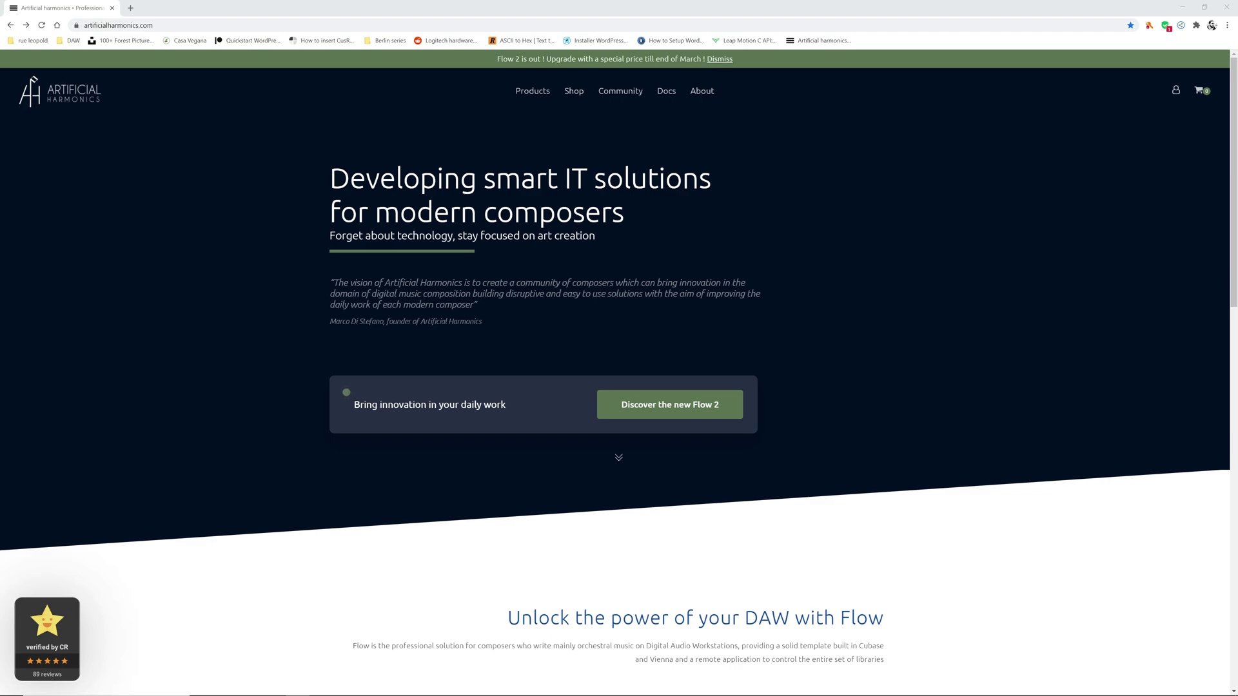
- Open the Artificial Harmonics shop page and locate the Flow.cv Professional and Flow+ 1.0.1 folders on the desktop
left_click(576, 92)
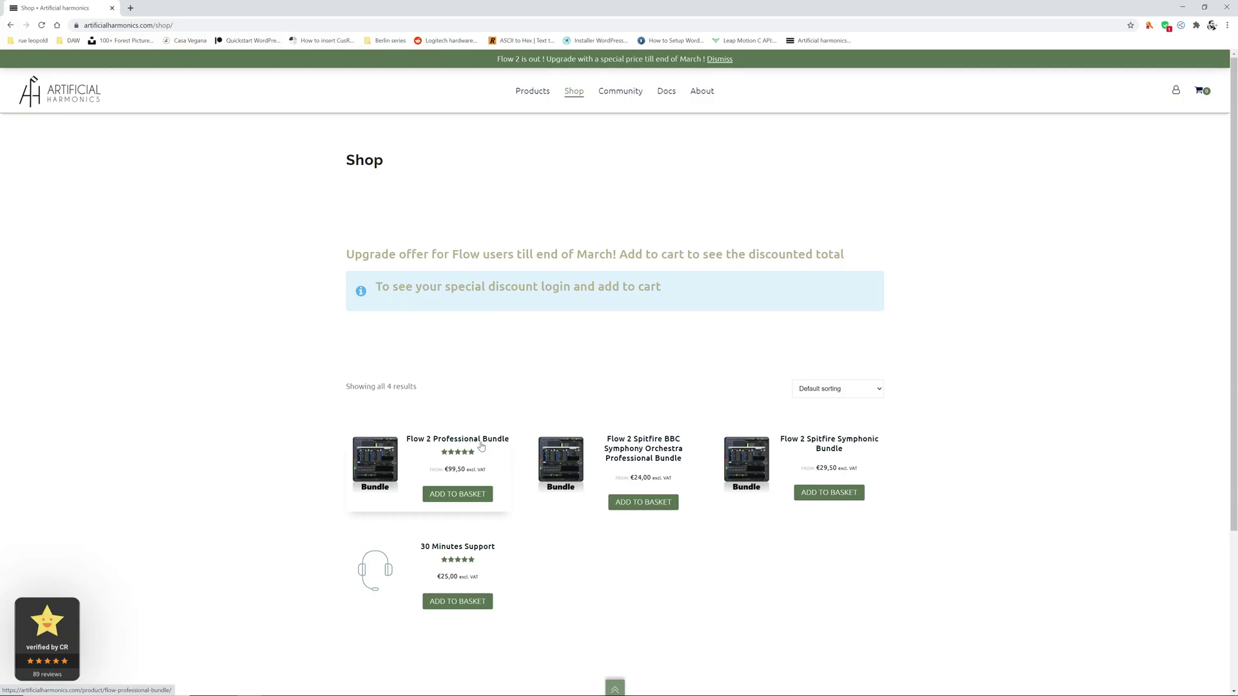
left_click(1182, 7)
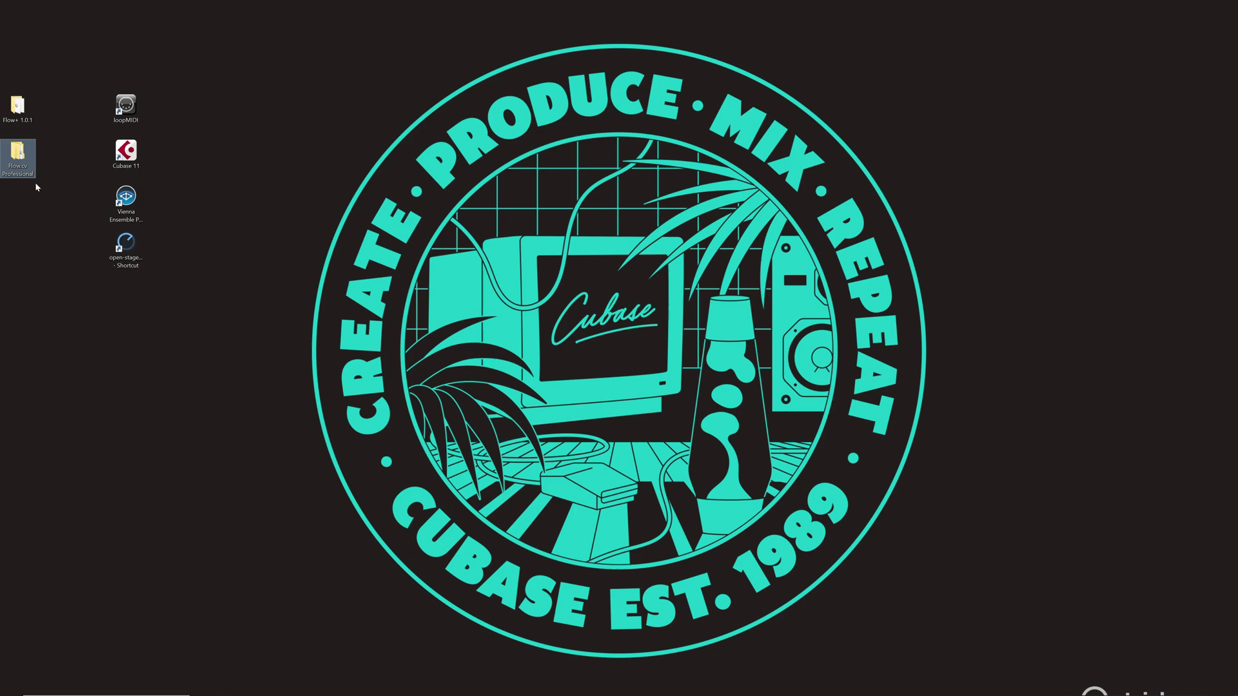
left_click(19, 162)
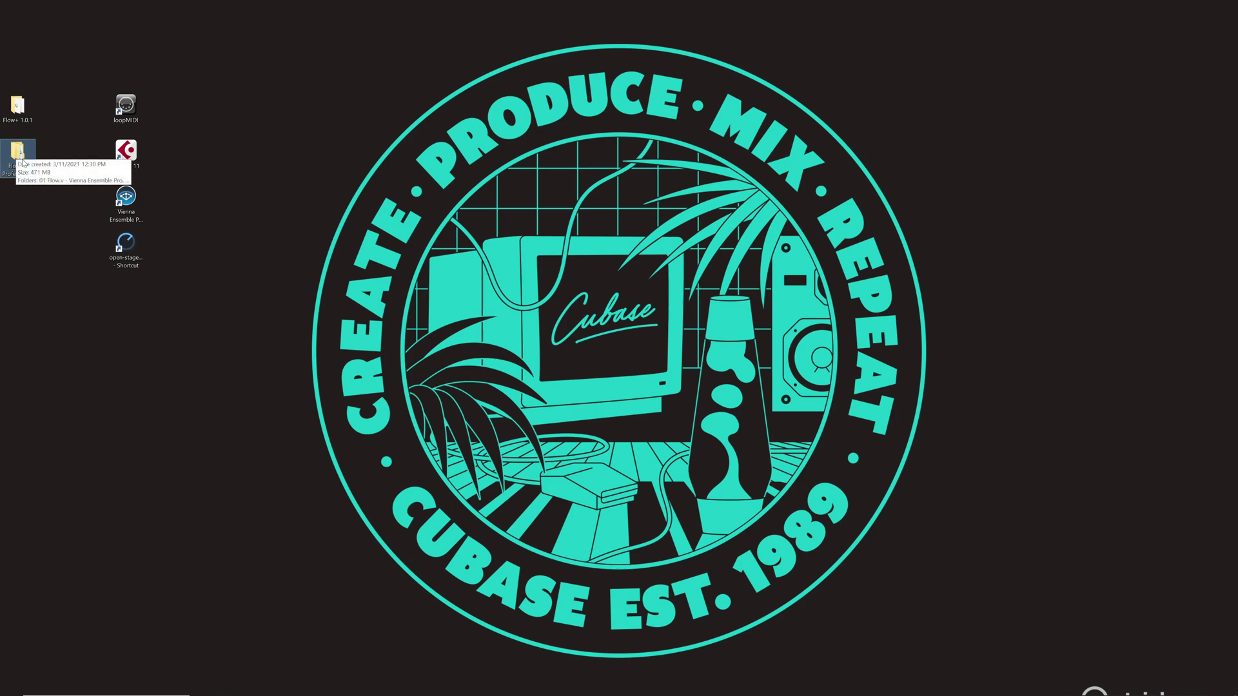
left_click(18, 107)
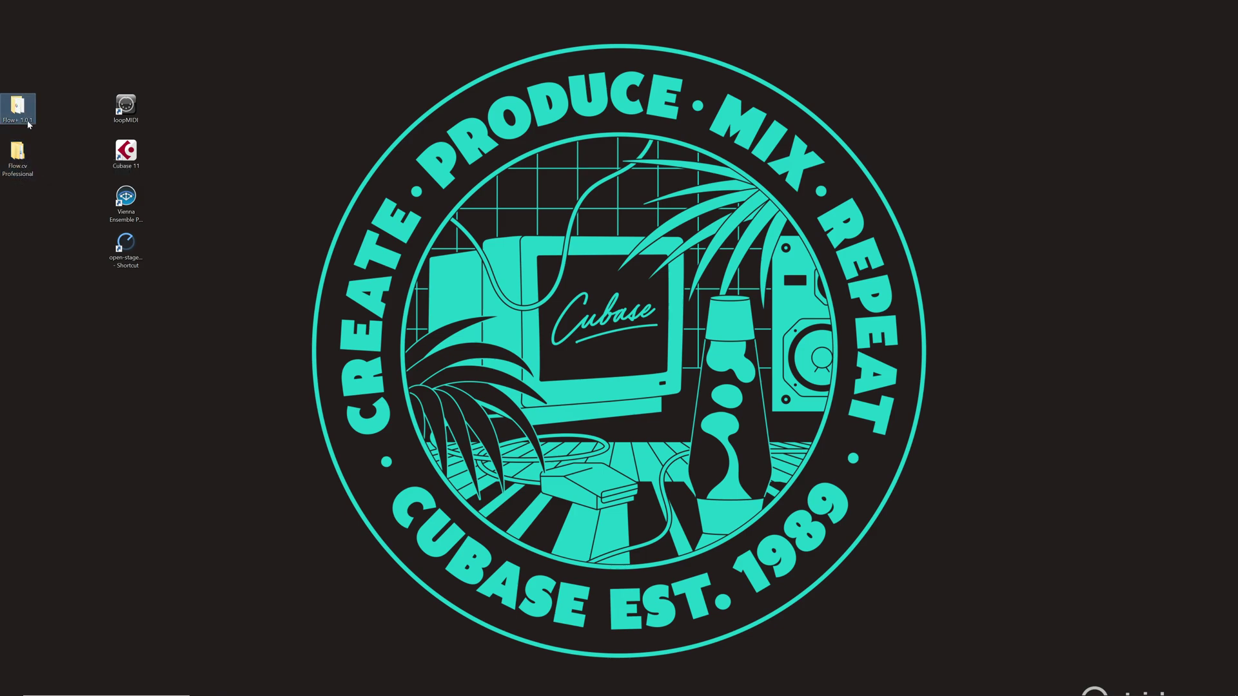
mouse_move(32, 111)
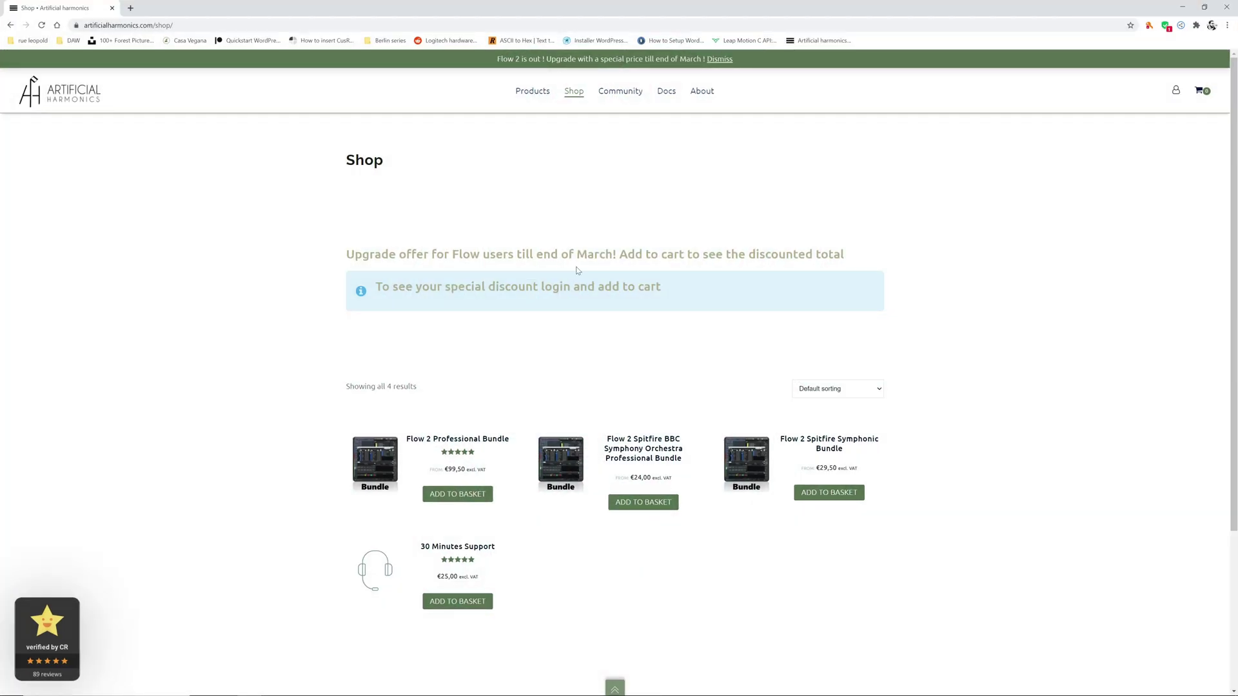
- Open the Flow 2 Installation guide from the website's documentation in the browser
left_click(664, 94)
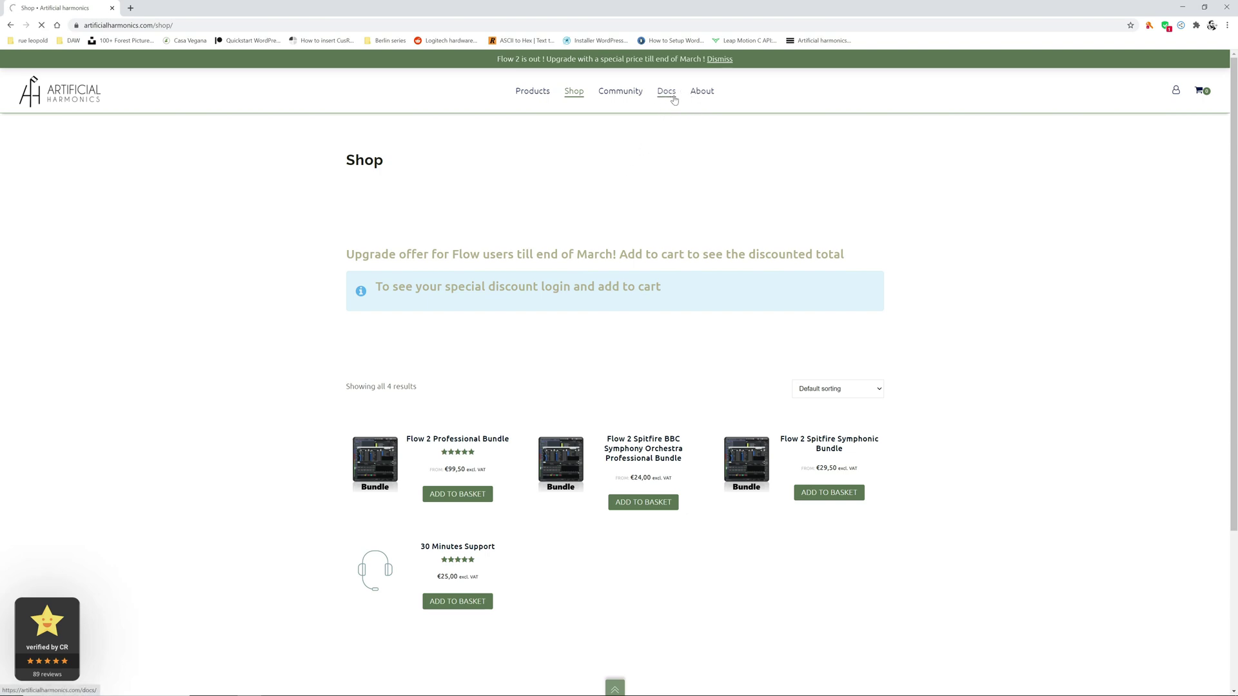
scroll(619, 477, "down", 2)
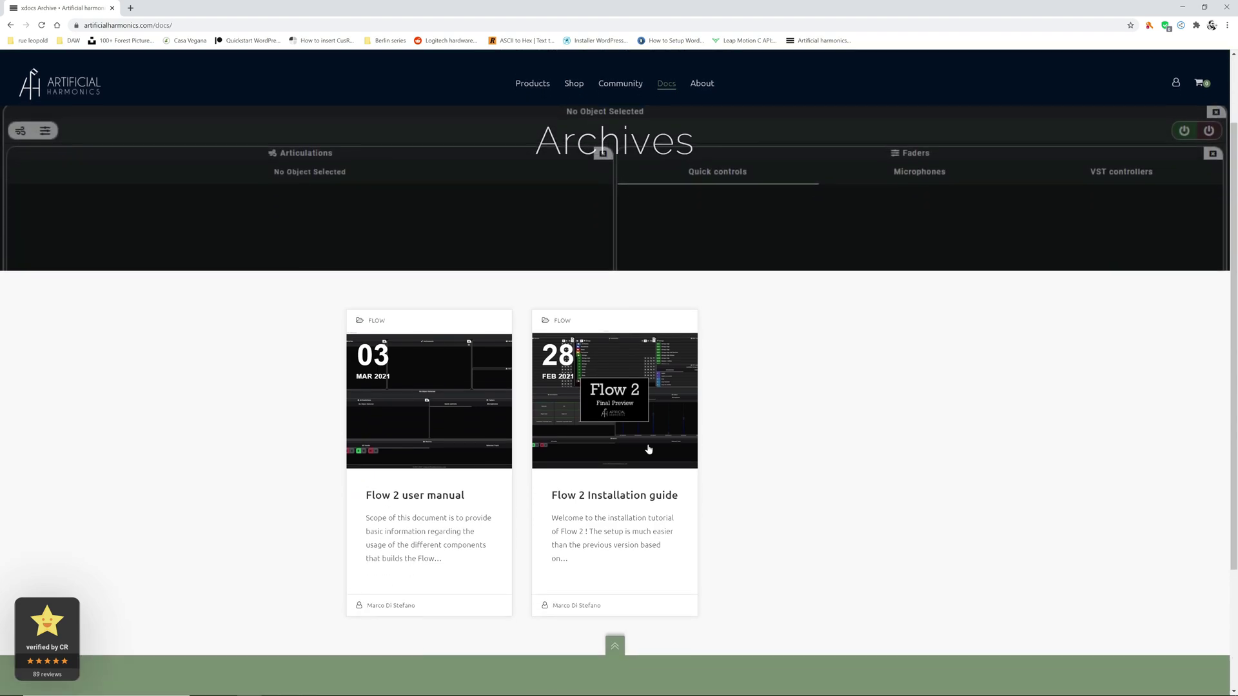
left_click(626, 486)
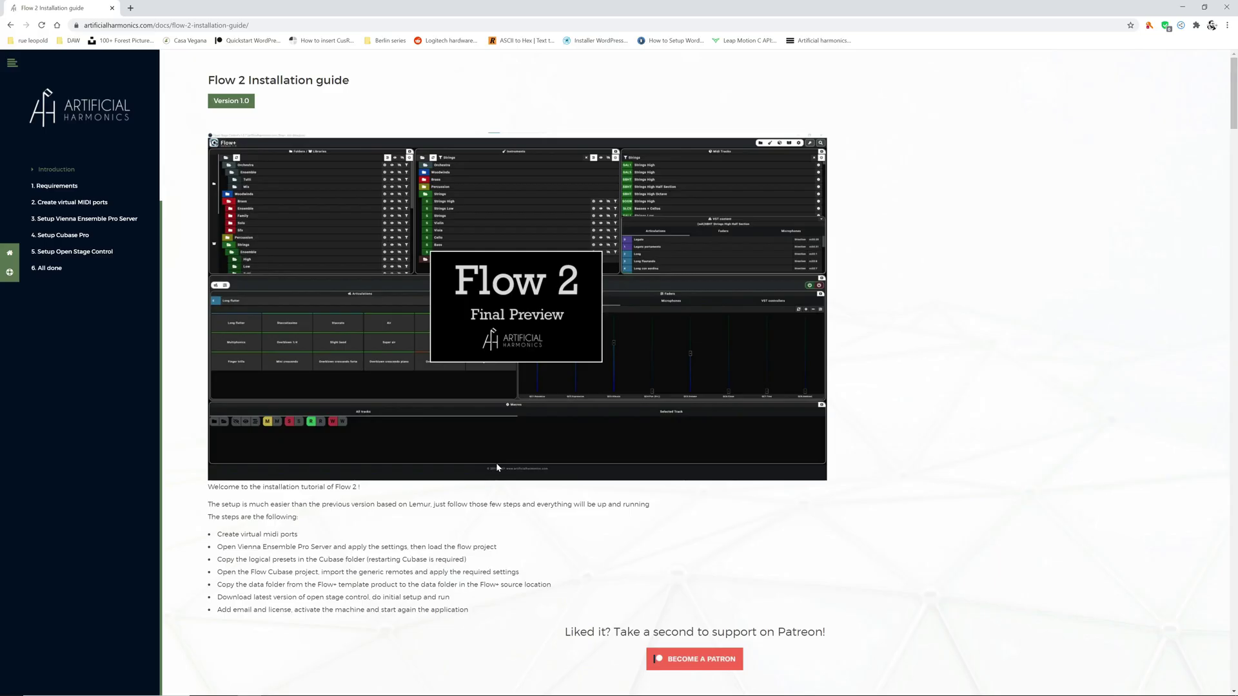
- Review the guide's Requirements section for the minimum versions of Open Stage Control, Cubase Pro, Vienna Ensemble Pro and Kontakt
scroll(462, 438, "down", 7)
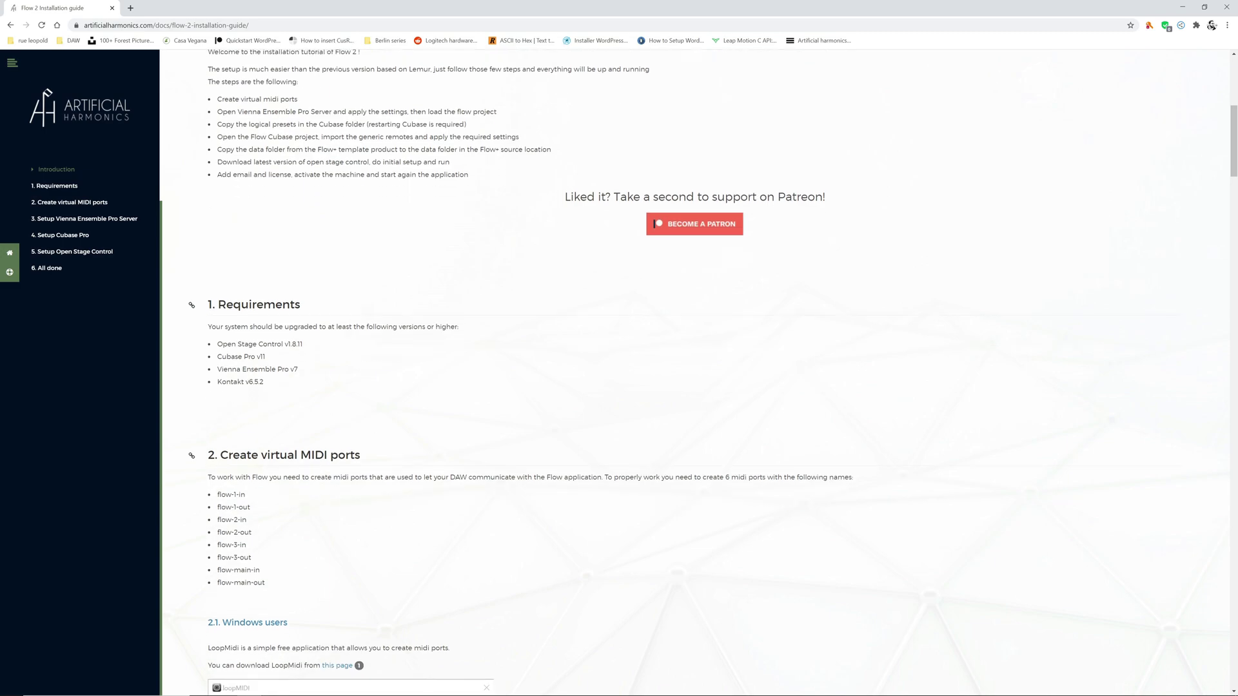
left_click_drag(218, 343, 303, 345)
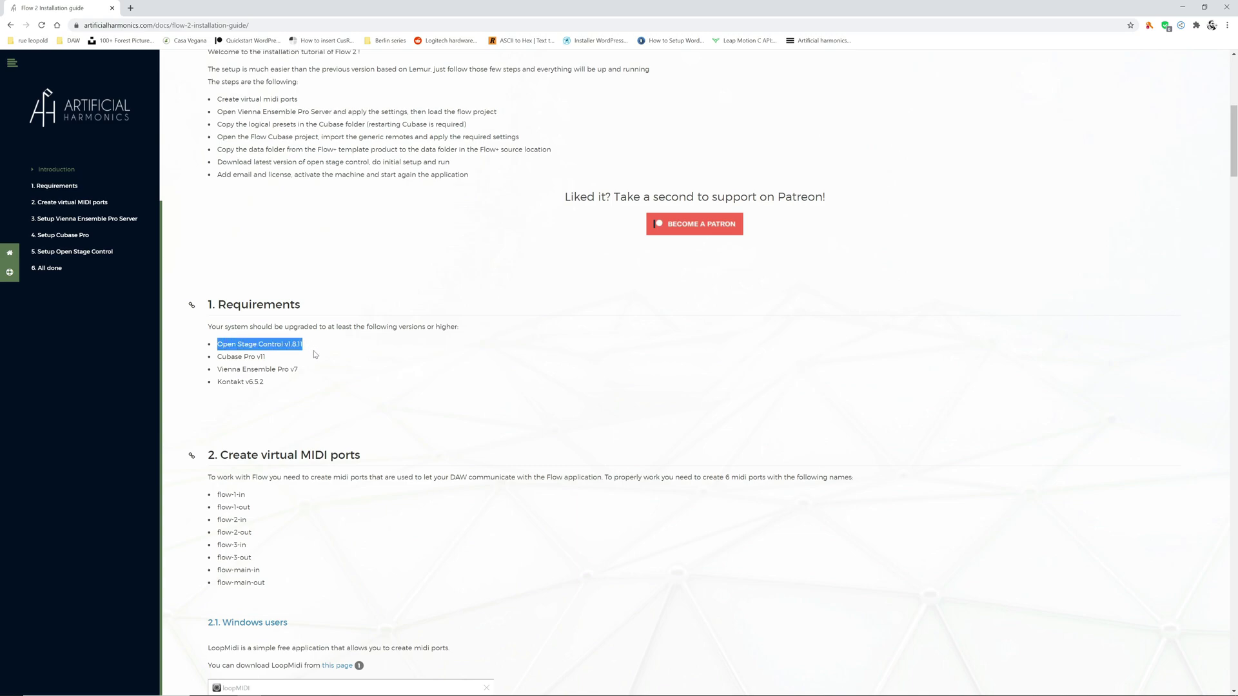
left_click_drag(218, 357, 299, 369)
left_click(265, 358)
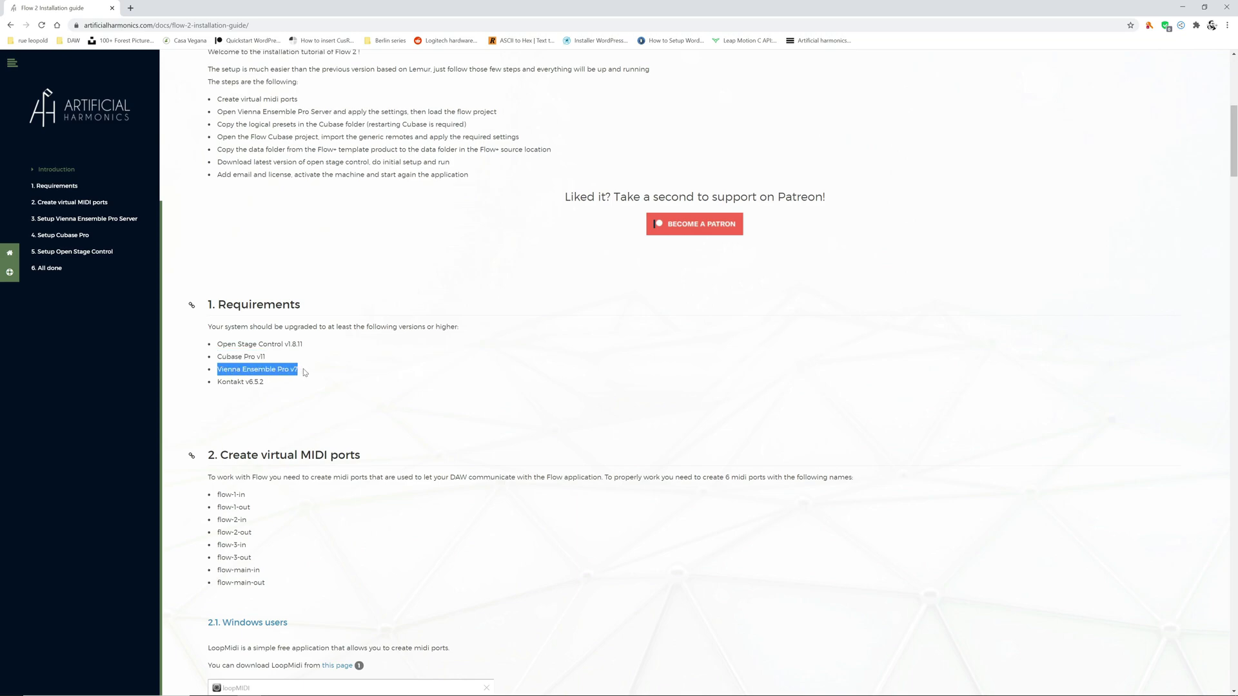
left_click(303, 369)
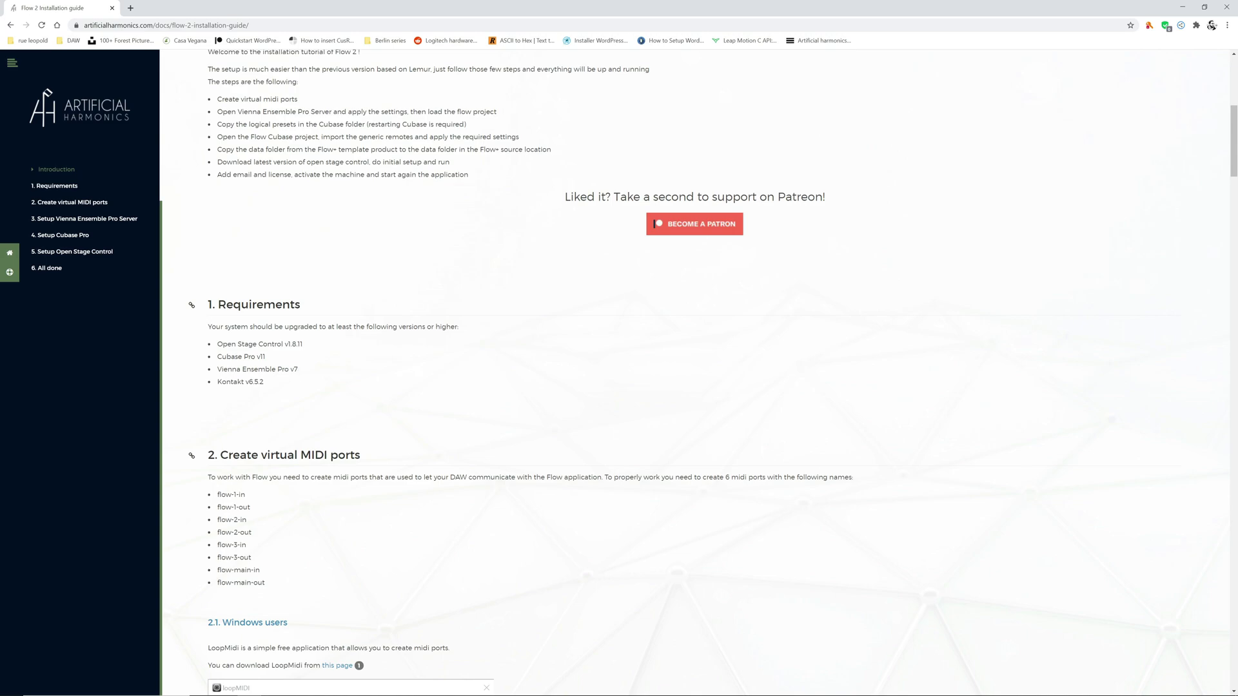
left_click_drag(294, 368, 300, 372)
mouse_move(216, 381)
left_mouse_down()
mouse_move(271, 384)
mouse_move(217, 382)
left_mouse_up()
- Examine the list of required port names in the guide's section on creating virtual MIDI ports
scroll(409, 394, "down", 2)
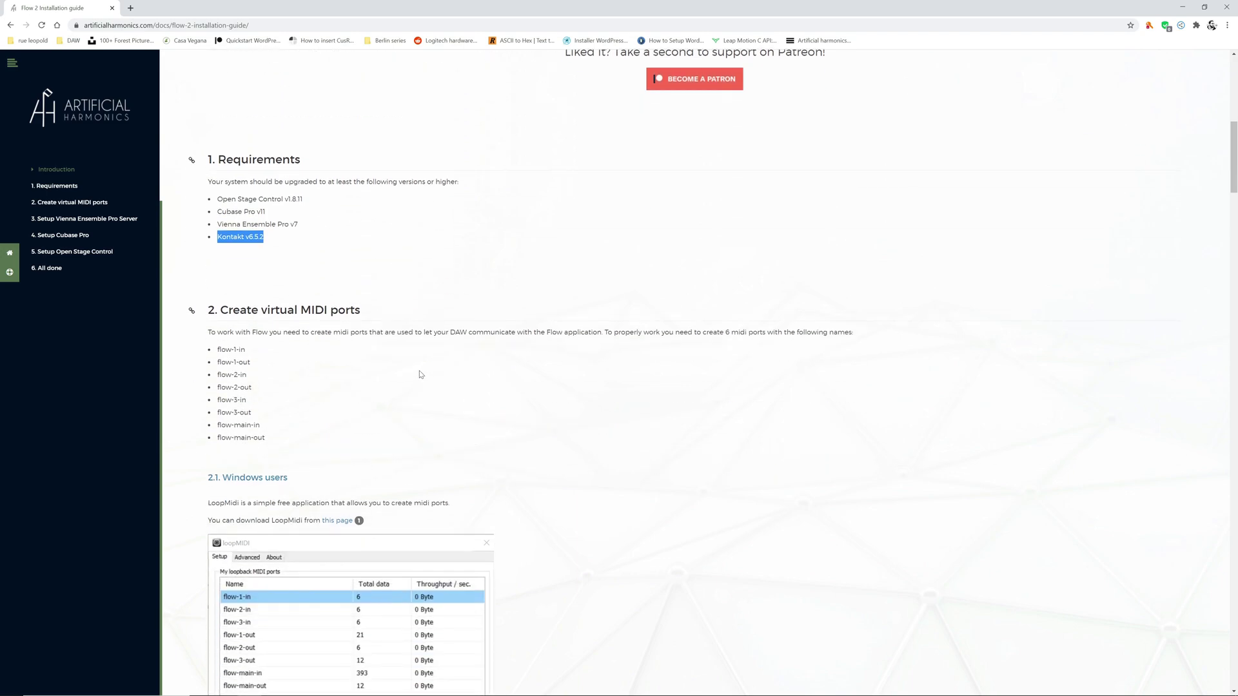
scroll(403, 348, "down", 1)
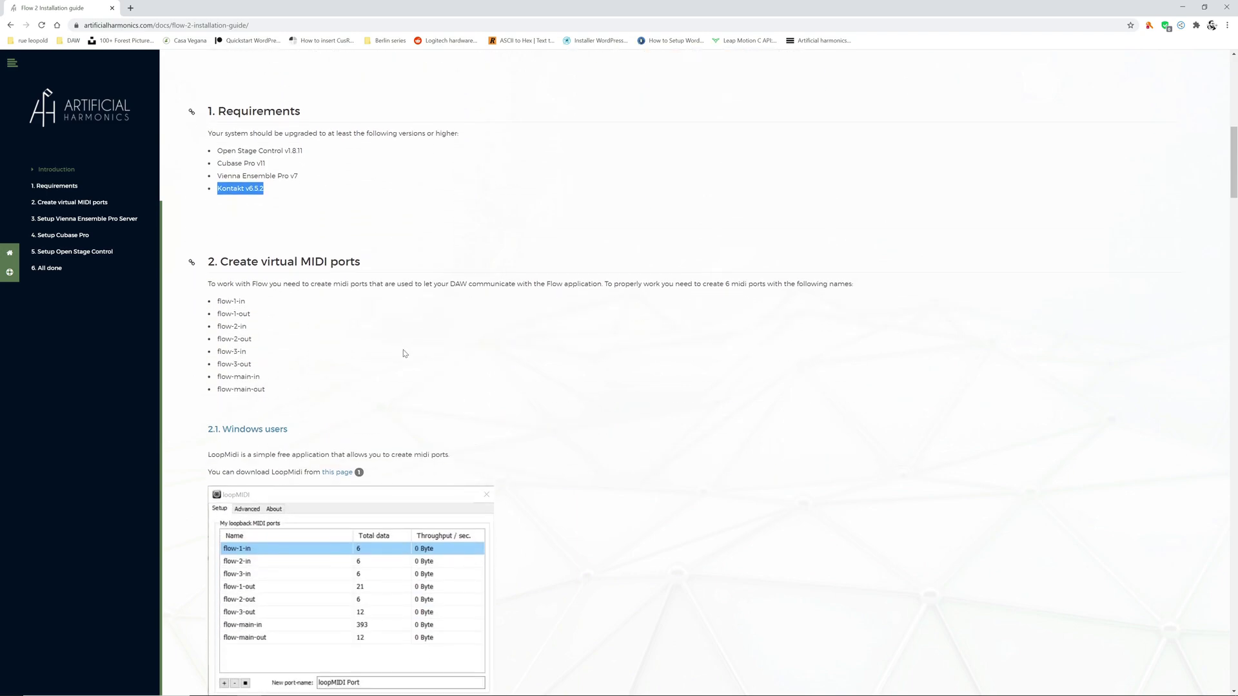
left_click_drag(218, 254, 280, 343)
left_click(292, 333)
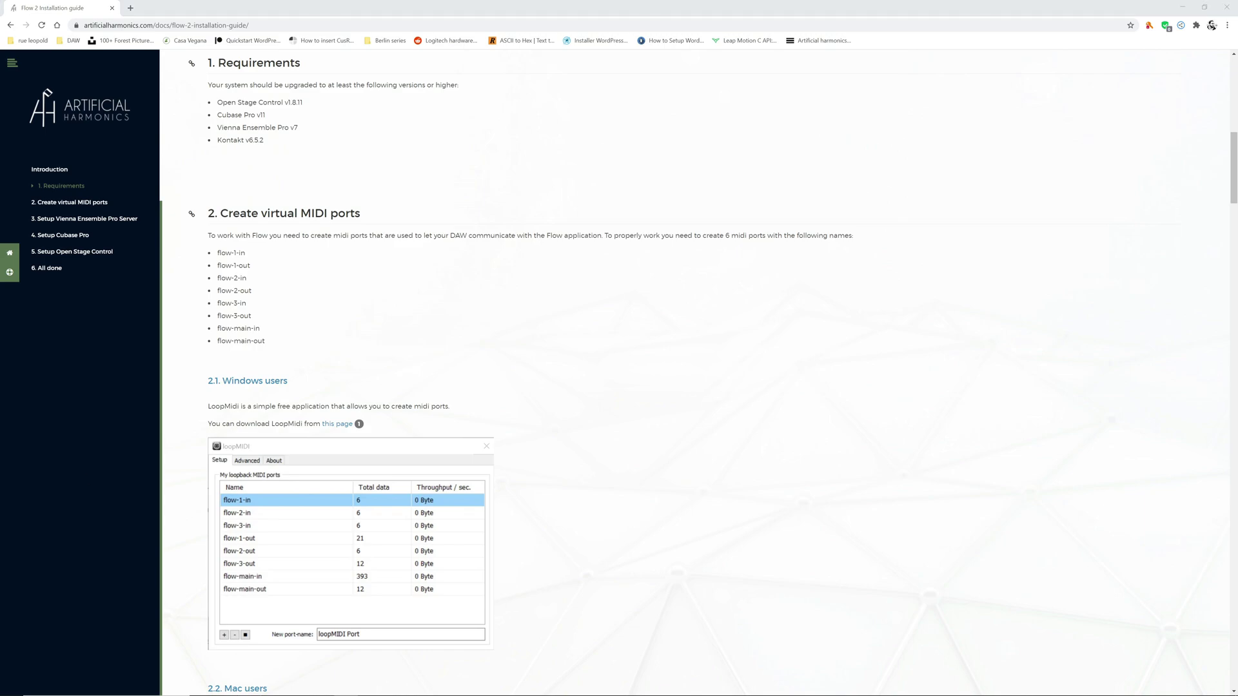
- Switch to loopMIDI, create a virtual port named "port" and delete that test port
key("alt+Tab")
left_click_drag(453, 305, 568, 140)
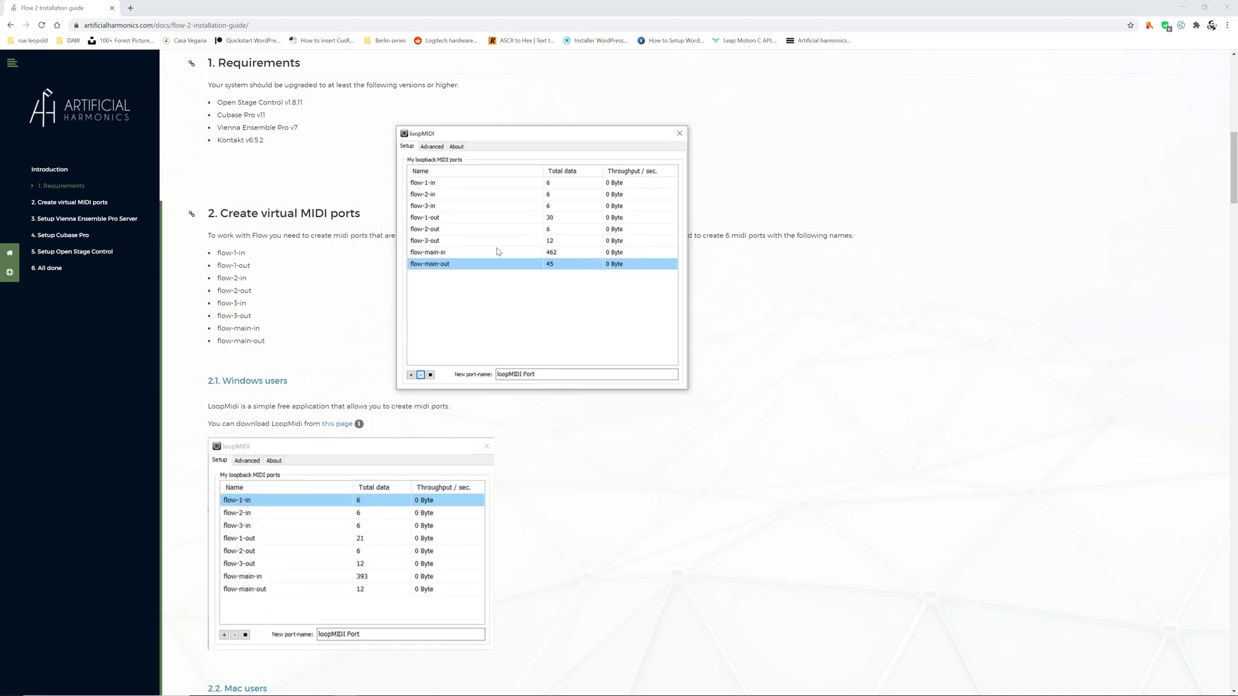
left_click(553, 375)
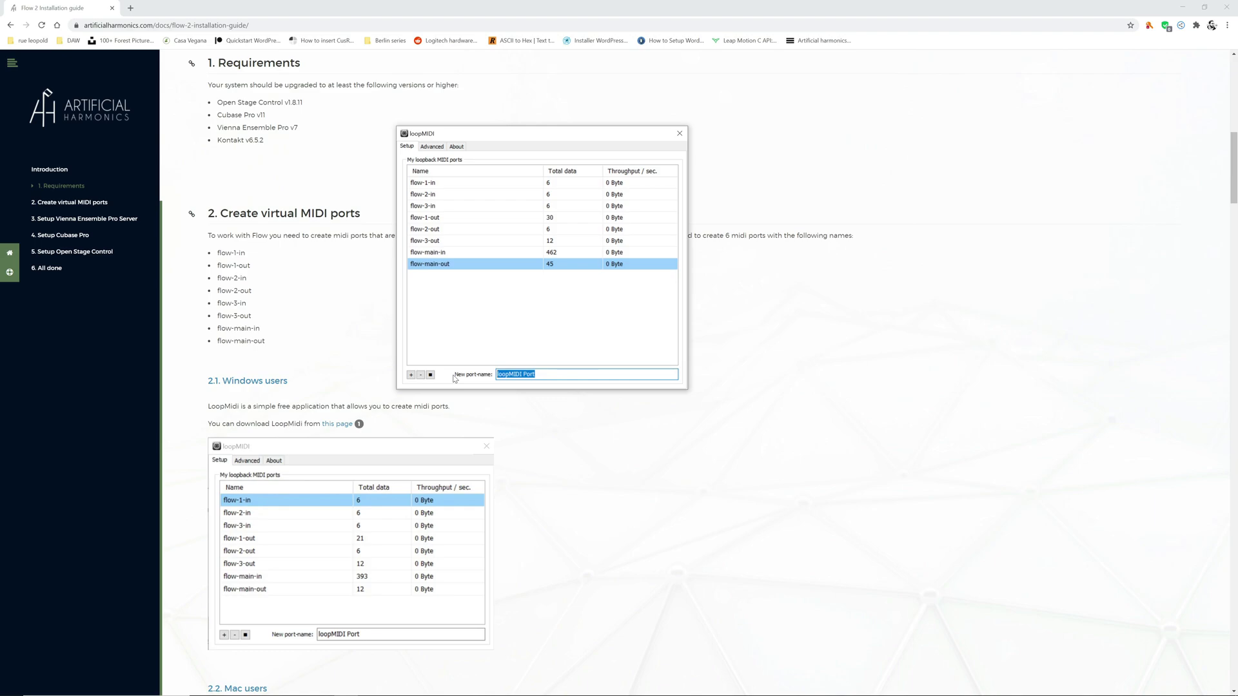
type("port")
left_click(410, 375)
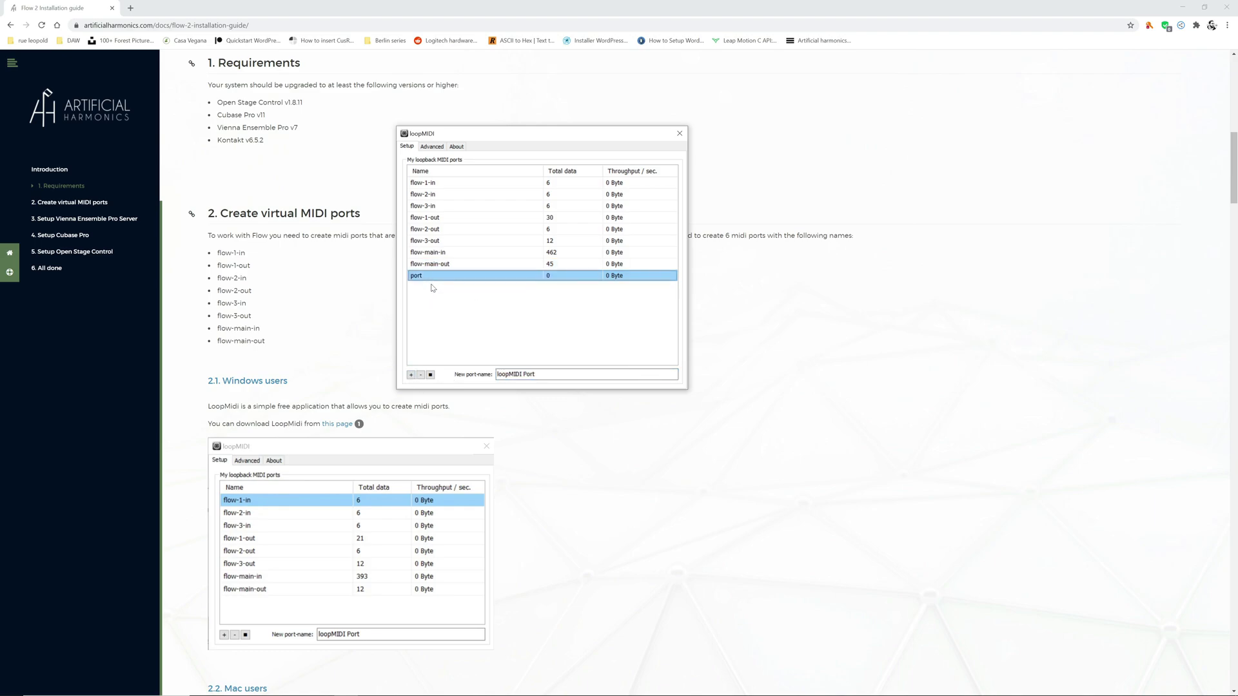
left_click(420, 374)
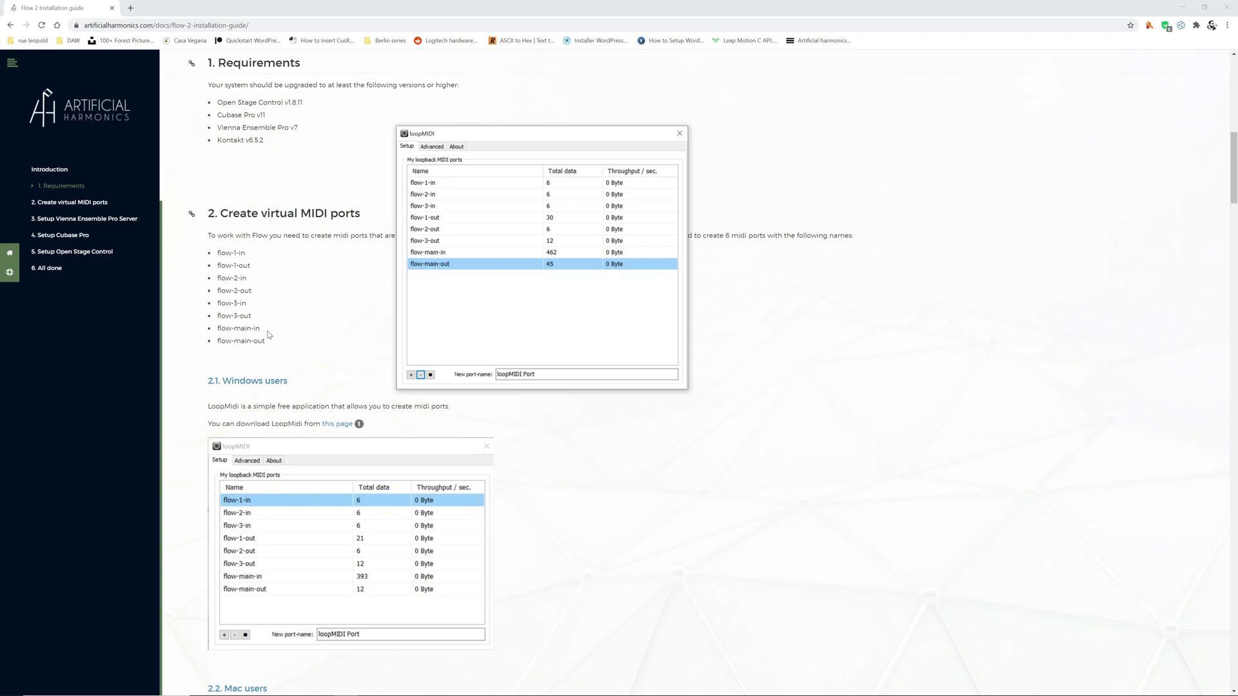
- Read the guide's Mac users section on the IAC device name and the Vienna Ensemble Pro Server setup section
scroll(497, 417, "down", 5)
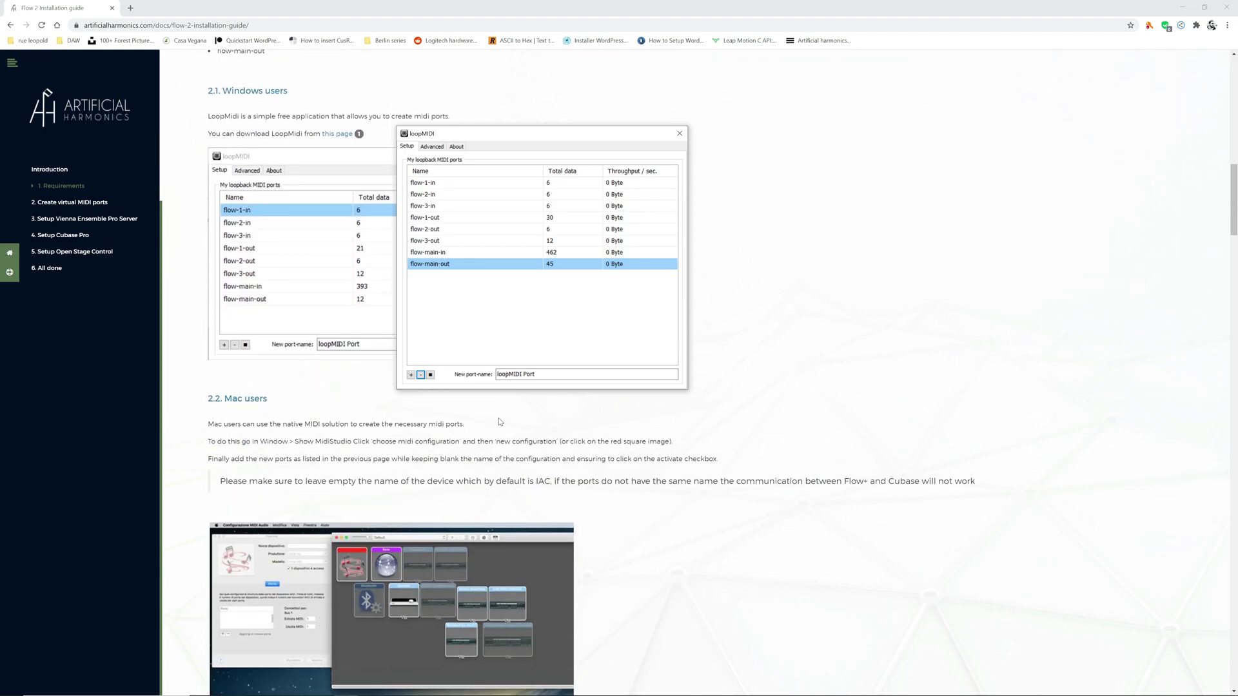
left_click(498, 418)
scroll(515, 350, "down", 2)
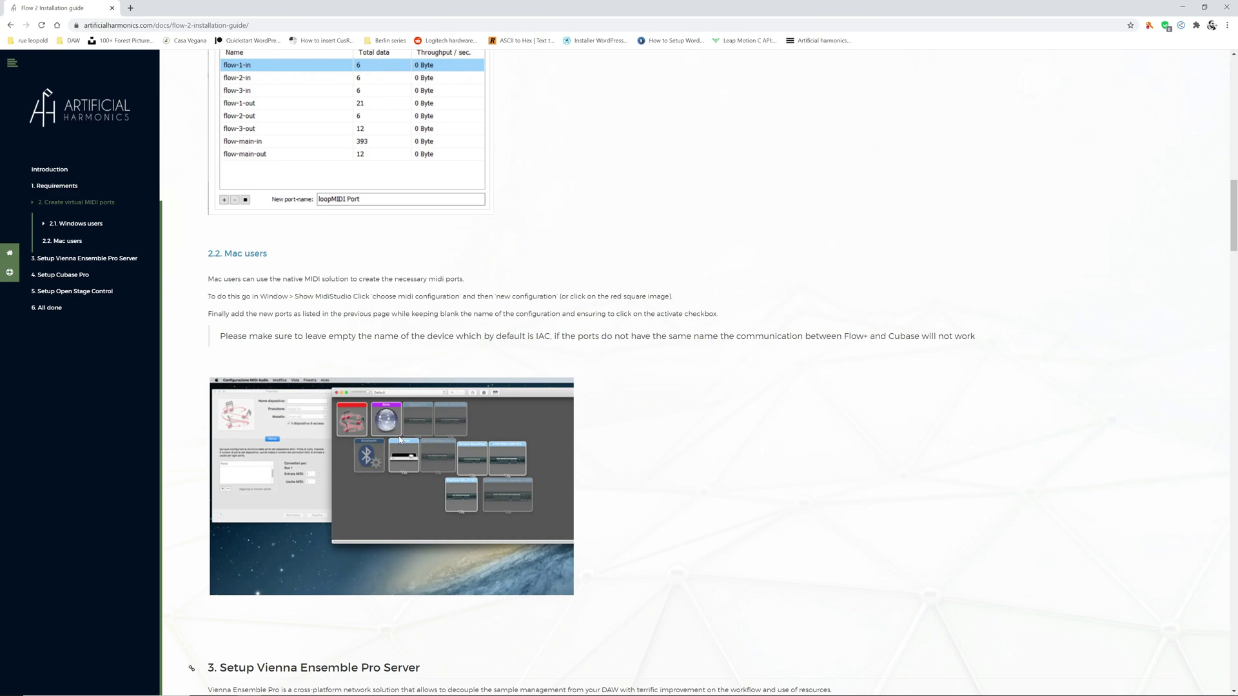
scroll(457, 429, "up", 1)
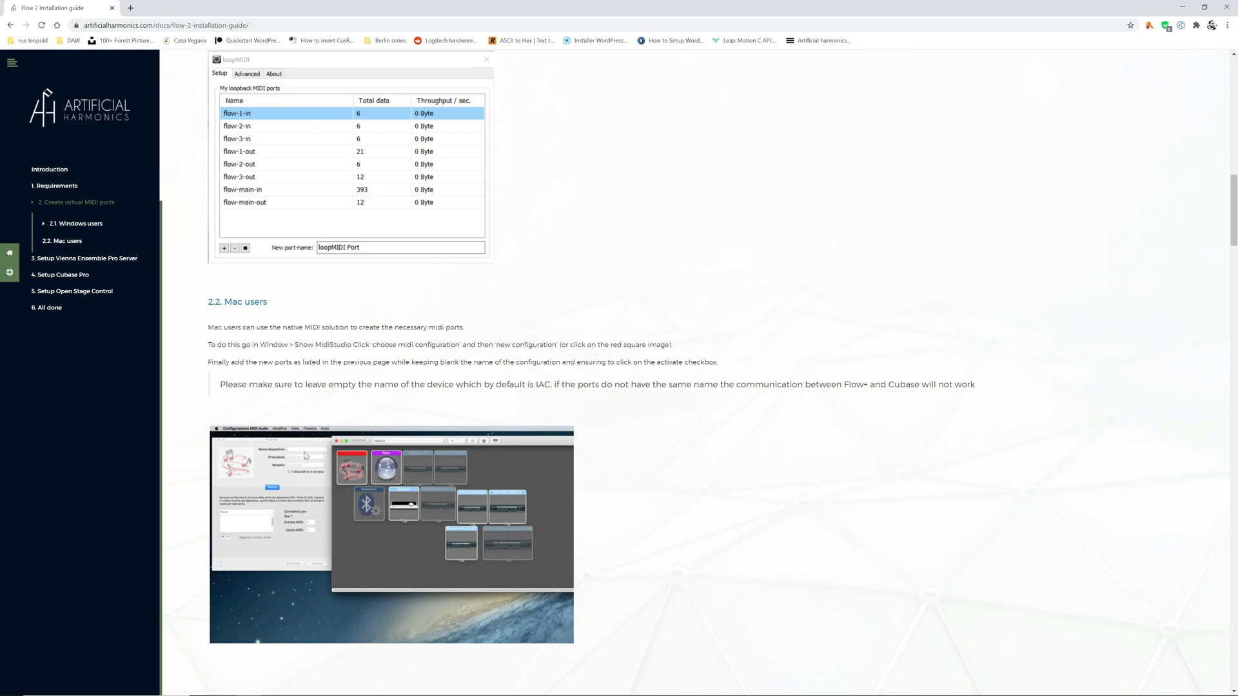
double_click(543, 385)
scroll(534, 374, "down", 4)
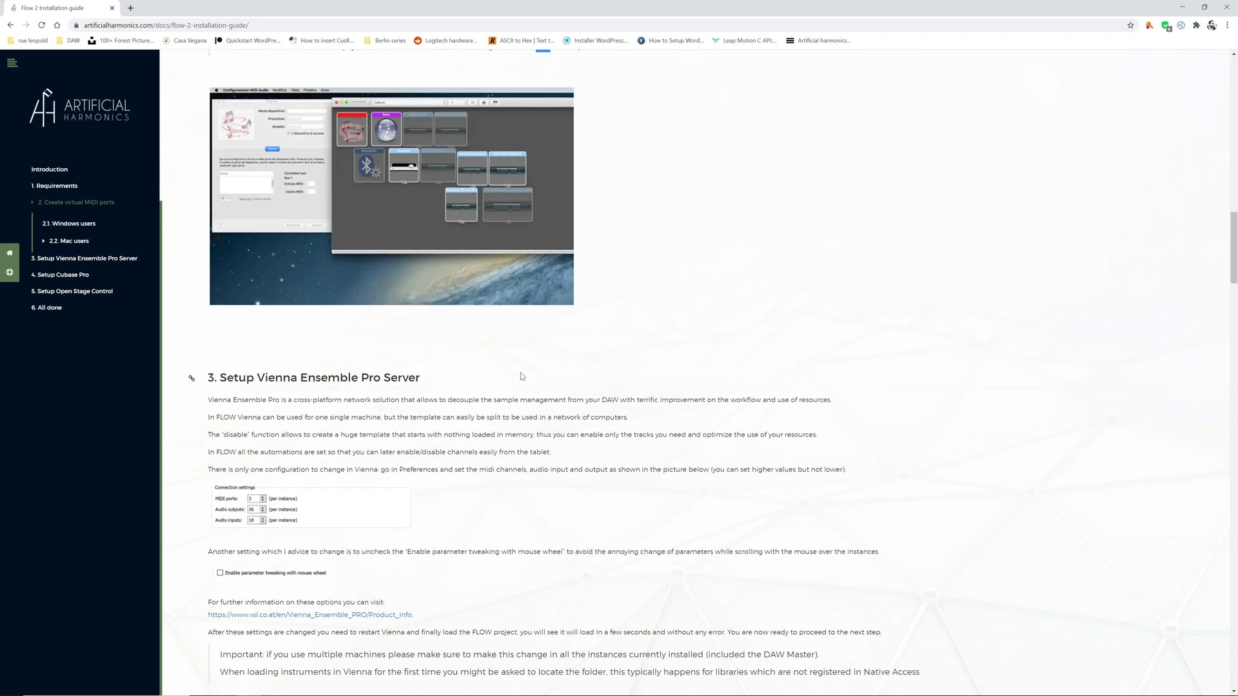
scroll(534, 374, "up", 3)
scroll(533, 374, "down", 5)
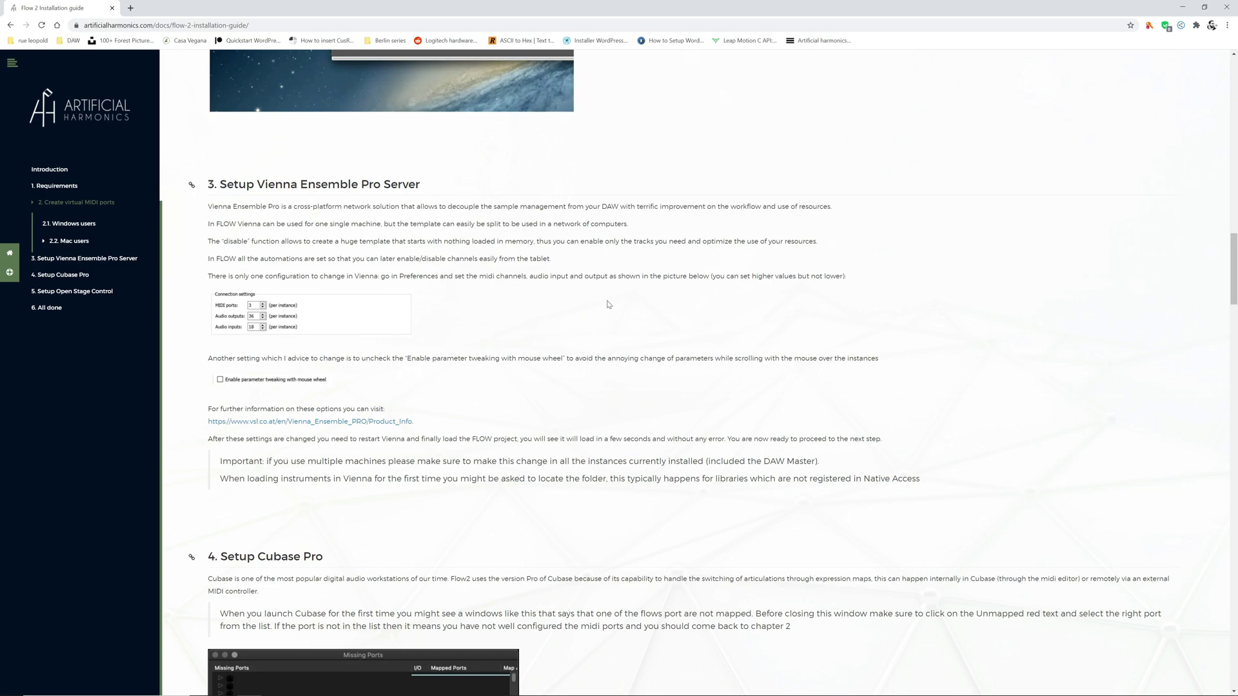
- Launch Vienna Ensemble Pro Server from the desktop and open the Instances settings in its preferences
left_click(1184, 9)
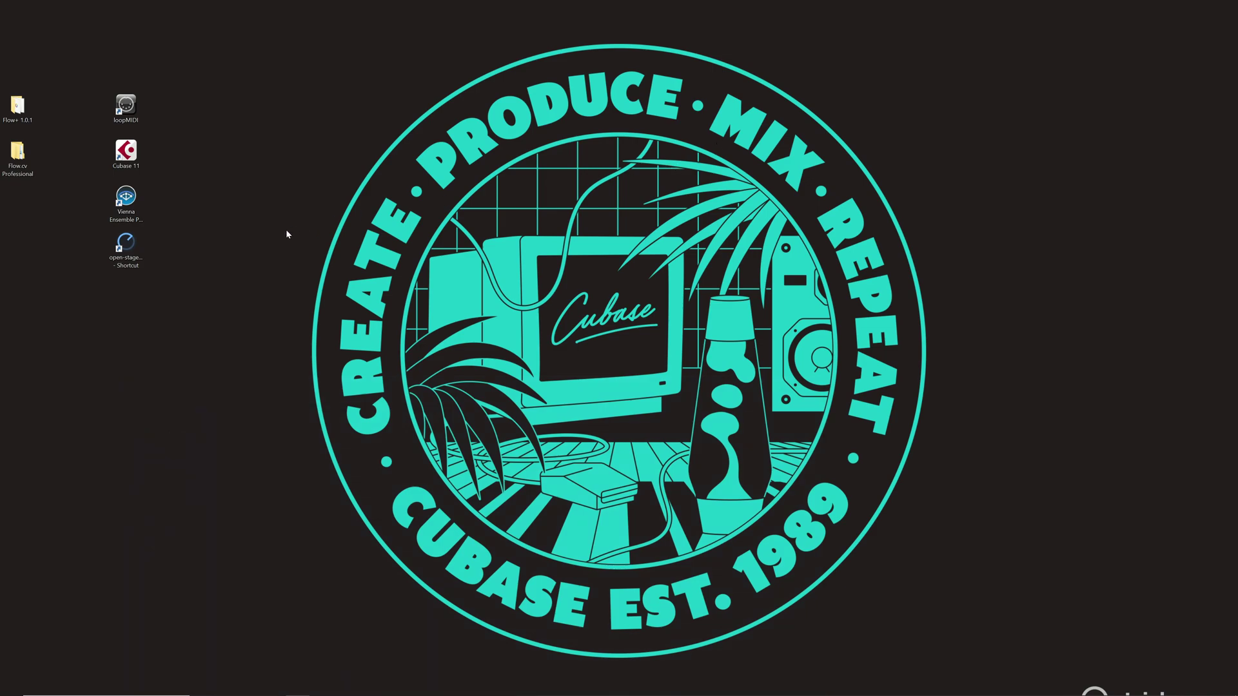
double_click(133, 202)
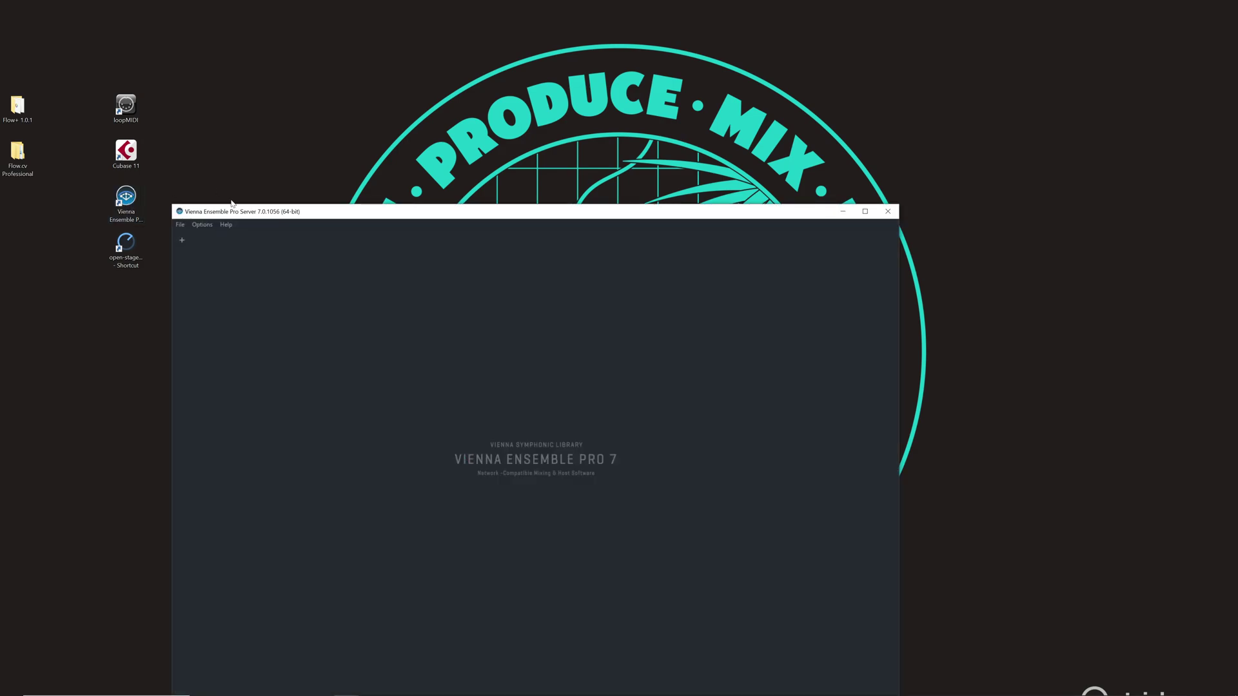
left_click(202, 225)
left_click(213, 236)
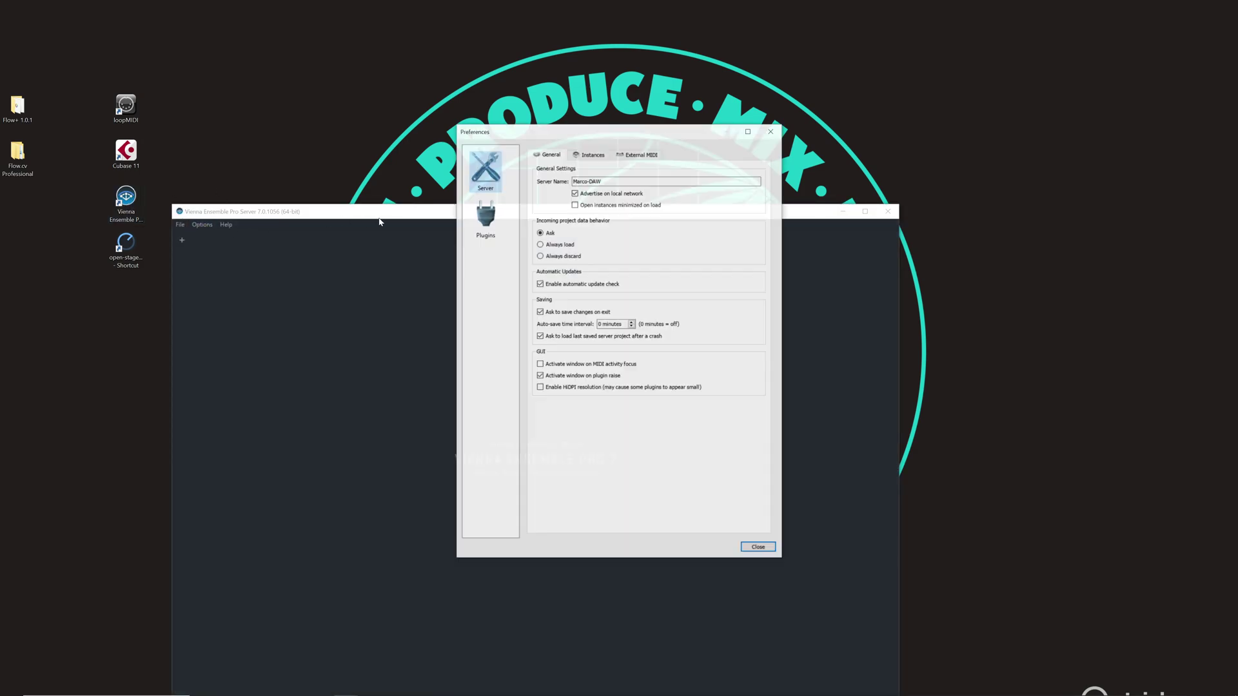
left_click(590, 157)
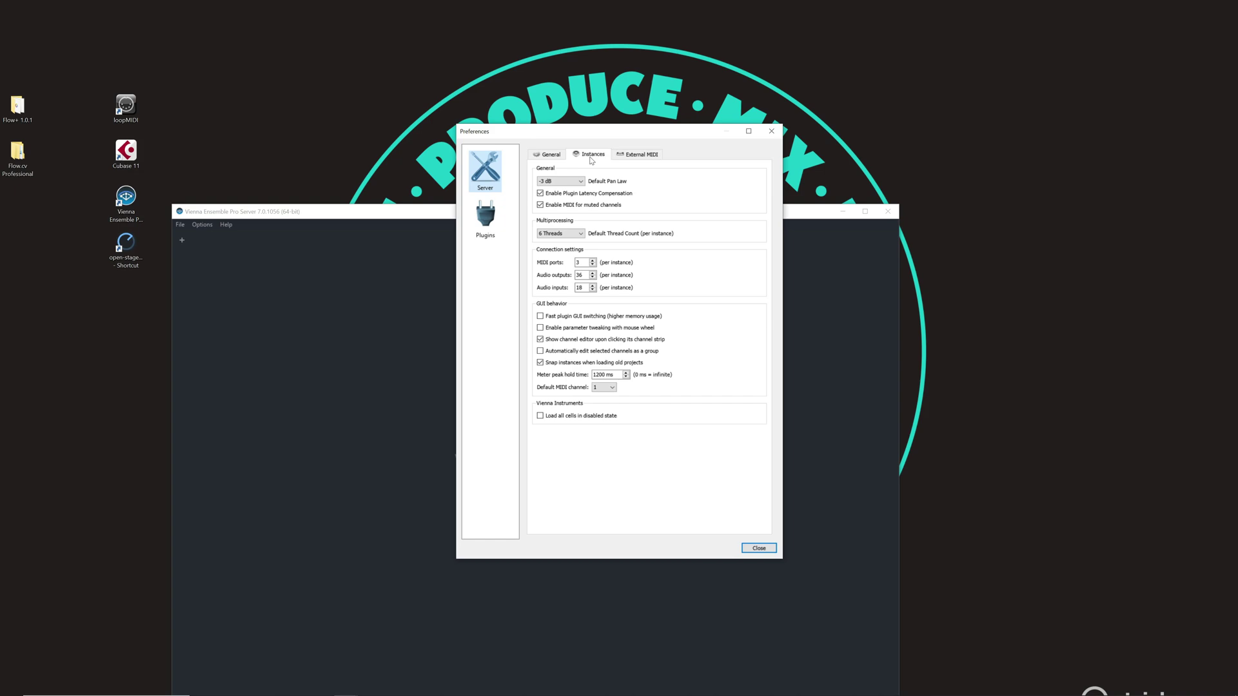
- Check the MIDI ports, audio outputs and audio inputs per instance, and close the preferences
left_click(582, 262)
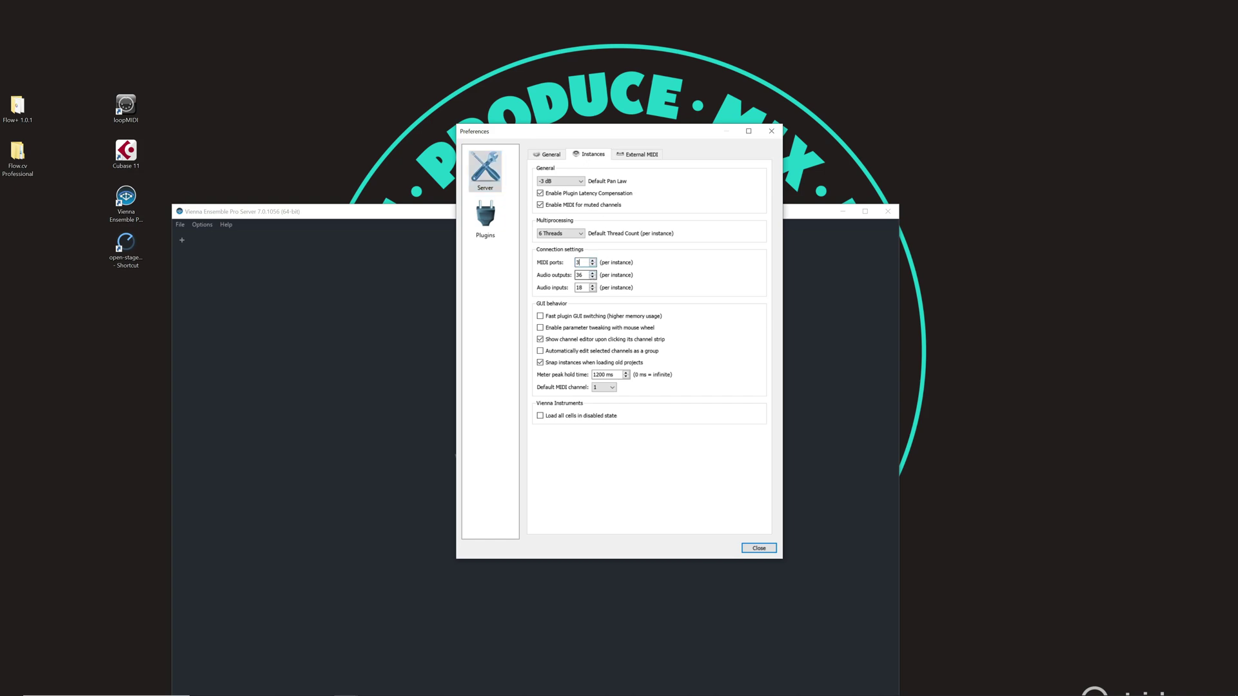
key("Tab")
key("Tab")
left_click(758, 548)
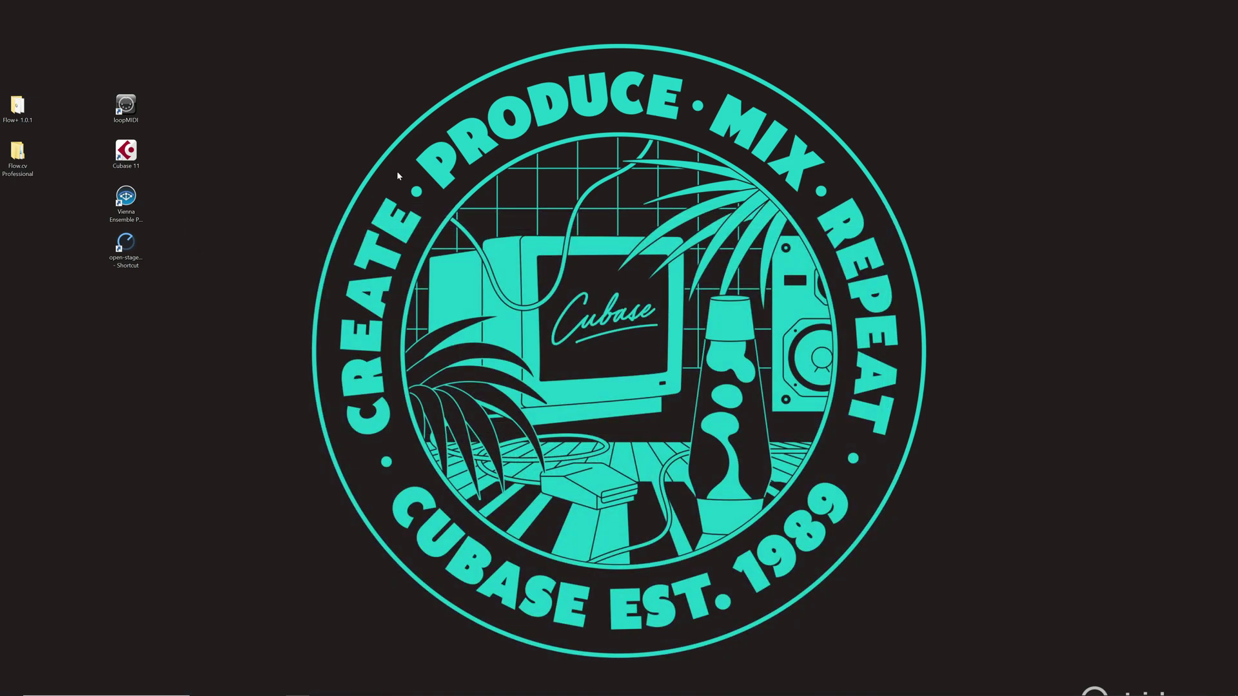
- Load the project Flow.v Professional v2.0.vesp64 from the "01 Flow.v - Vienna Ensemble Pro" folder and maximize the server window
double_click(24, 160)
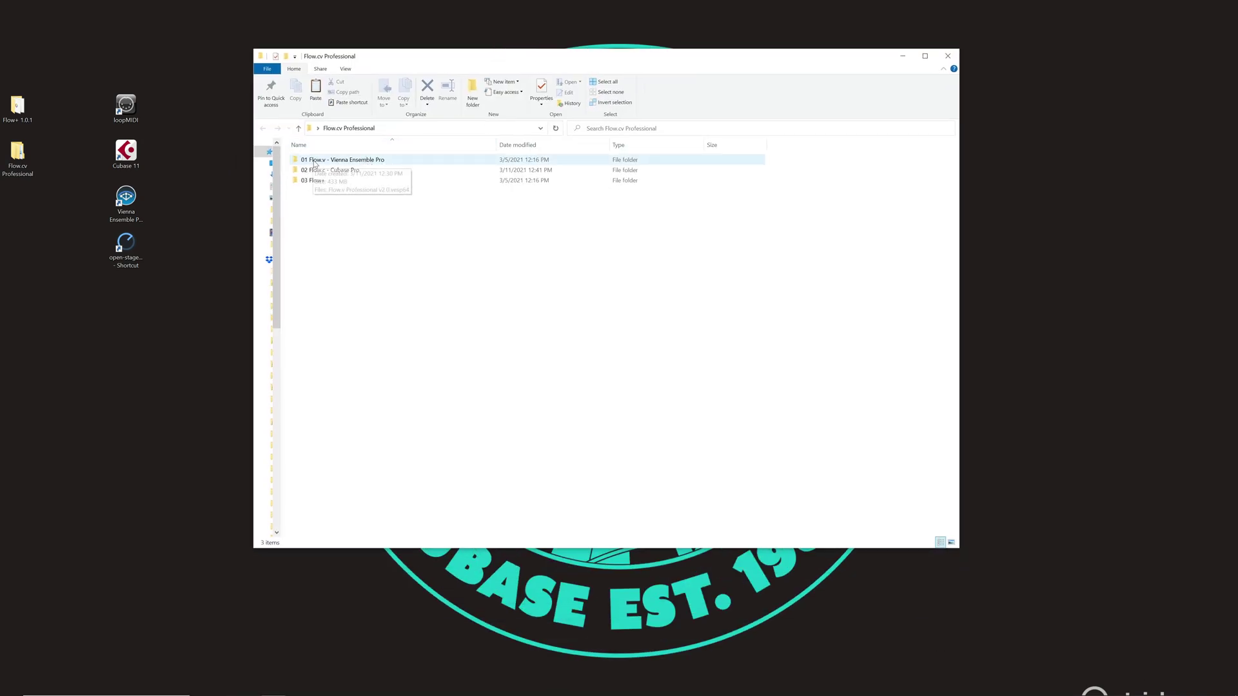
double_click(361, 162)
double_click(360, 161)
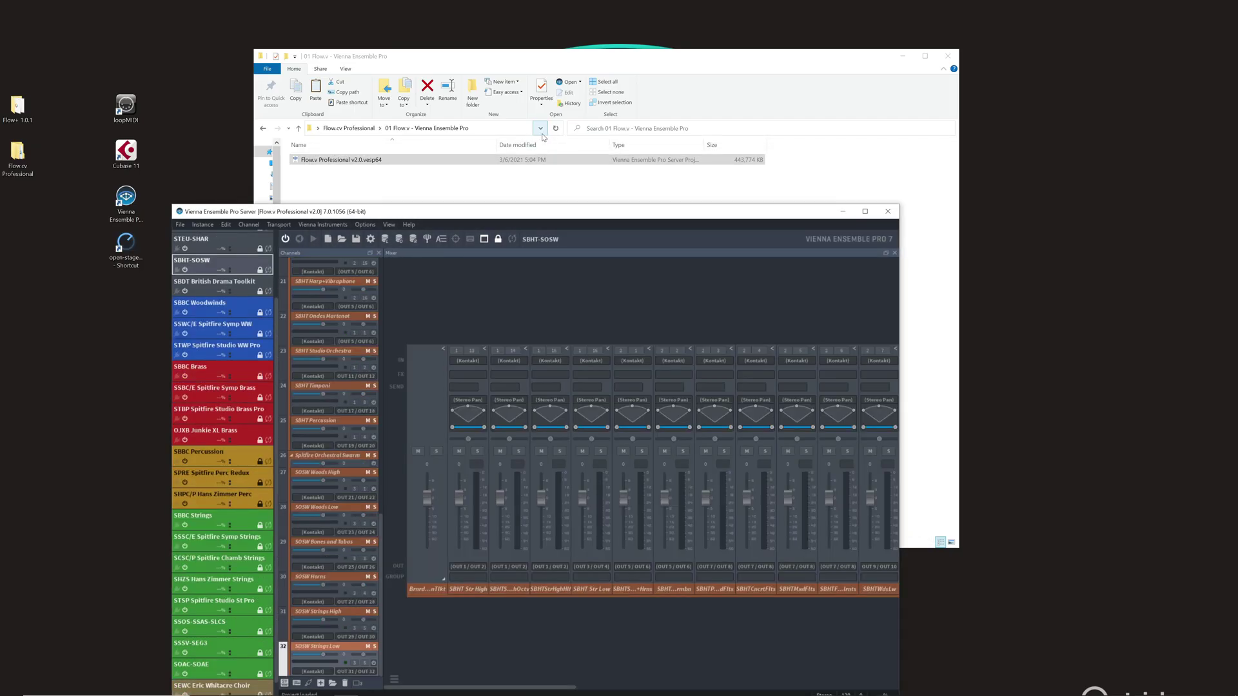
left_click_drag(696, 214, 720, 82)
double_click(605, 79)
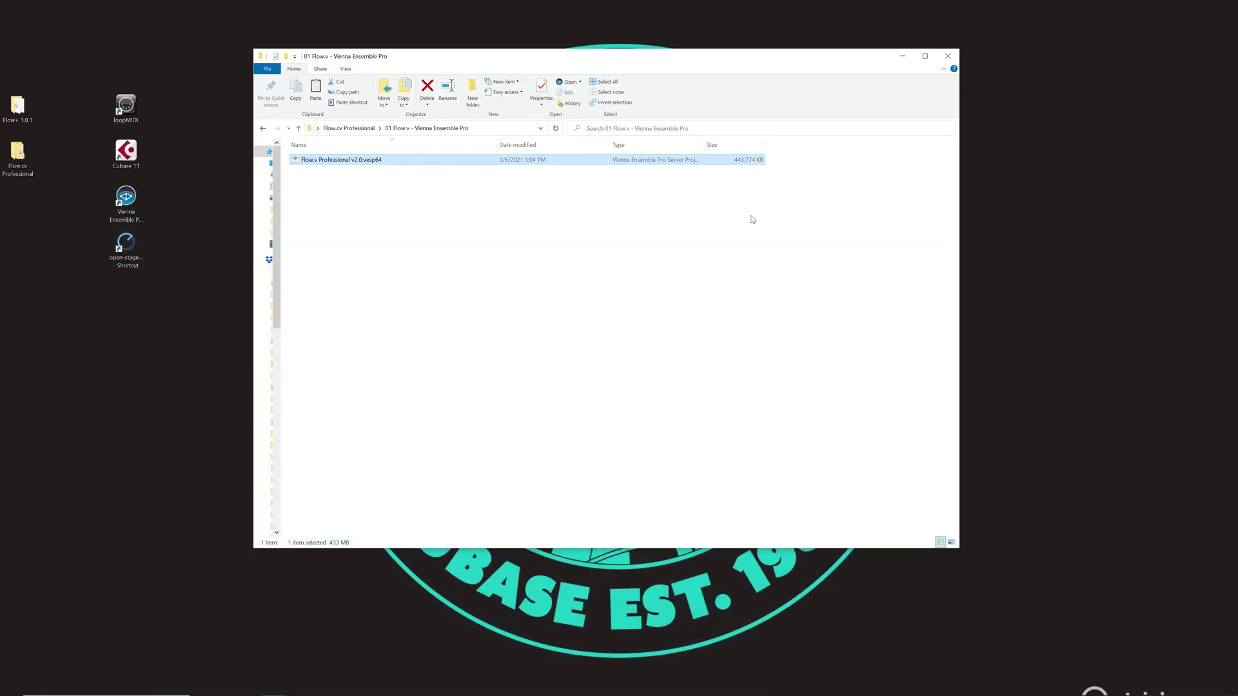
- Switch back to the Flow 2 Installation guide in Google Chrome
key("alt+Tab")
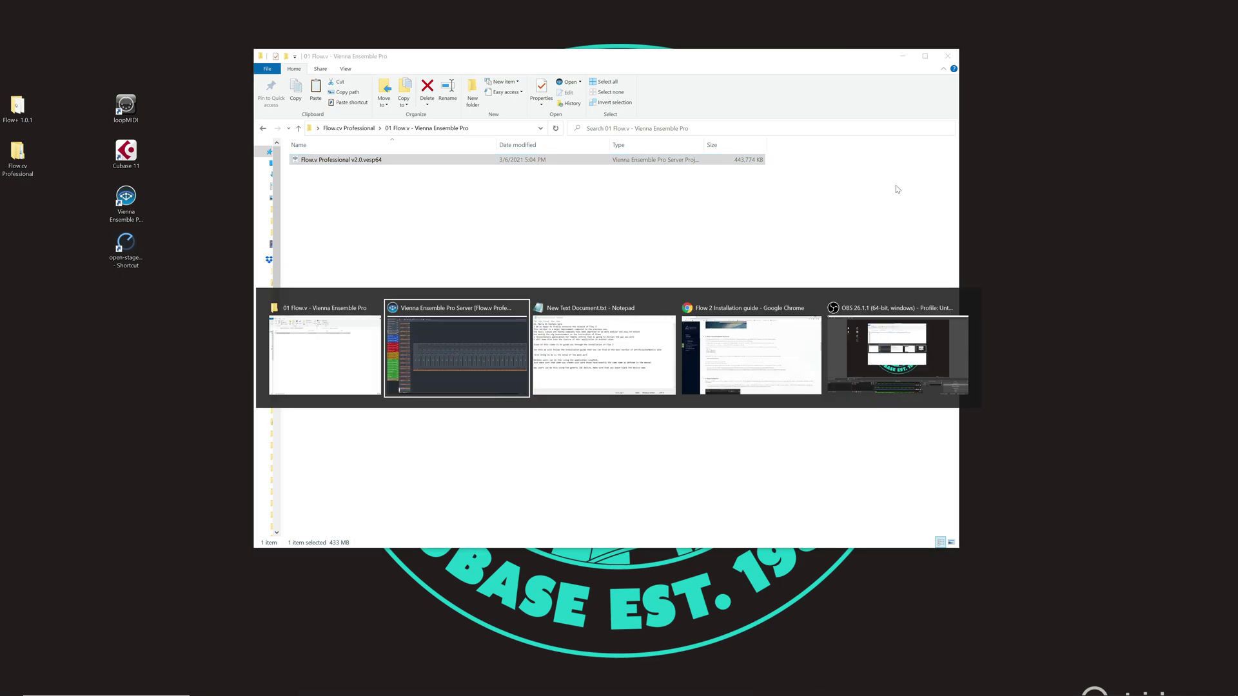
key("alt+Tab")
key("alt+Tab")
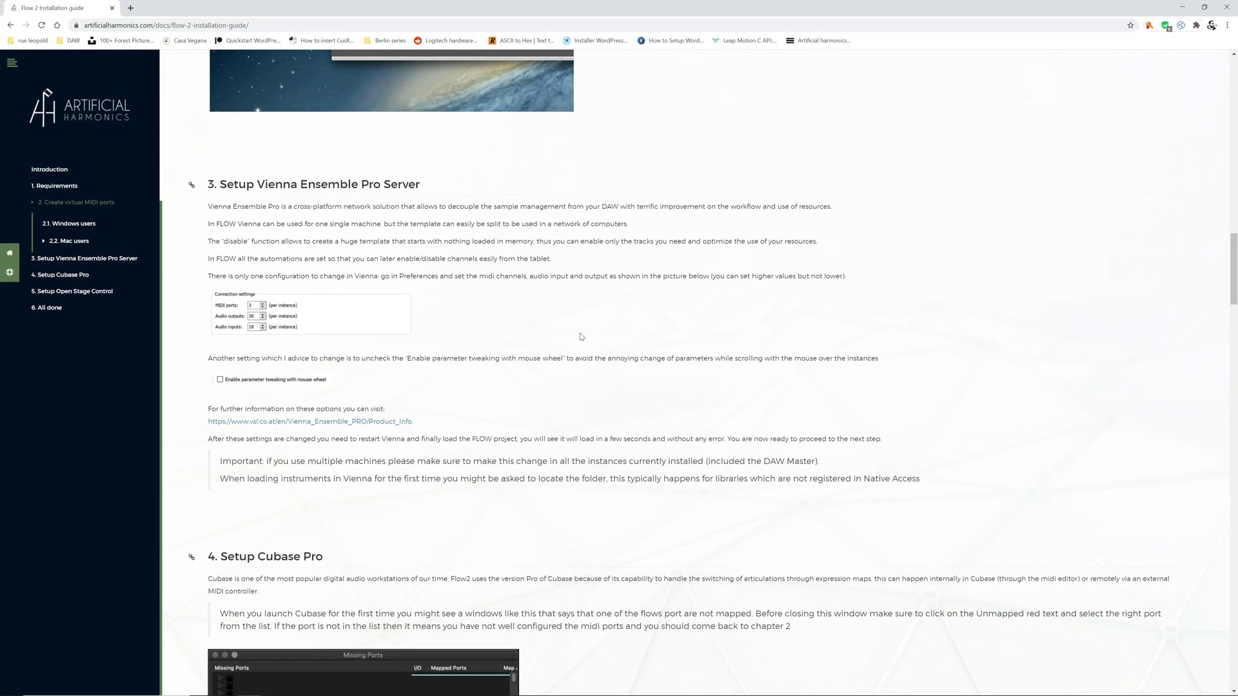
- Read the guide from 4. Setup Cubase Pro to 4.1 Project logical presets, and minimize the browser
scroll(581, 336, "down", 5)
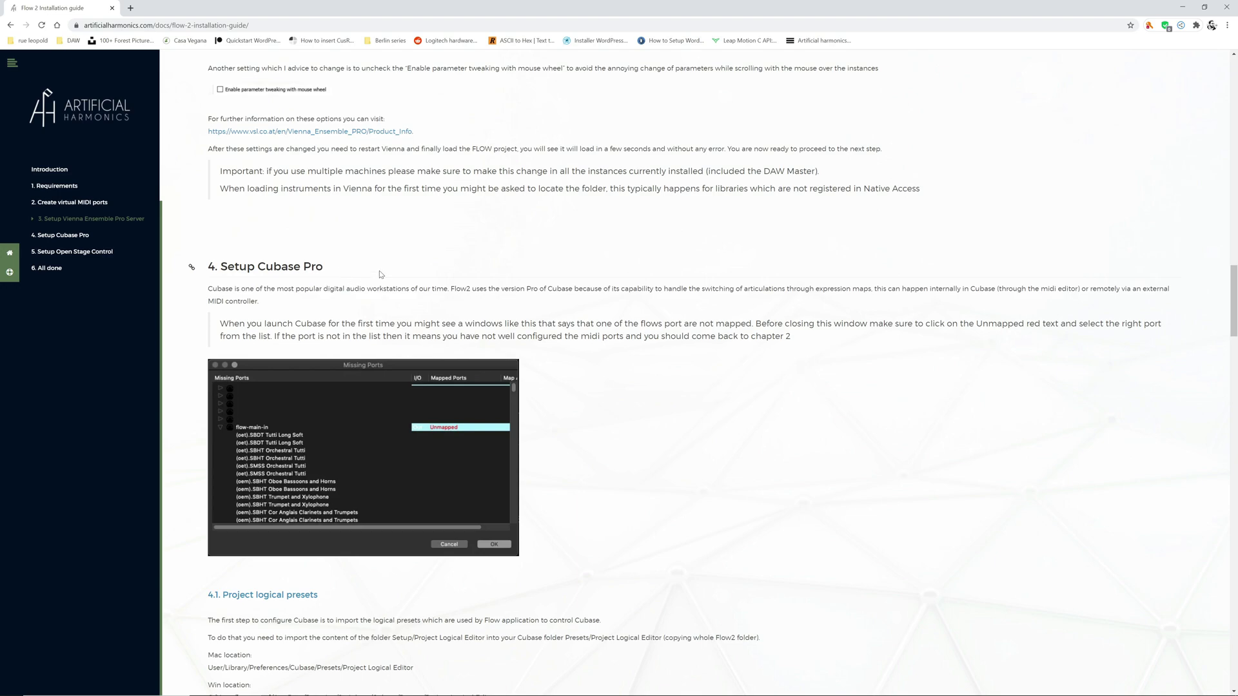
scroll(381, 274, "down", 5)
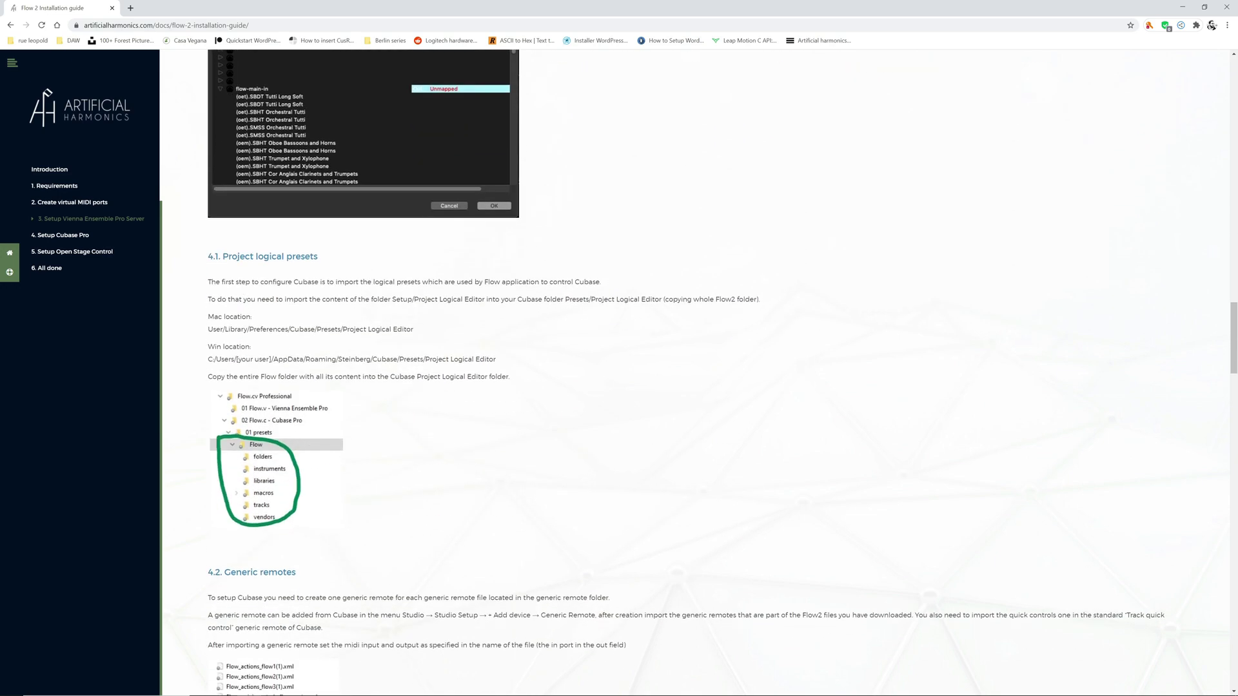
left_click_drag(208, 282, 319, 355)
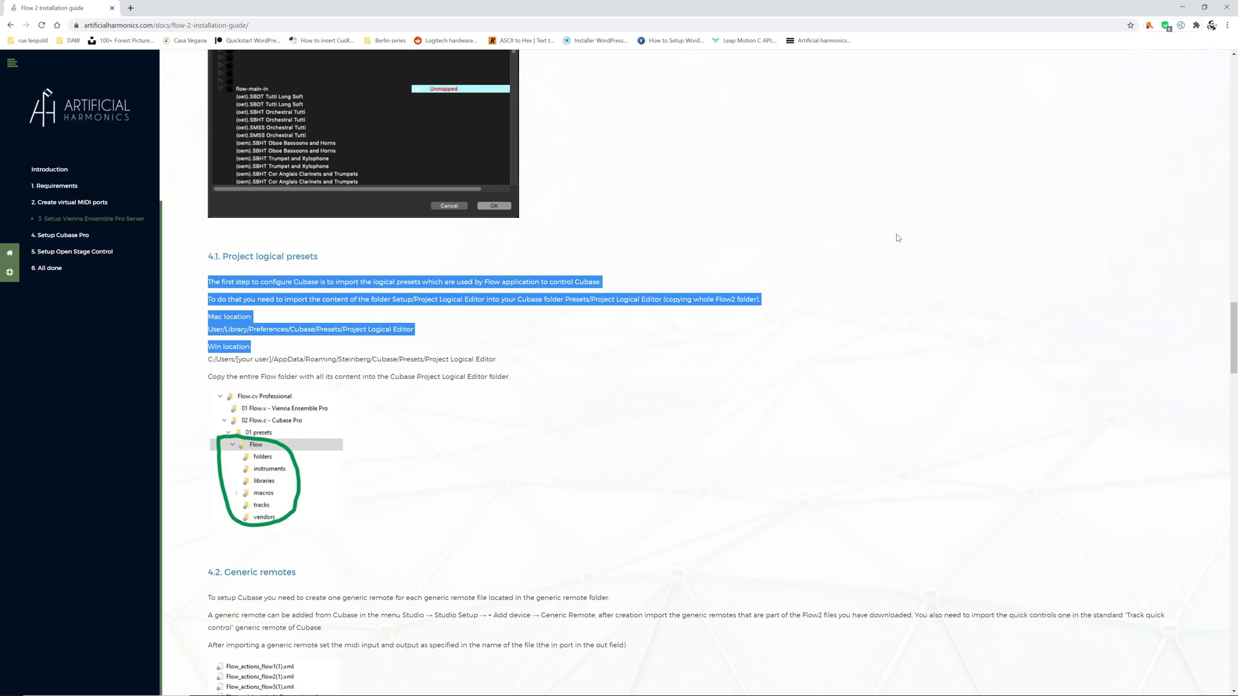
left_click(1192, 11)
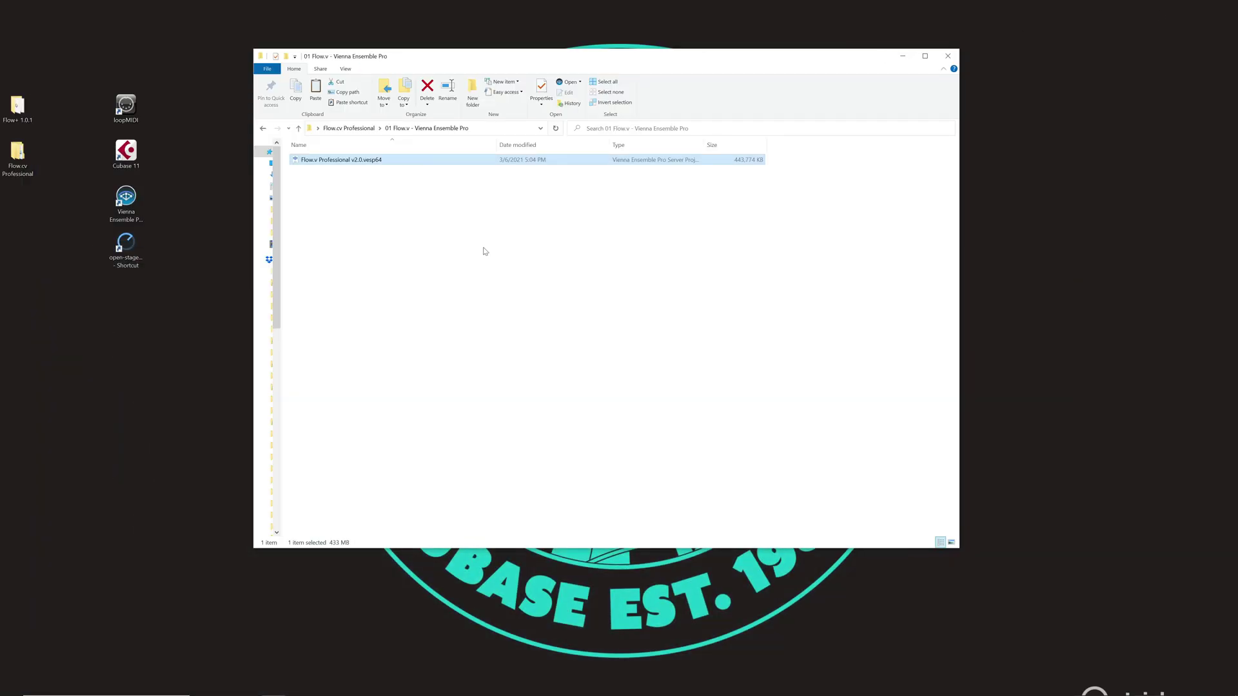
- Go to the "01 presets" folder inside "02 Flow.c - Cubase Pro" and select its Flow folder
left_click(356, 129)
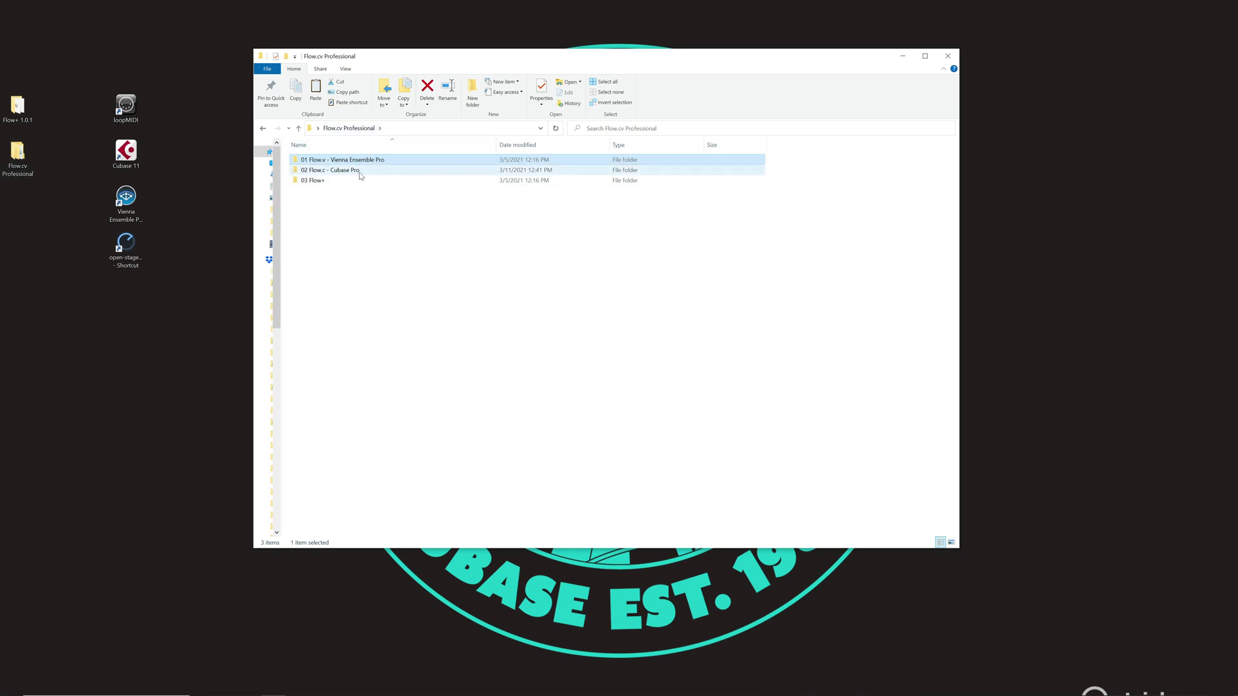
double_click(360, 171)
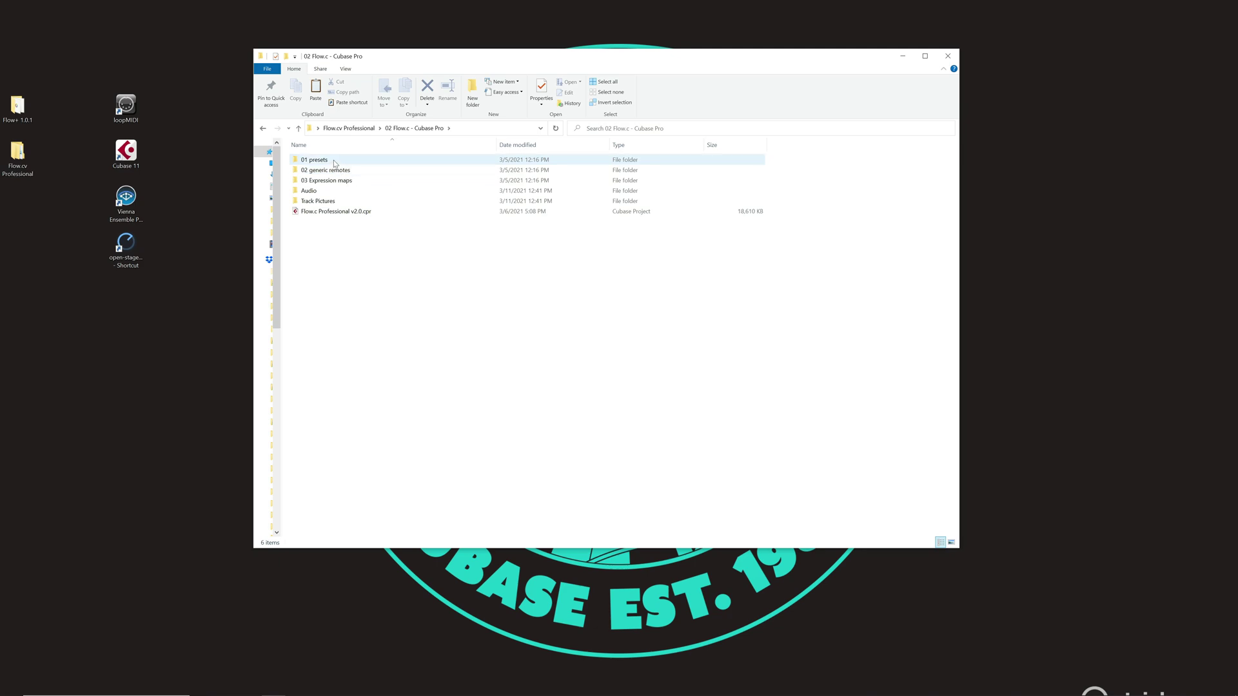
left_click(328, 161)
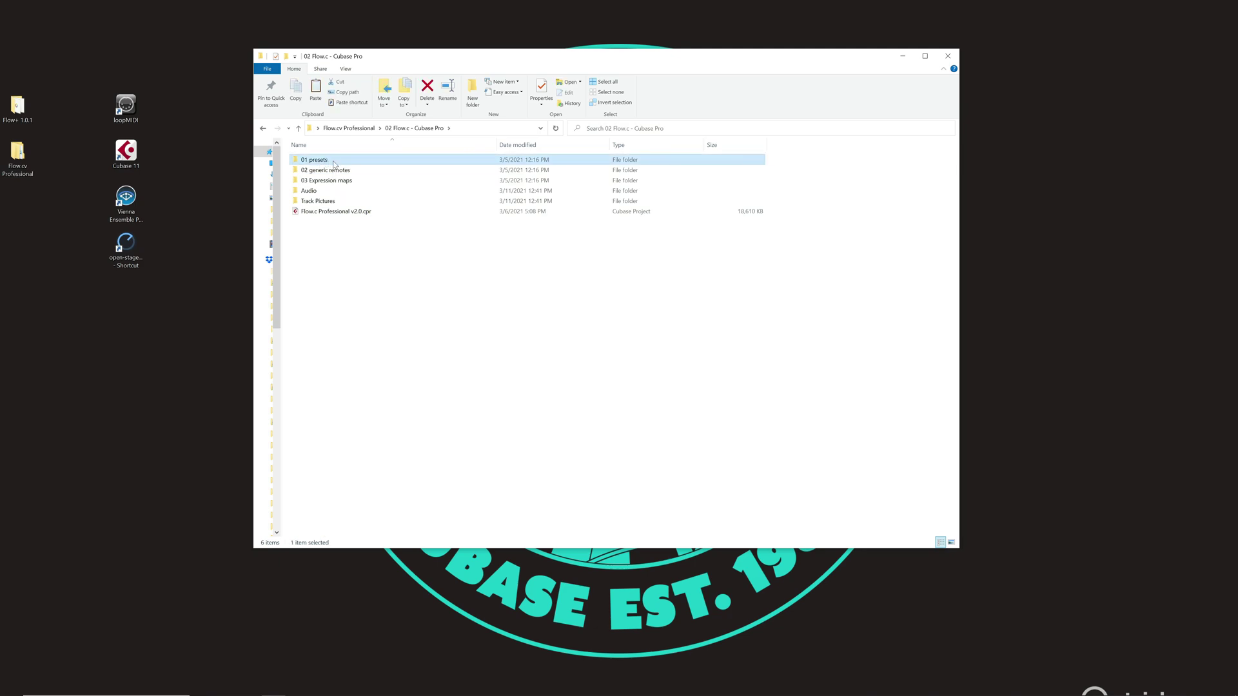
double_click(333, 163)
left_click(316, 162)
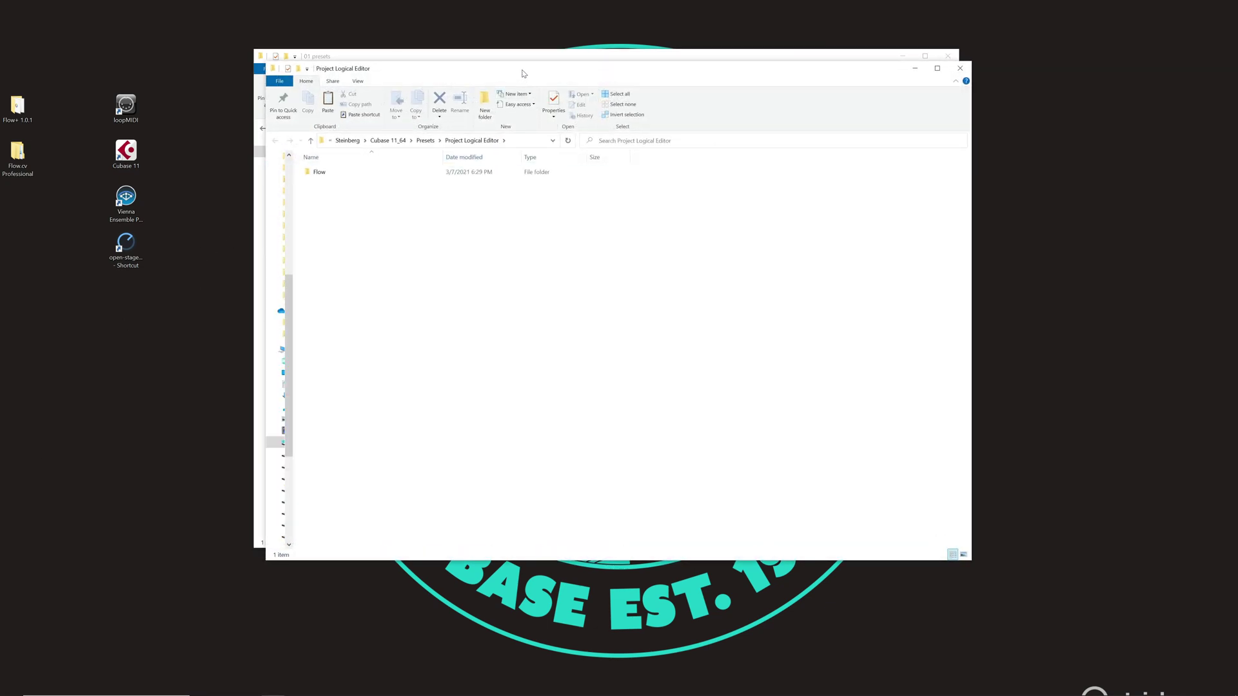
- Inspect the Flow folder in Cubase 11's Project Logical Editor presets, including its tracks and instruments subfolders, and close that window
left_click_drag(524, 72, 433, 85)
left_click_drag(487, 152, 670, 153)
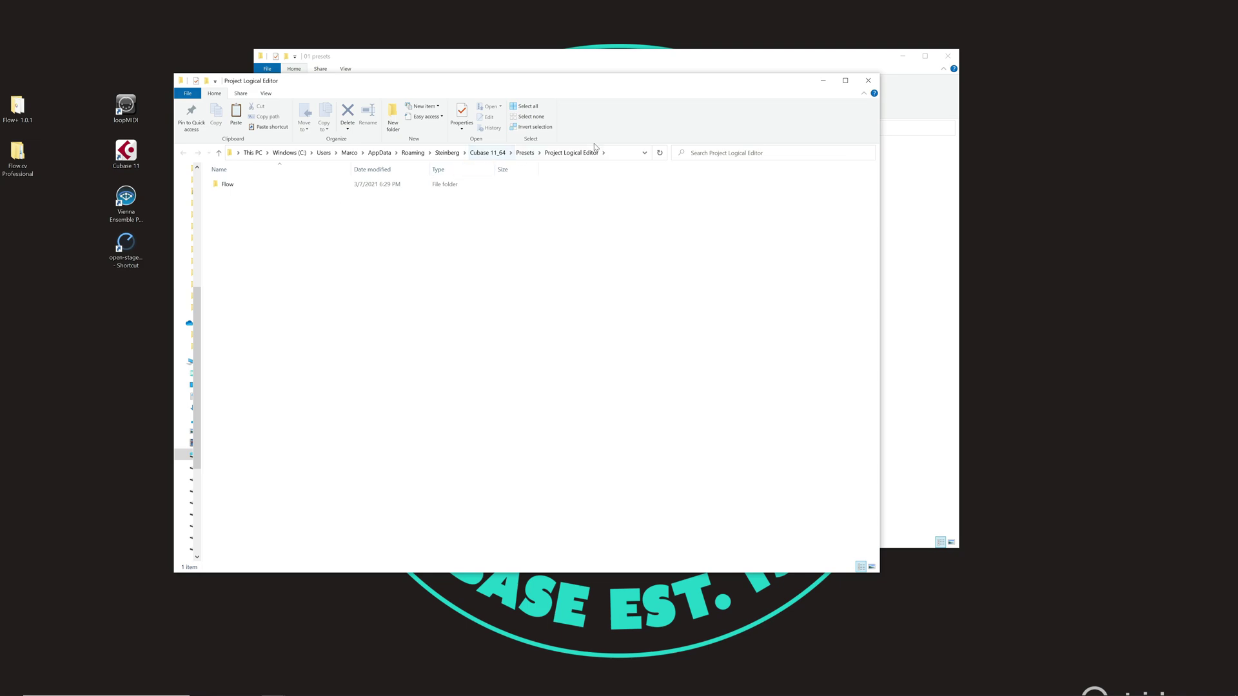
double_click(273, 188)
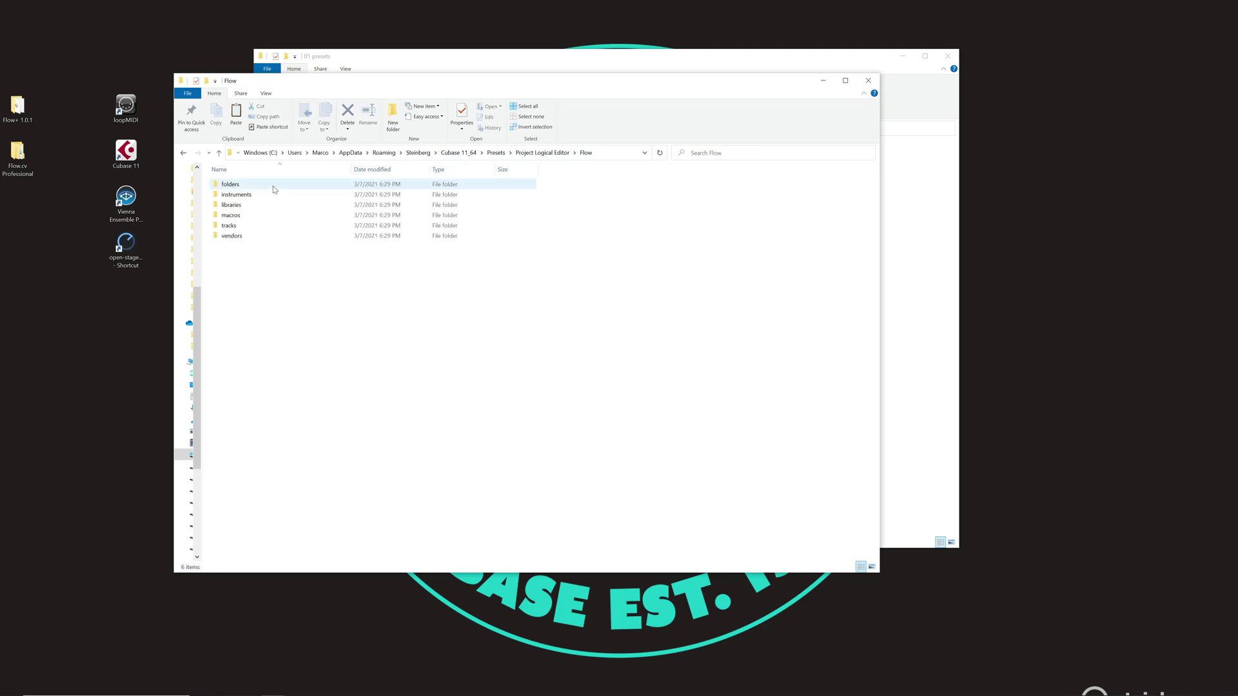
double_click(259, 226)
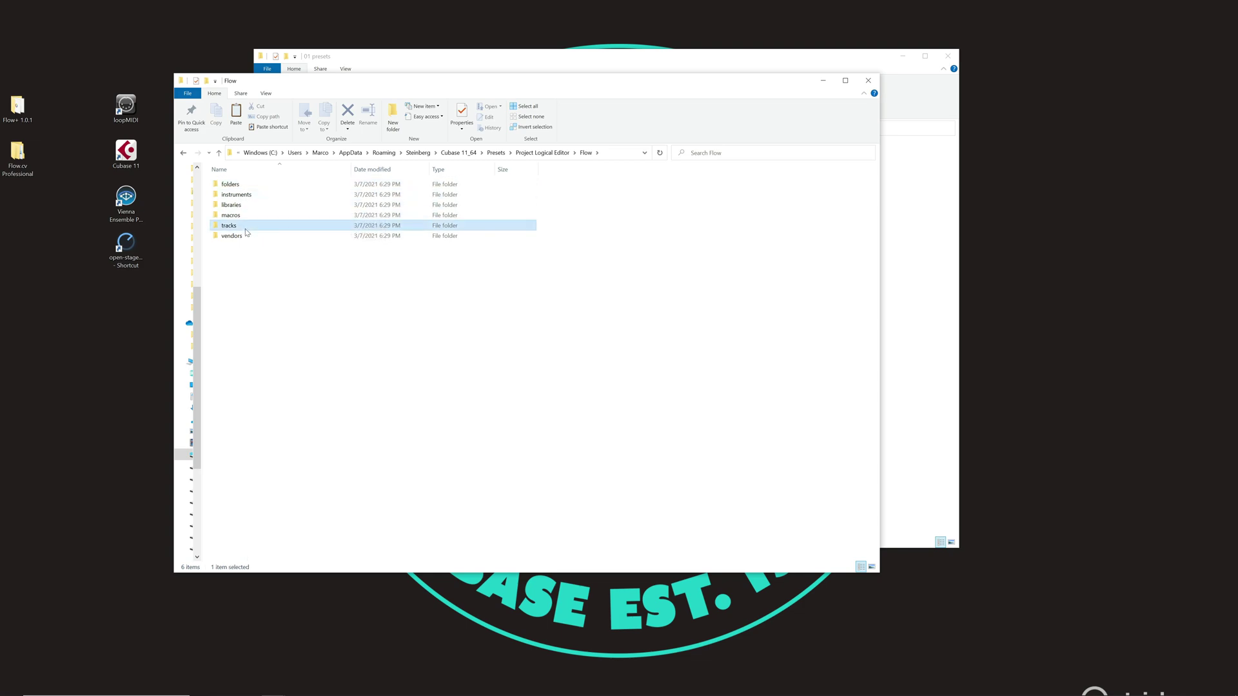
left_click_drag(876, 185, 451, 213)
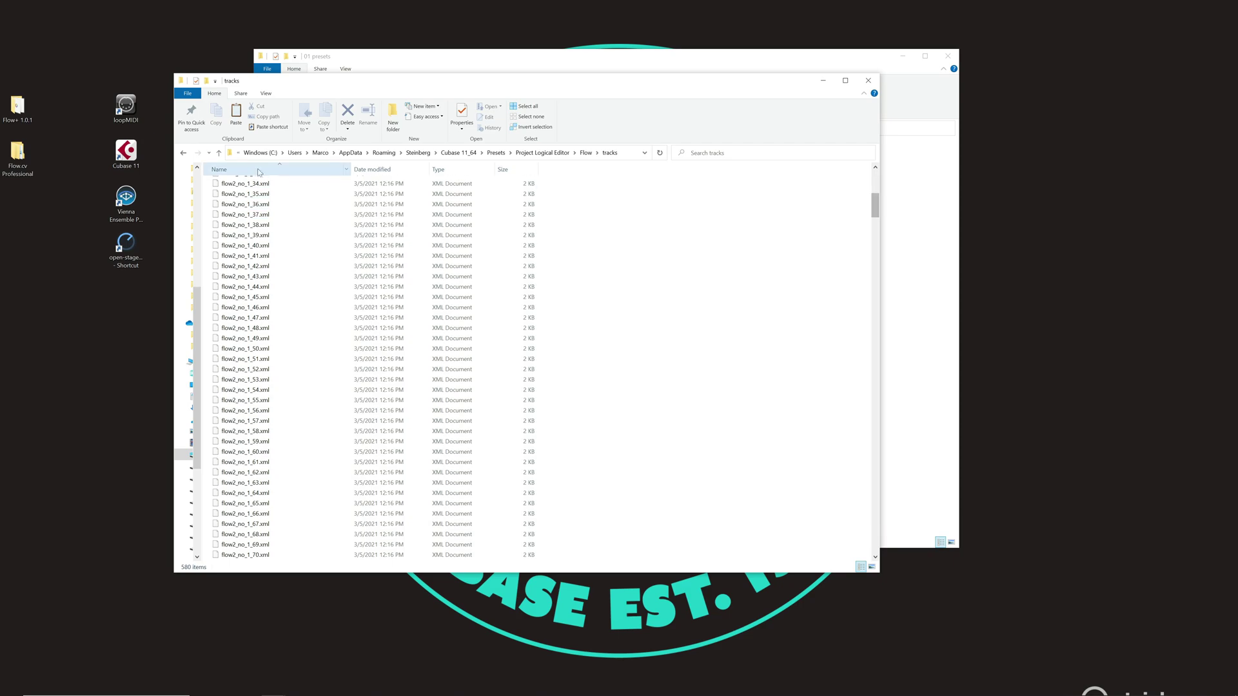
left_click(183, 153)
double_click(245, 195)
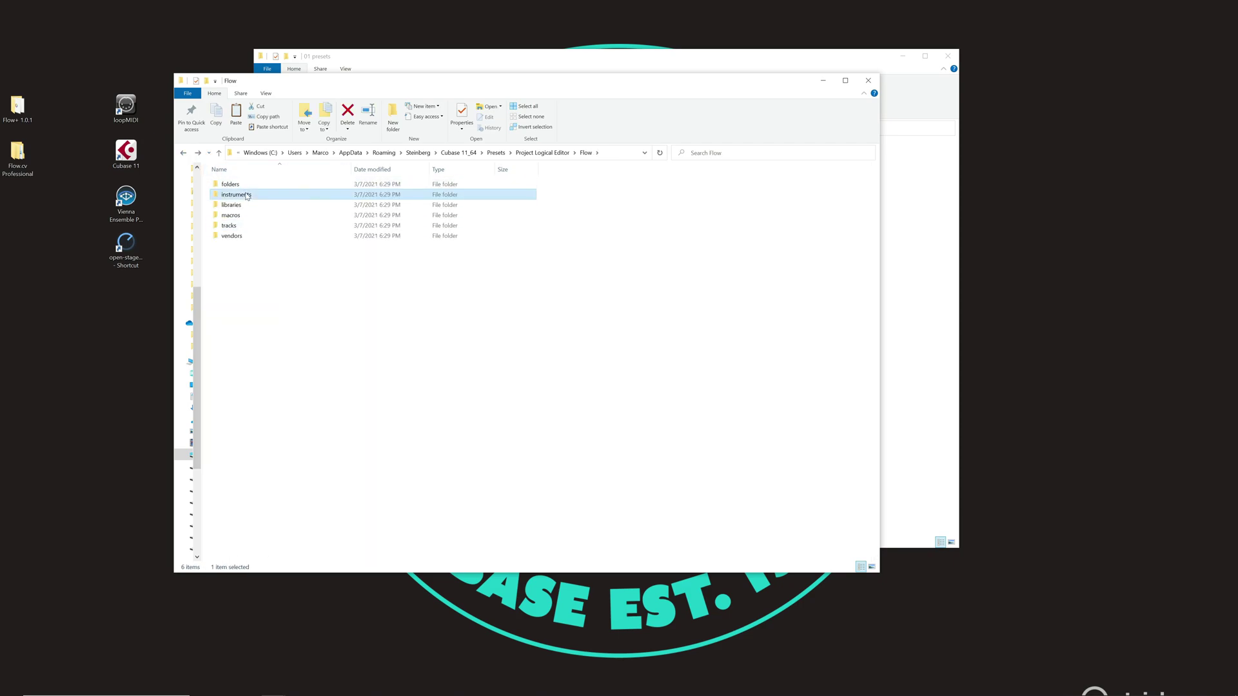
left_click_drag(875, 187, 853, 163)
left_click(868, 80)
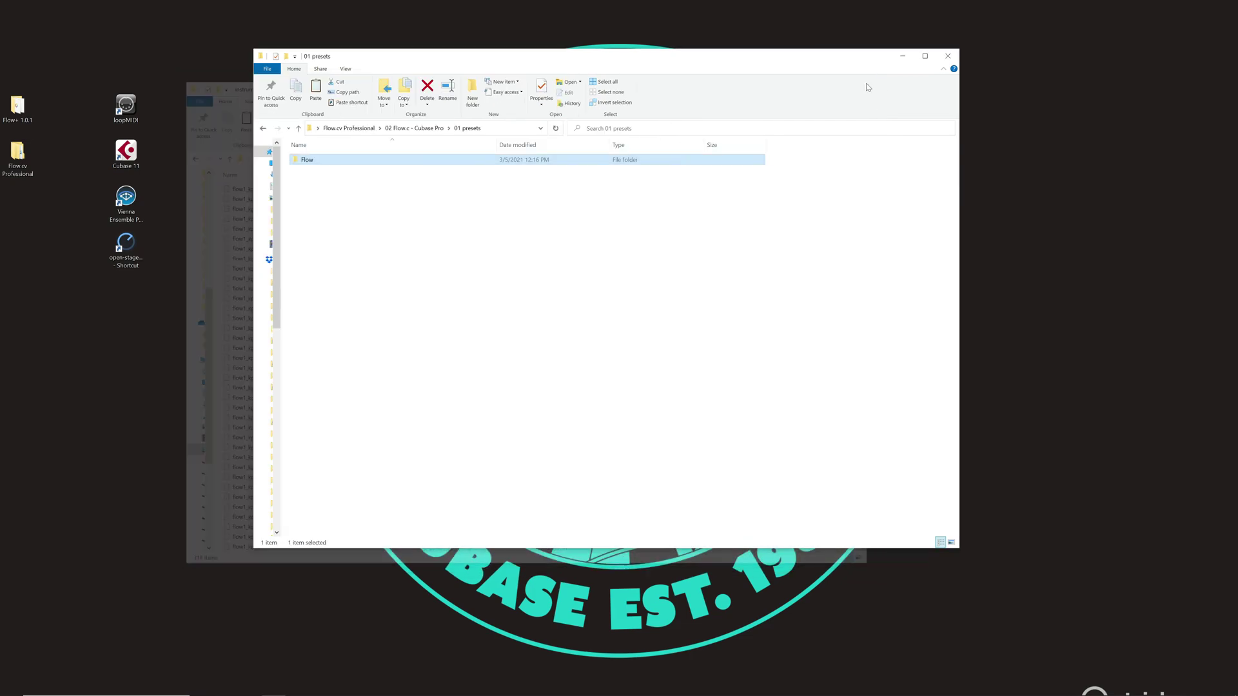
- Return to the guide in Google Chrome, view section 4.2 Generic remotes, and minimize the browser
key("alt+Tab")
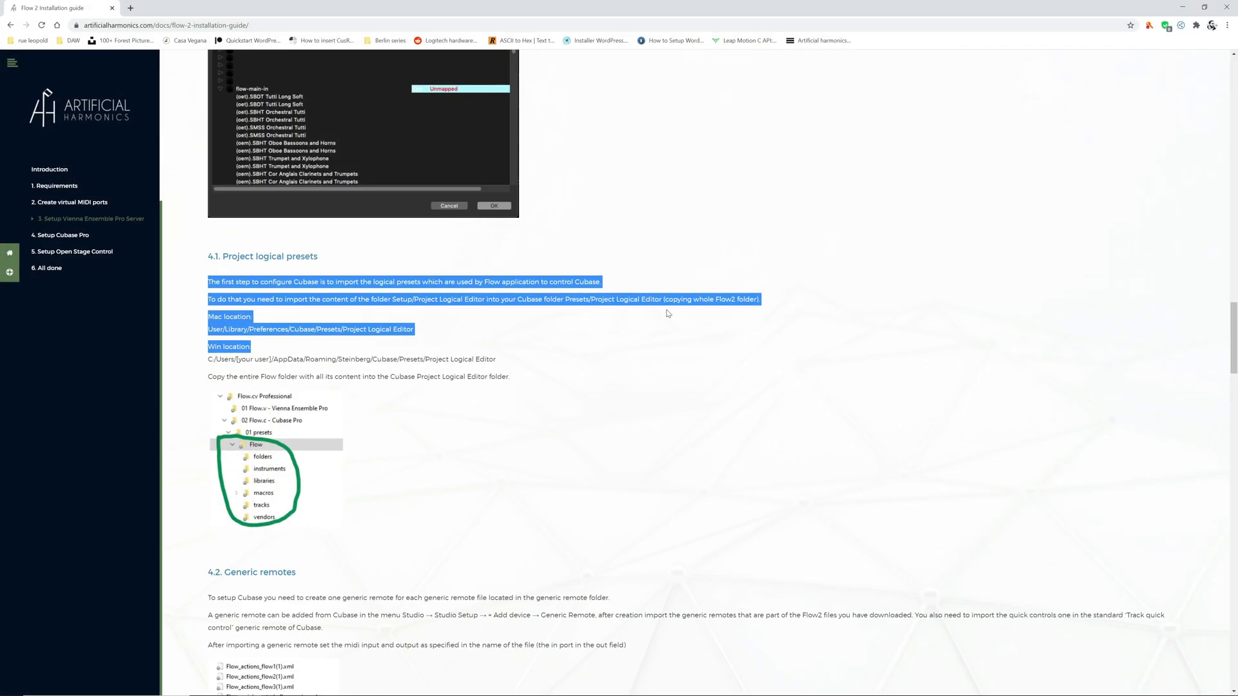
scroll(465, 278, "down", 4)
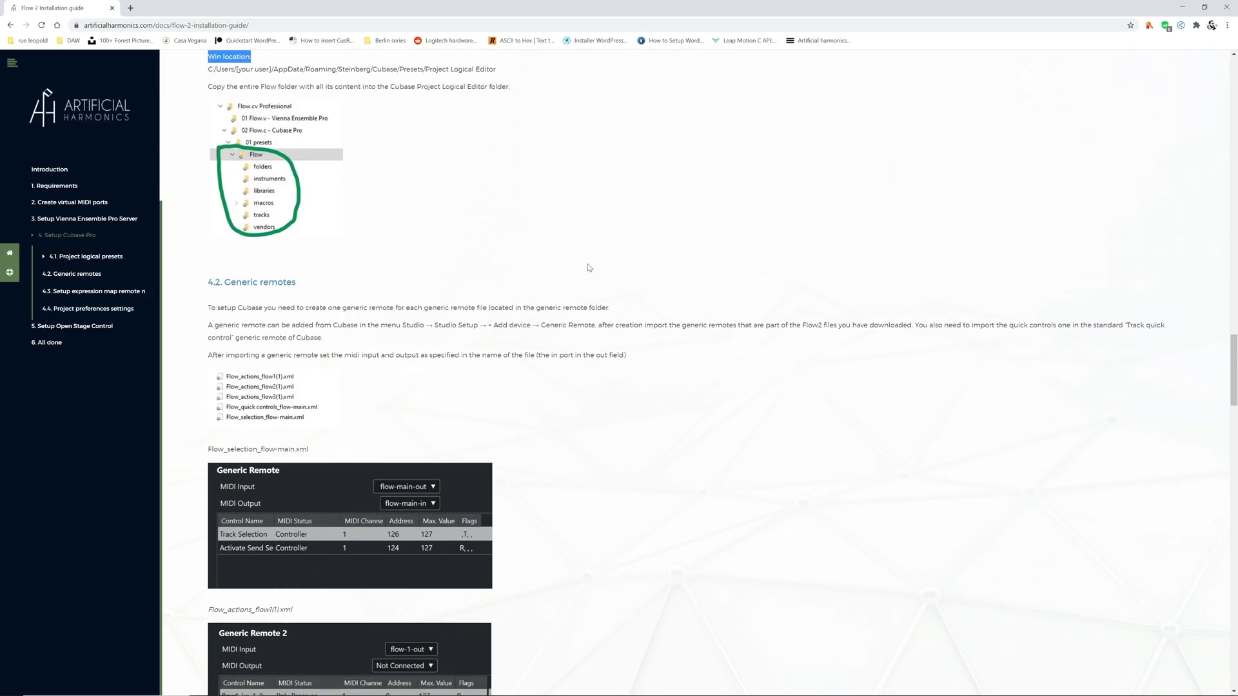
left_click(1183, 7)
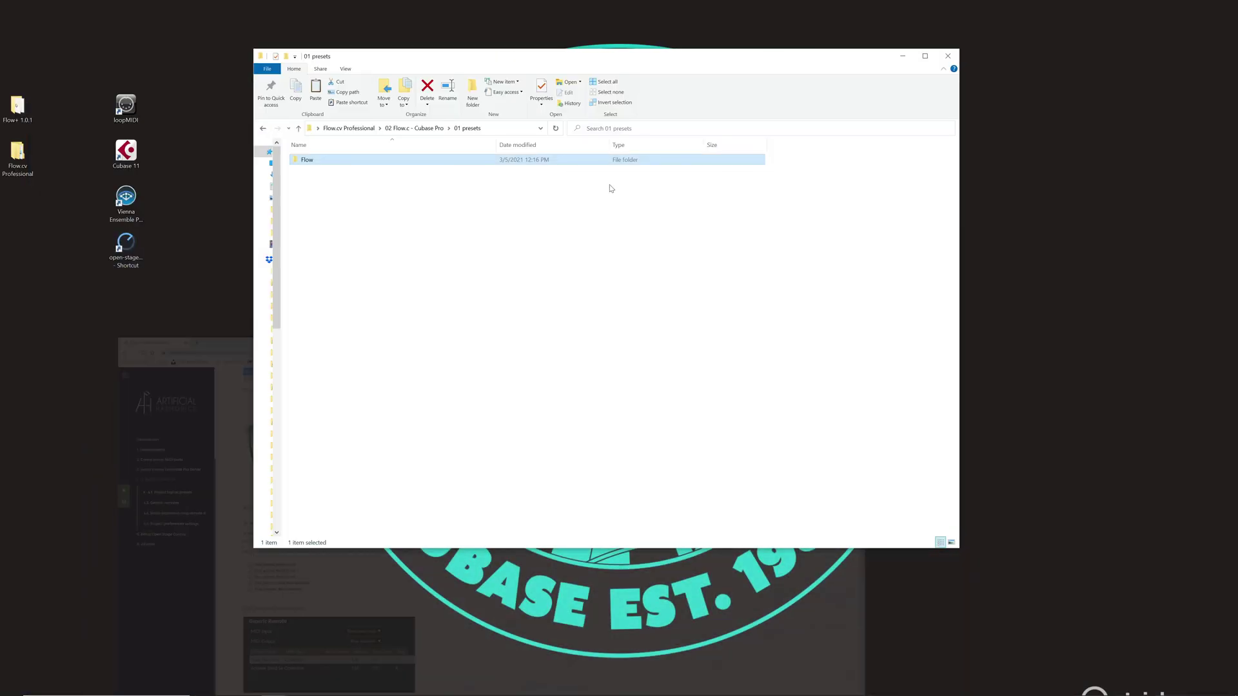
- Launch Cubase 11 from the desktop and create an empty project
double_click(128, 155)
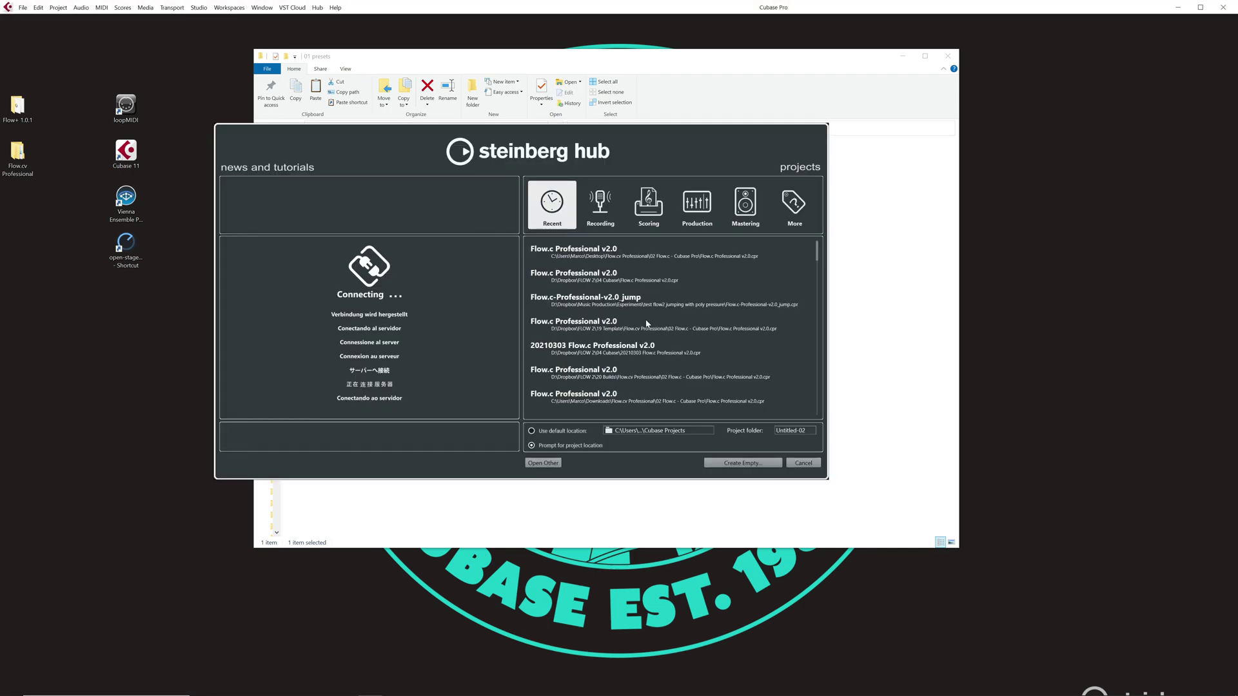
left_click(755, 463)
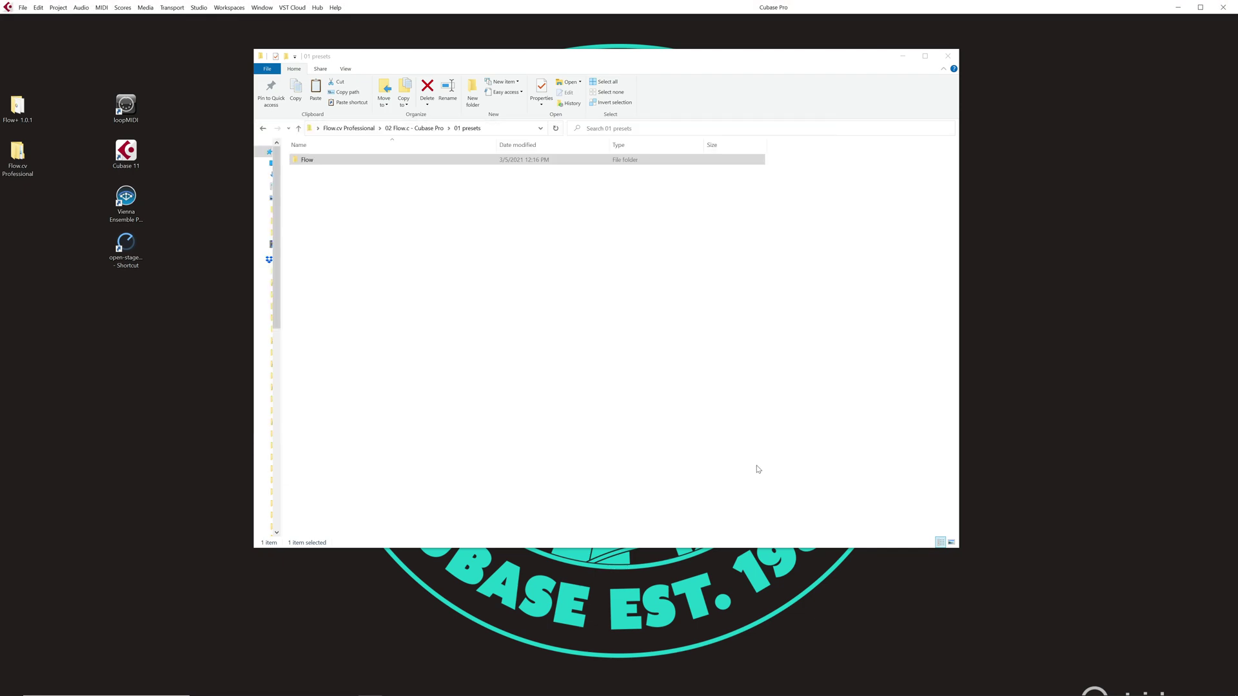
left_click(404, 319)
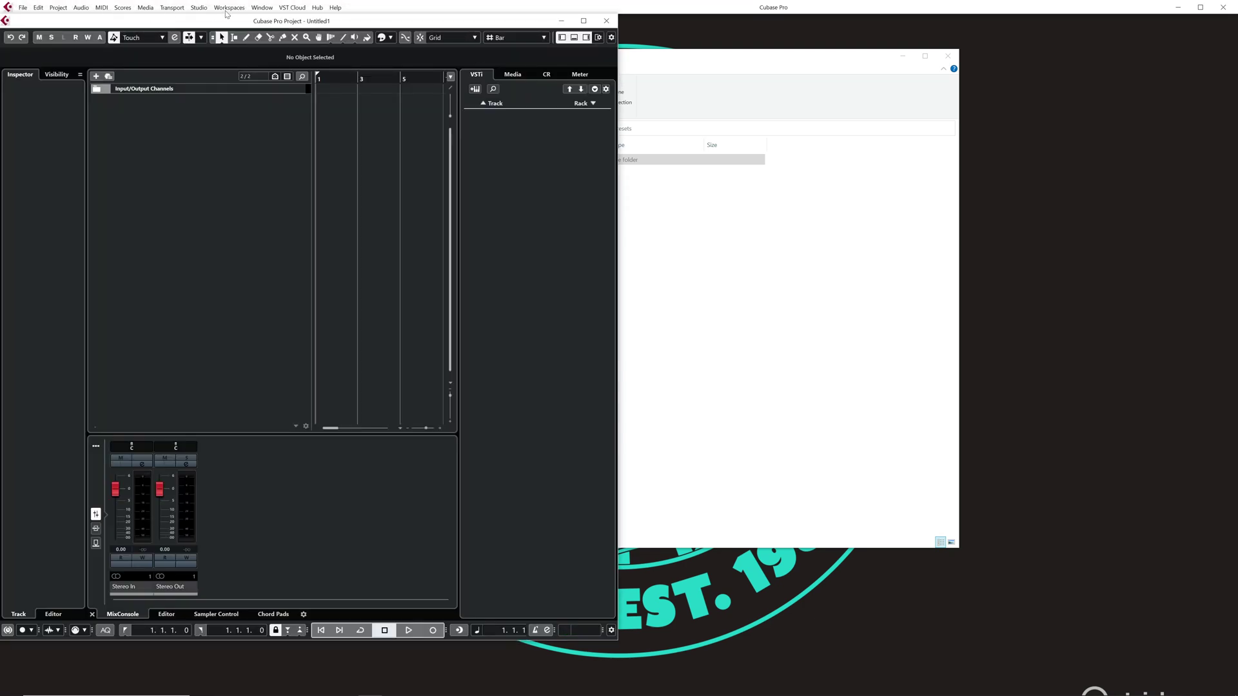
- Open Studio Setup and look through the device types that can be added, including Generic Remote
left_click(199, 8)
left_click(250, 175)
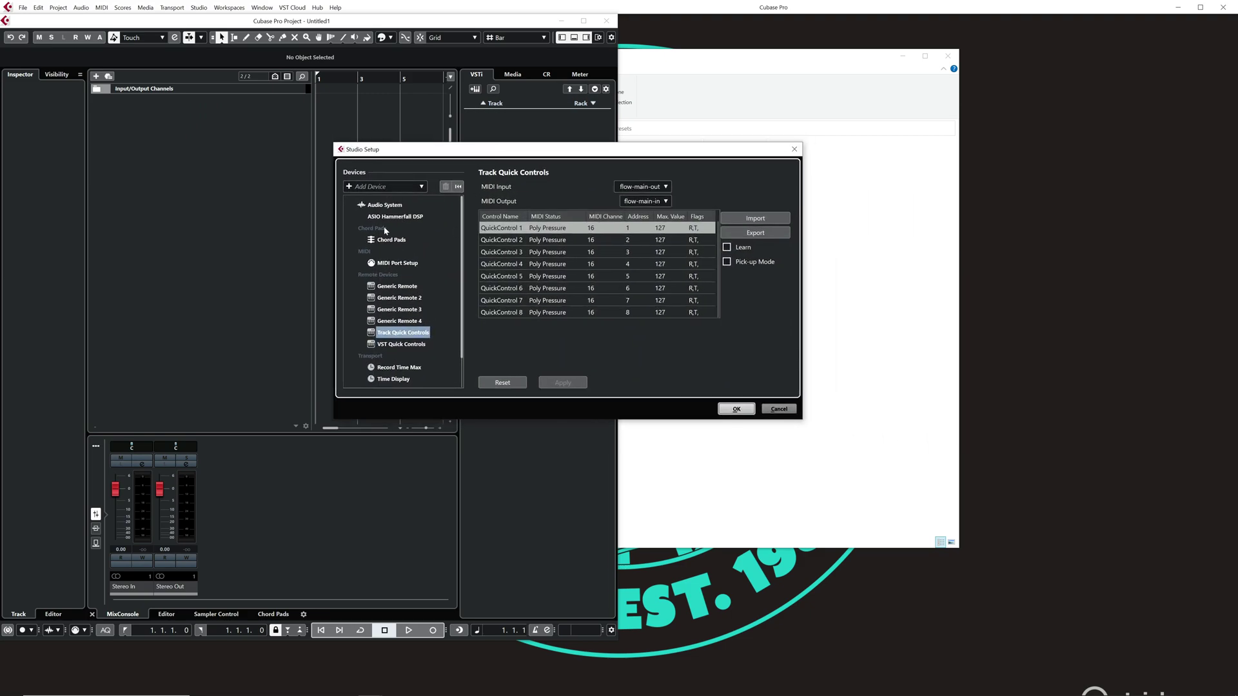
left_click(388, 187)
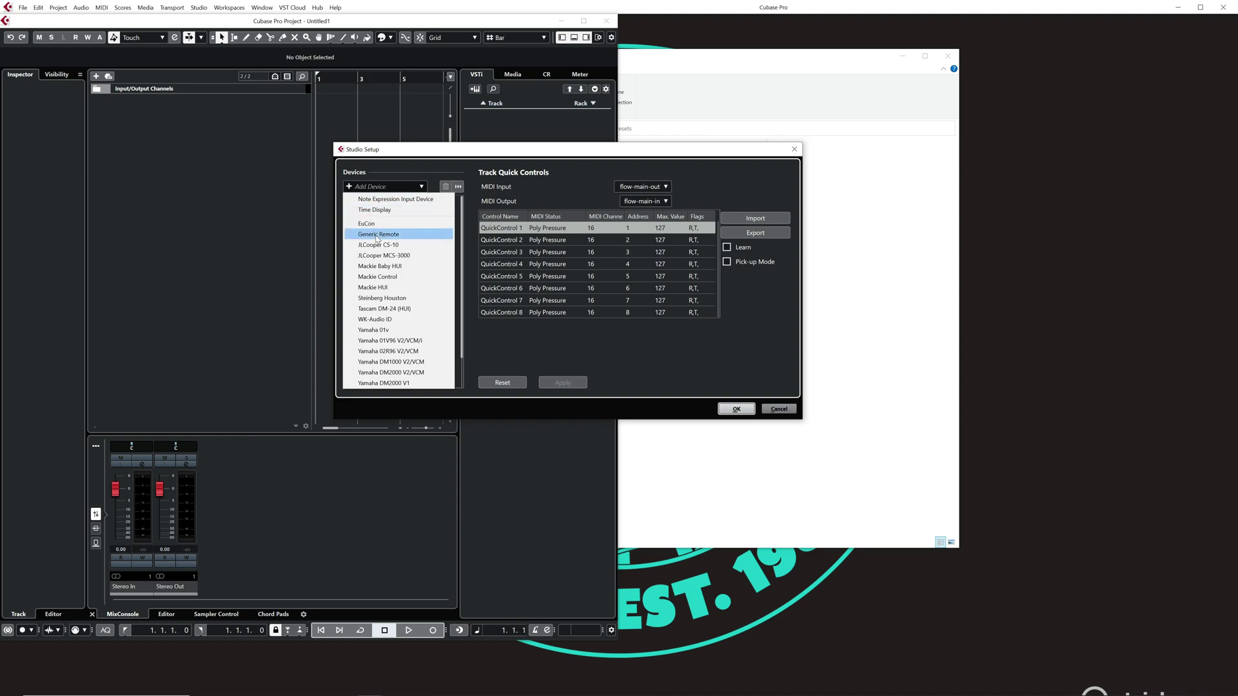
left_click(444, 160)
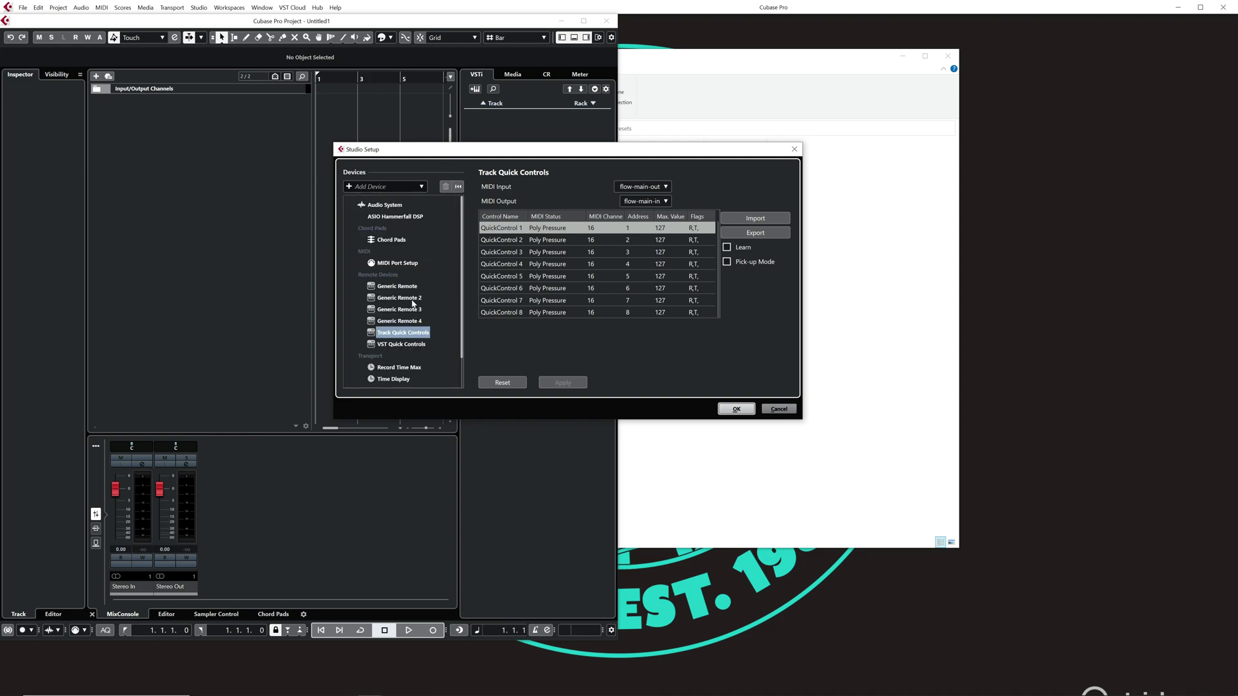
- Check the MIDI ports and control lists of Generic Remote, Generic Remote 2, 3 and 4
left_click(410, 290)
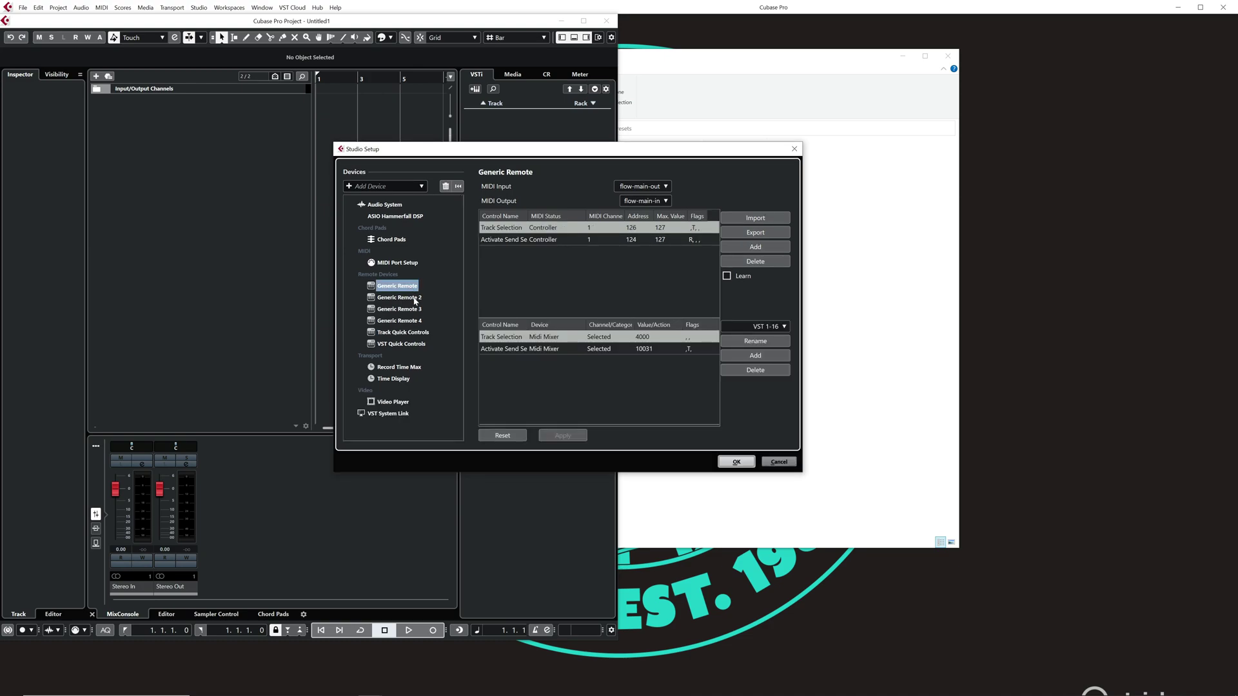
left_click(415, 298)
left_click(416, 309)
left_click(417, 321)
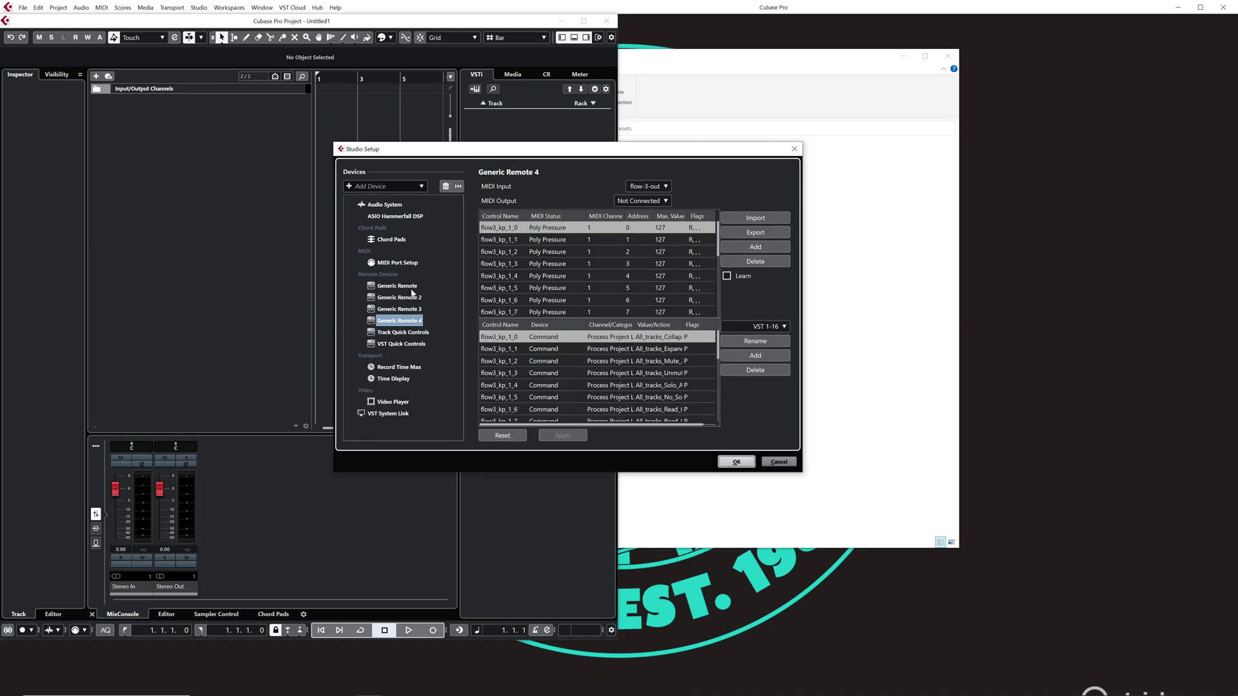
- Import Flow_selection_flow-main.xml from the "02 generic remotes" folder into the first Generic Remote and apply it
left_click(411, 287)
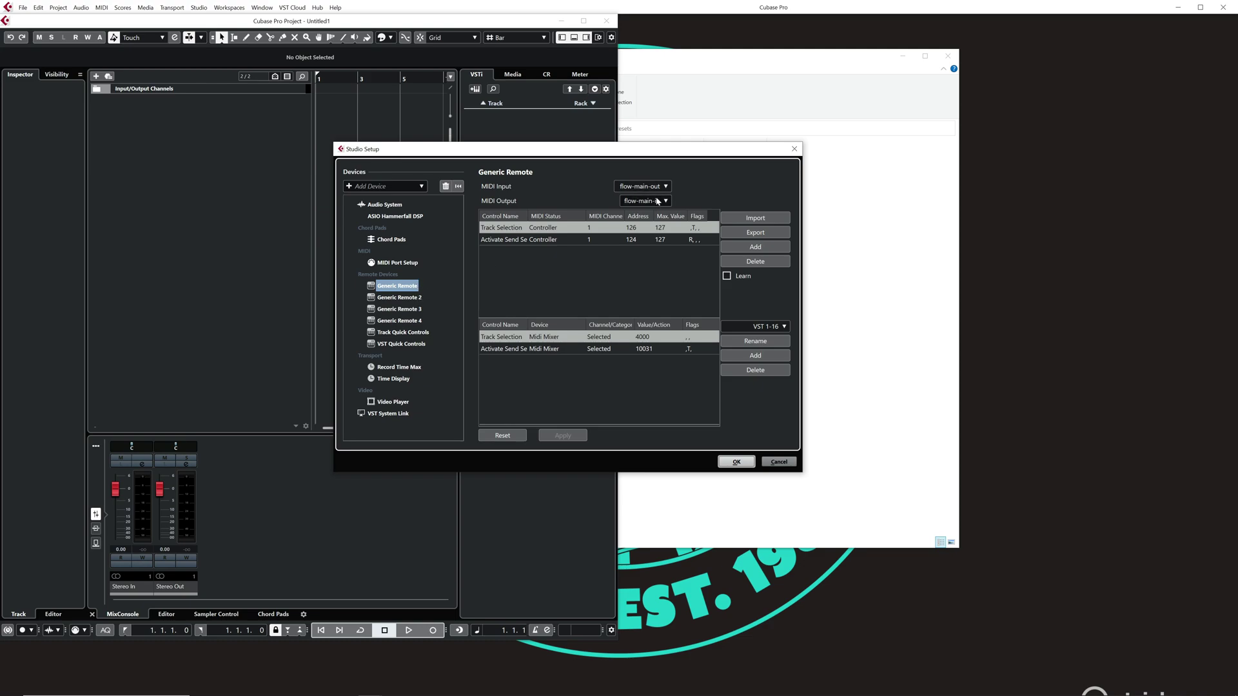
left_click_drag(639, 154, 646, 155)
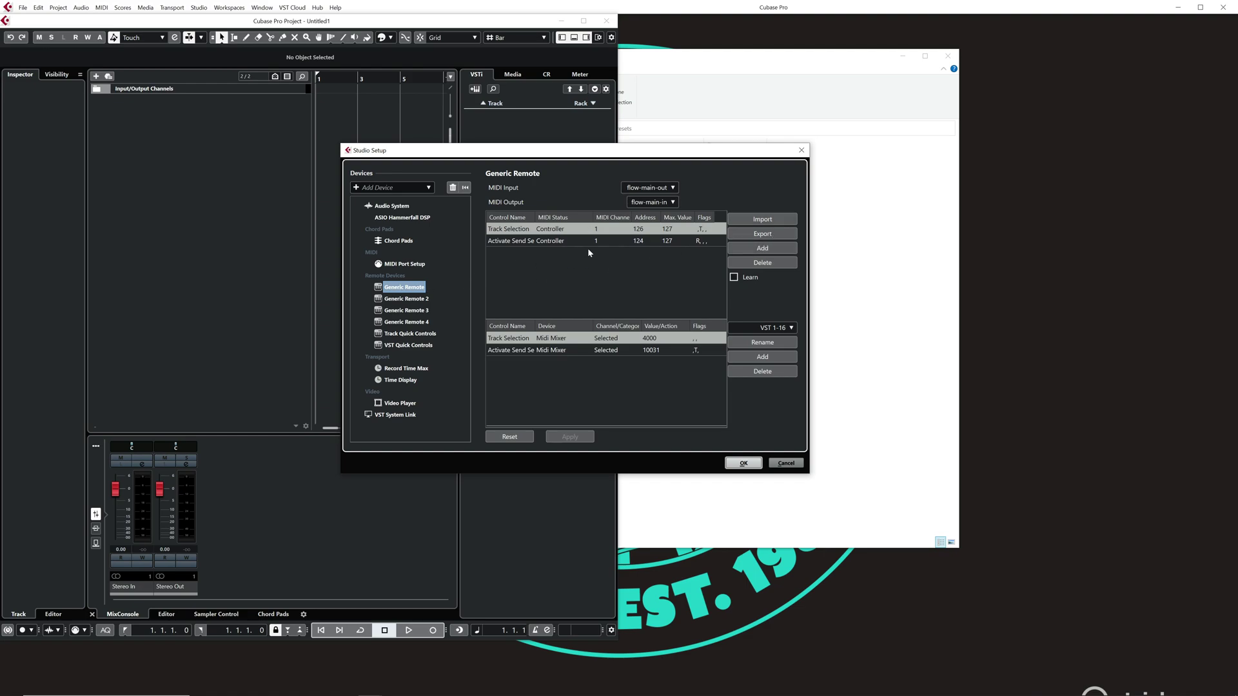
left_click(762, 219)
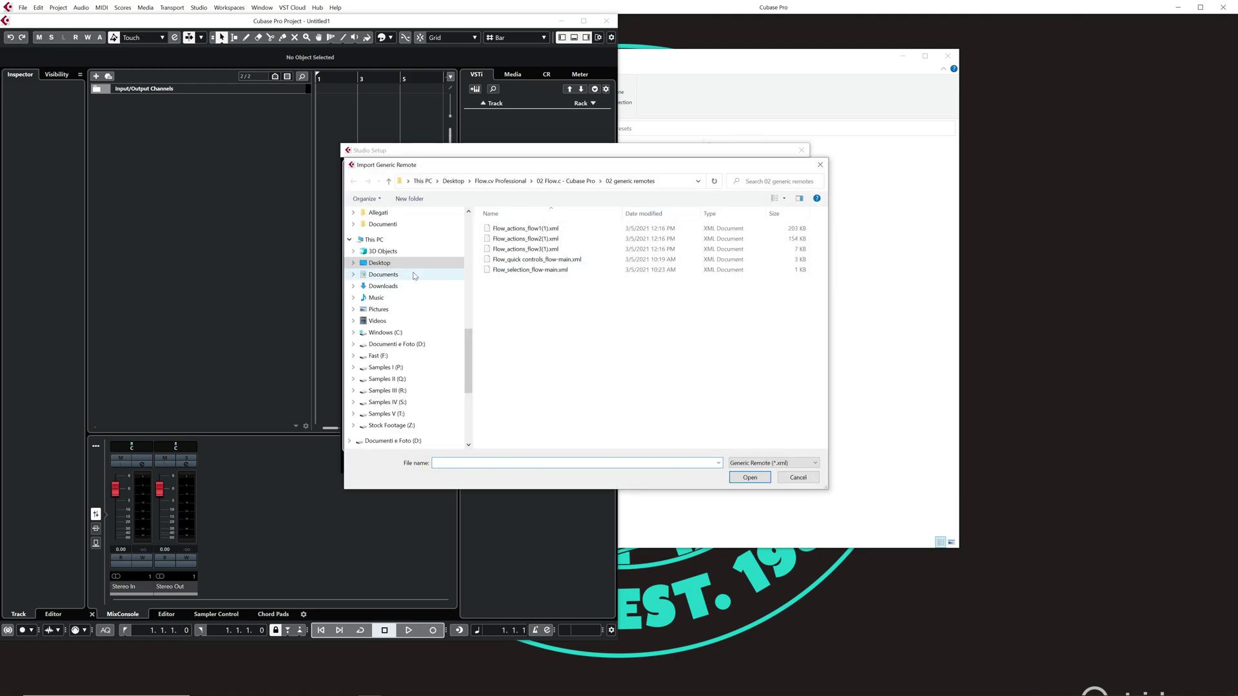
left_click(416, 263)
double_click(515, 252)
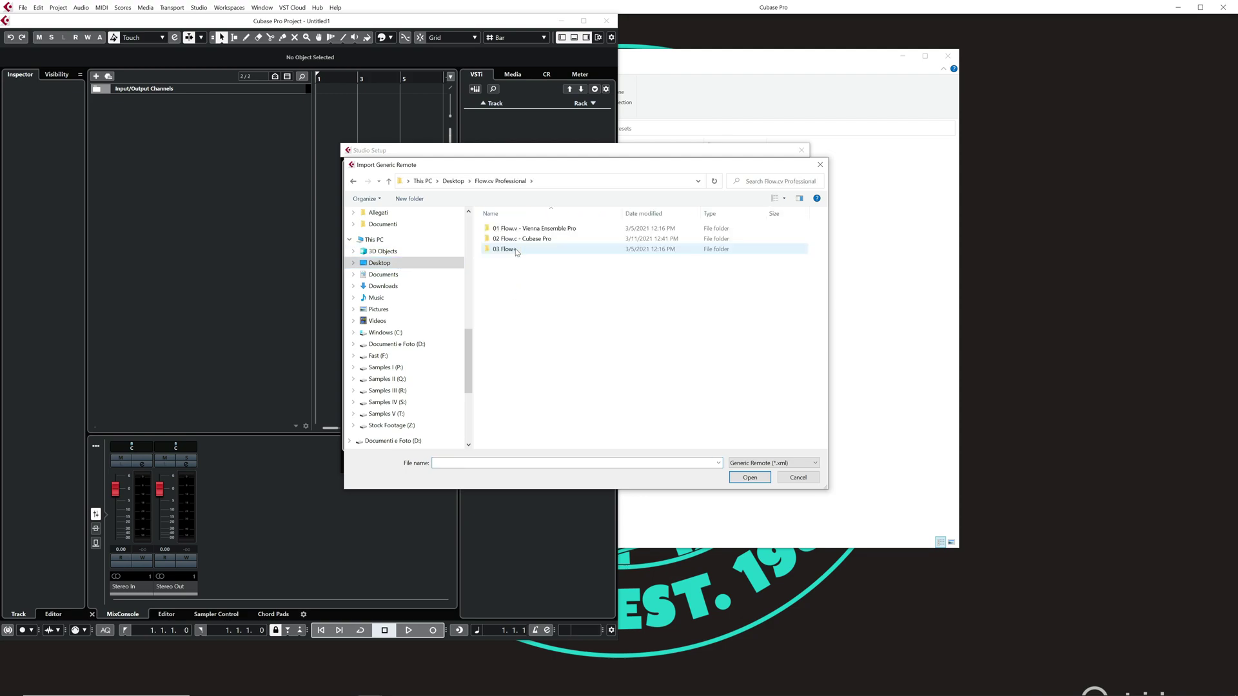
double_click(526, 239)
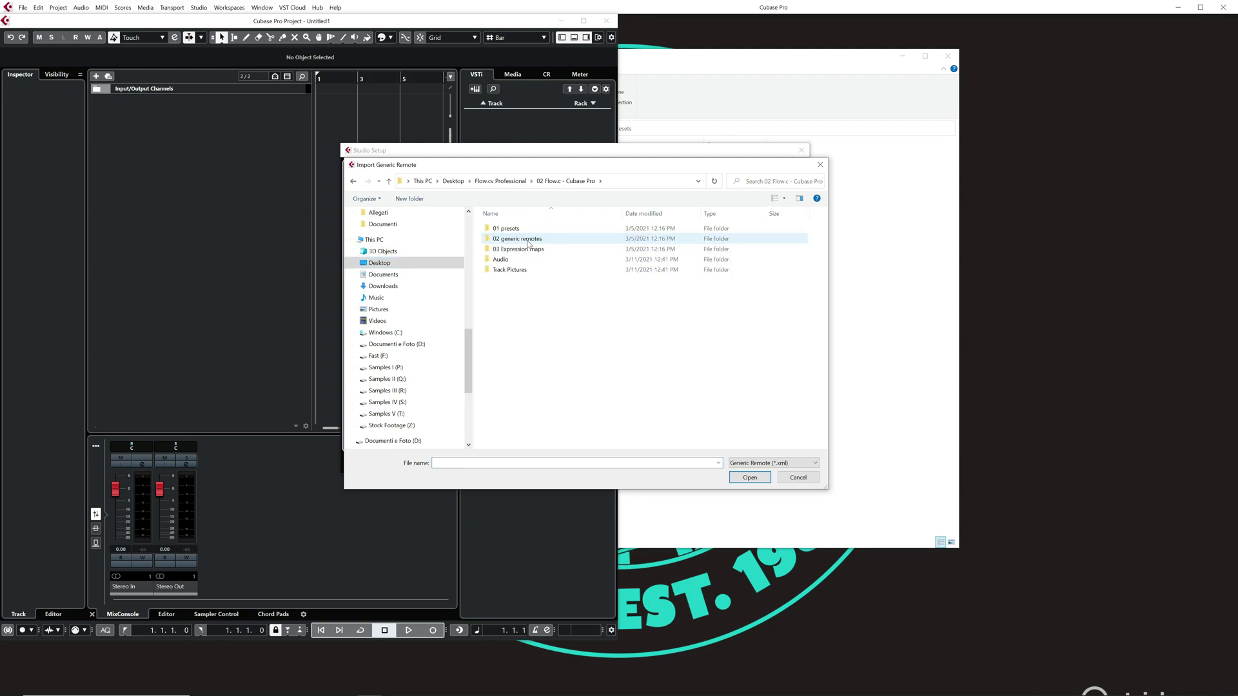
double_click(523, 239)
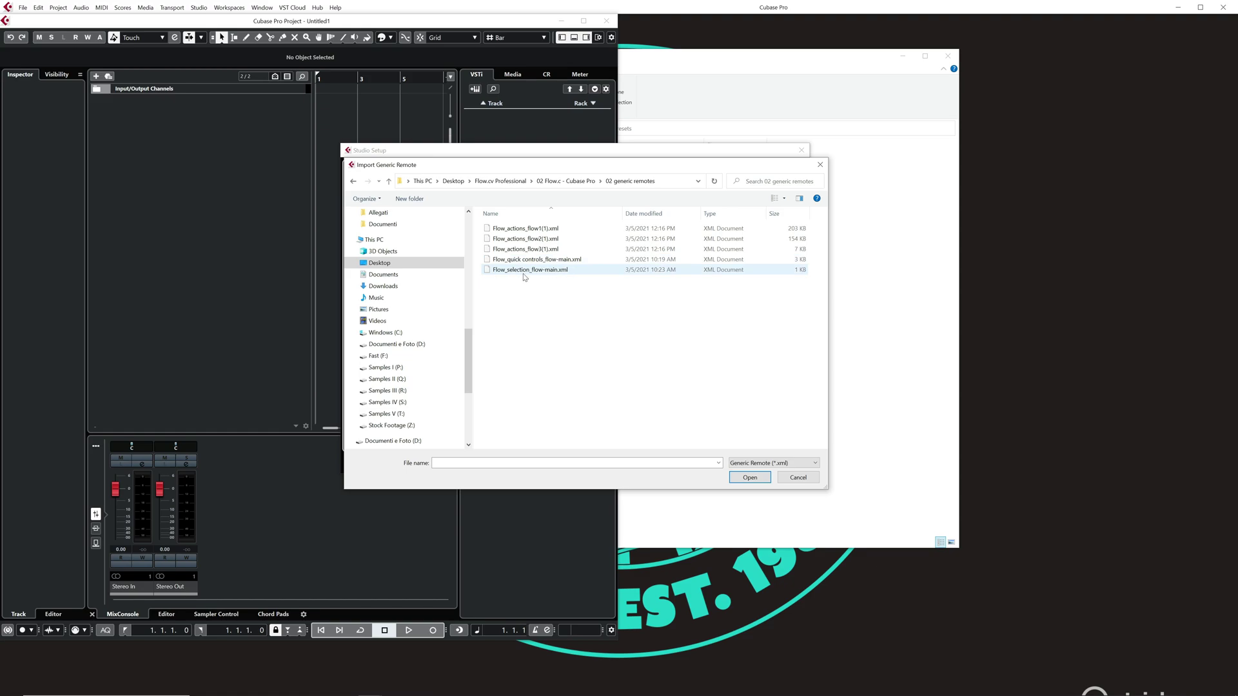
double_click(521, 271)
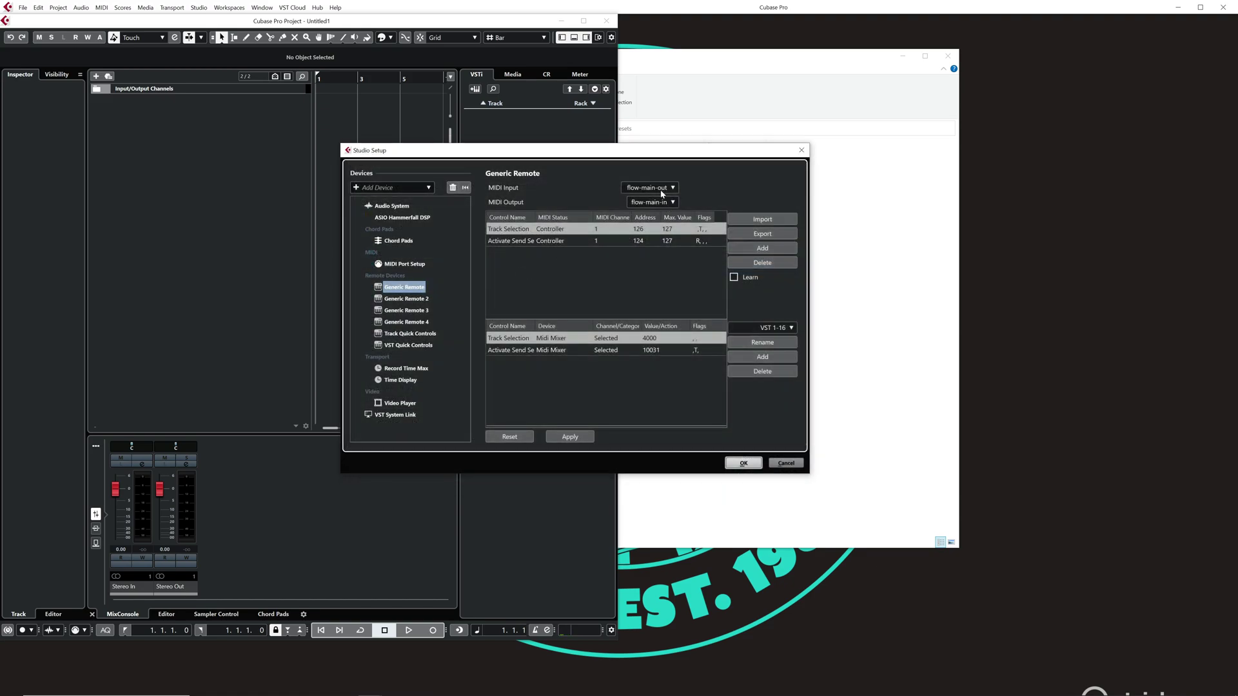
left_click(567, 438)
- Switch to the installation guide in Google Chrome and view the Generic Remote settings shown under section 4.2
key("alt+Tab")
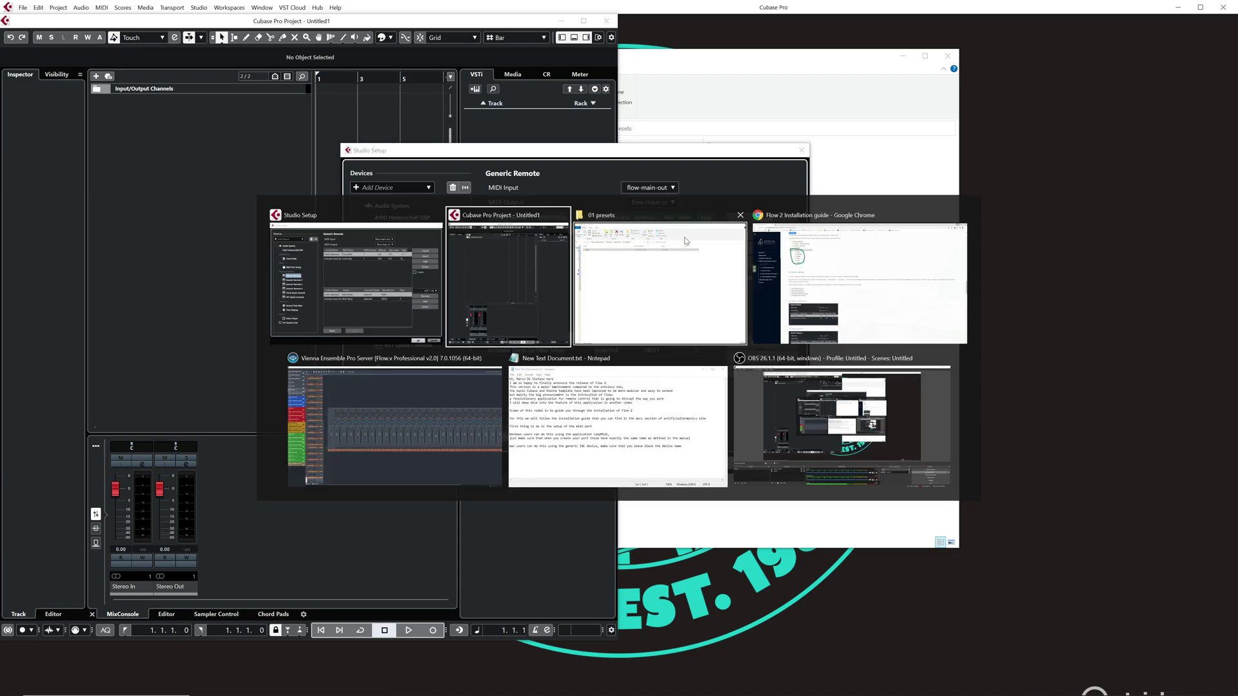
key("alt+Tab")
key("alt+Tab")
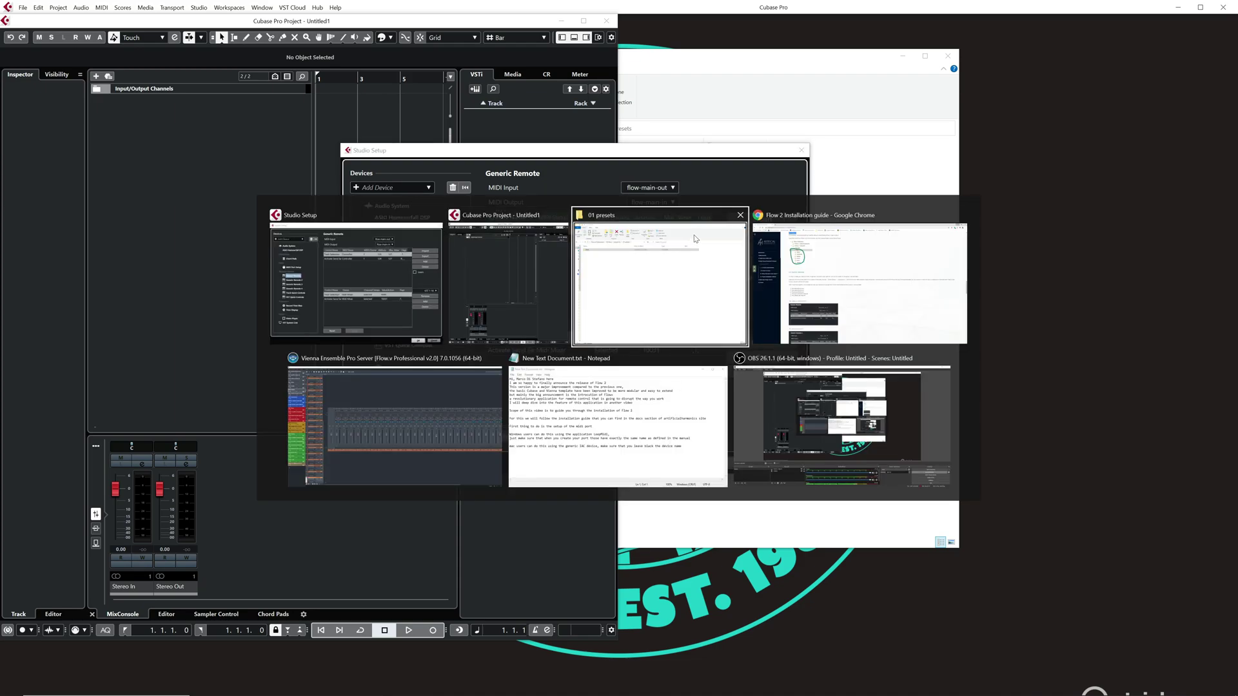
scroll(325, 284, "down", 2)
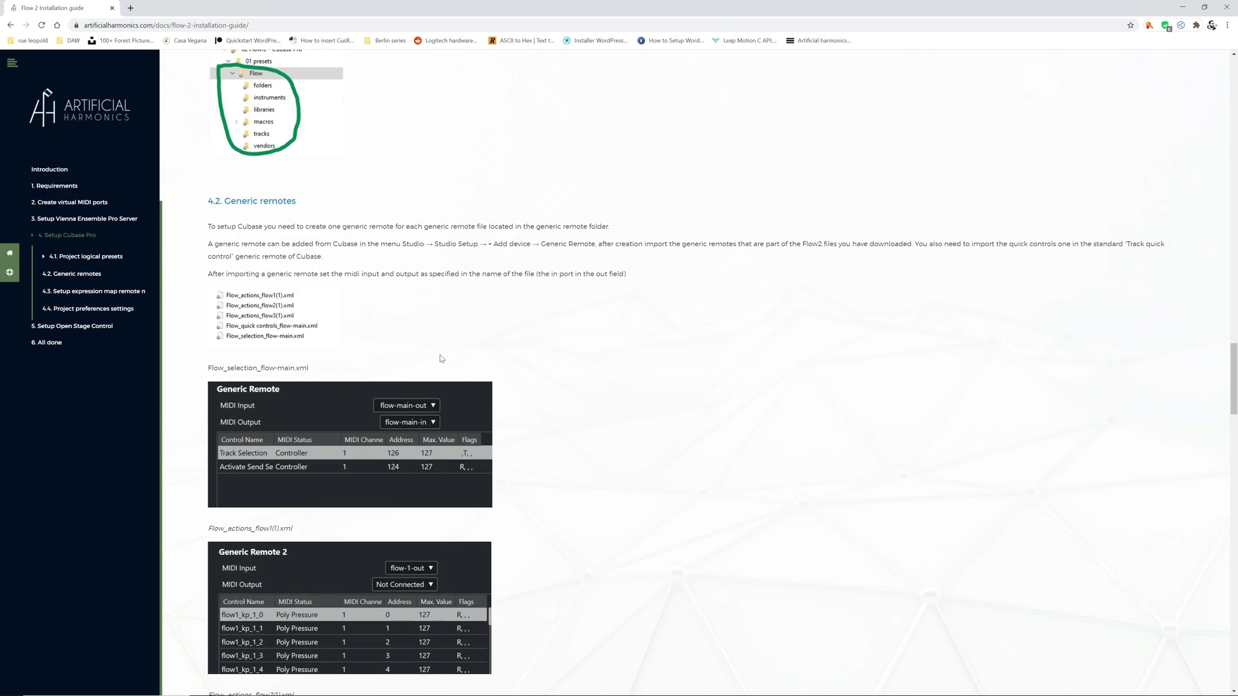
- Examine the guide's section 4.2 for each generic remote file's MIDI input and output, including the Track Quick Controls
scroll(354, 275, "down", 2)
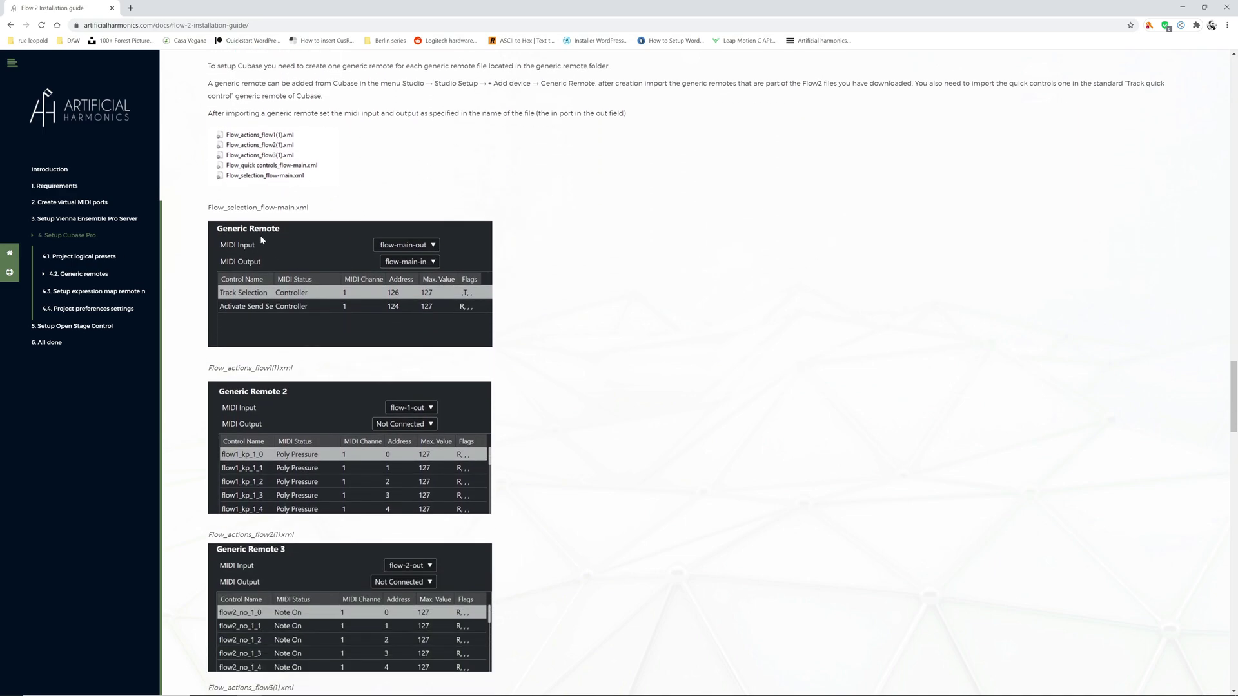
left_click_drag(208, 207, 312, 211)
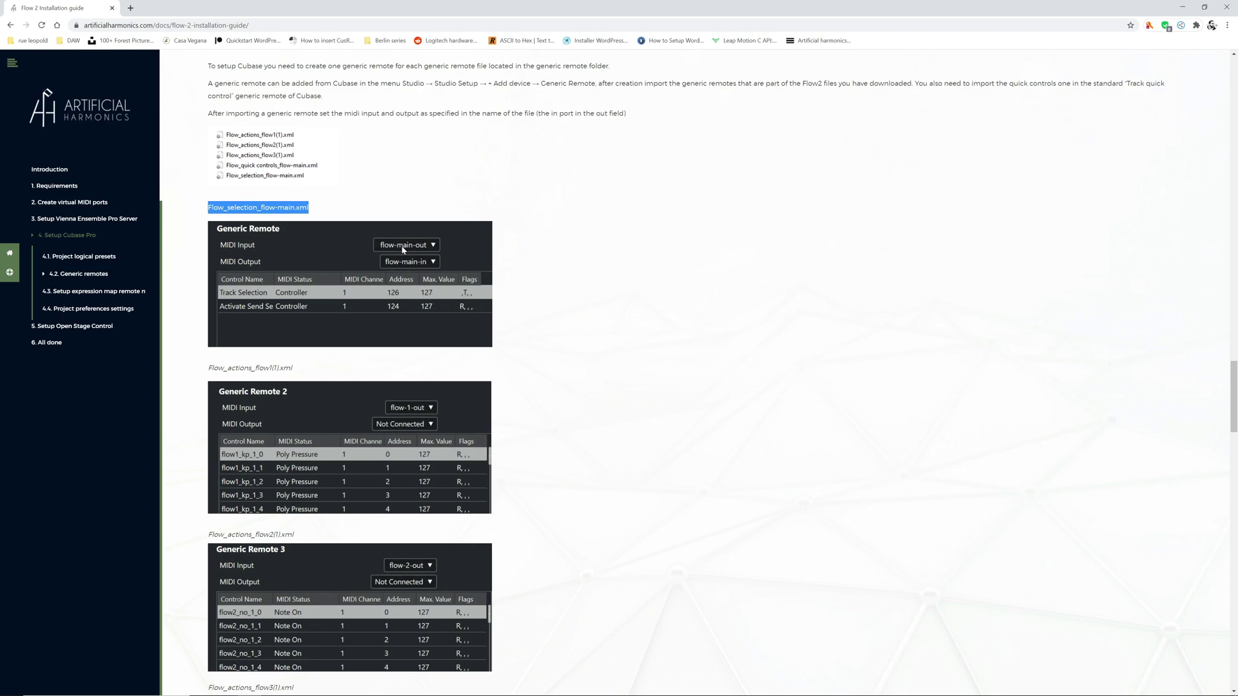
scroll(412, 271, "down", 2)
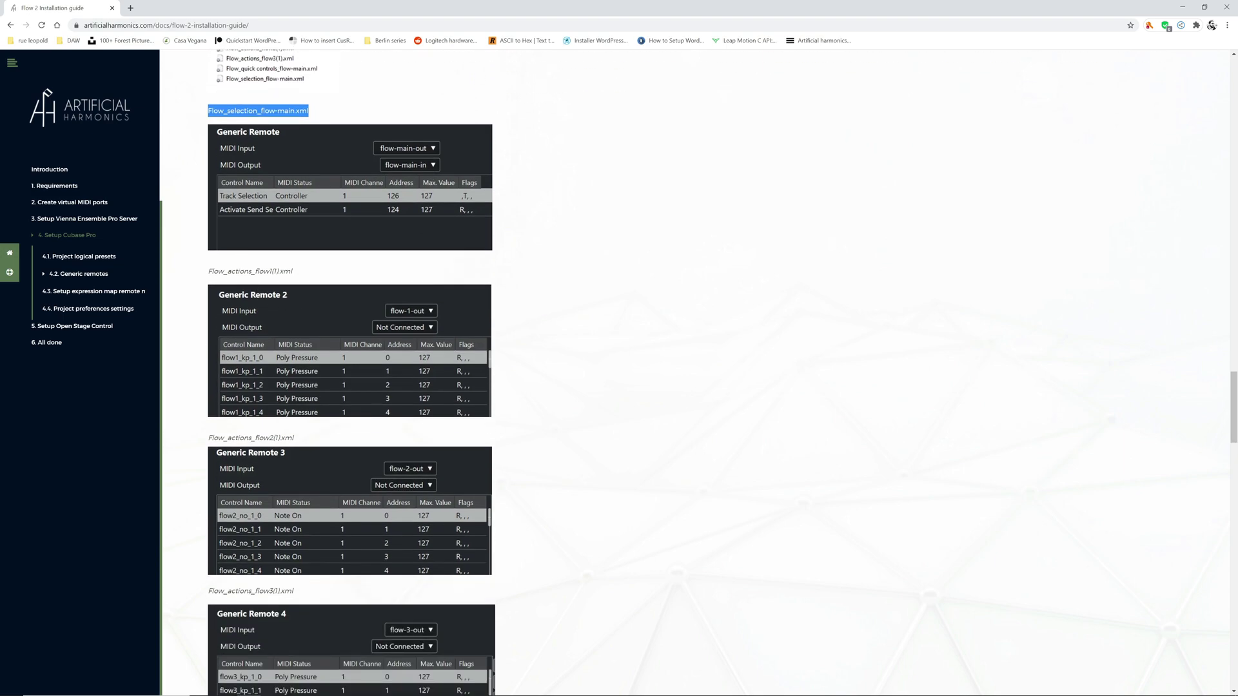
left_click_drag(207, 271, 316, 269)
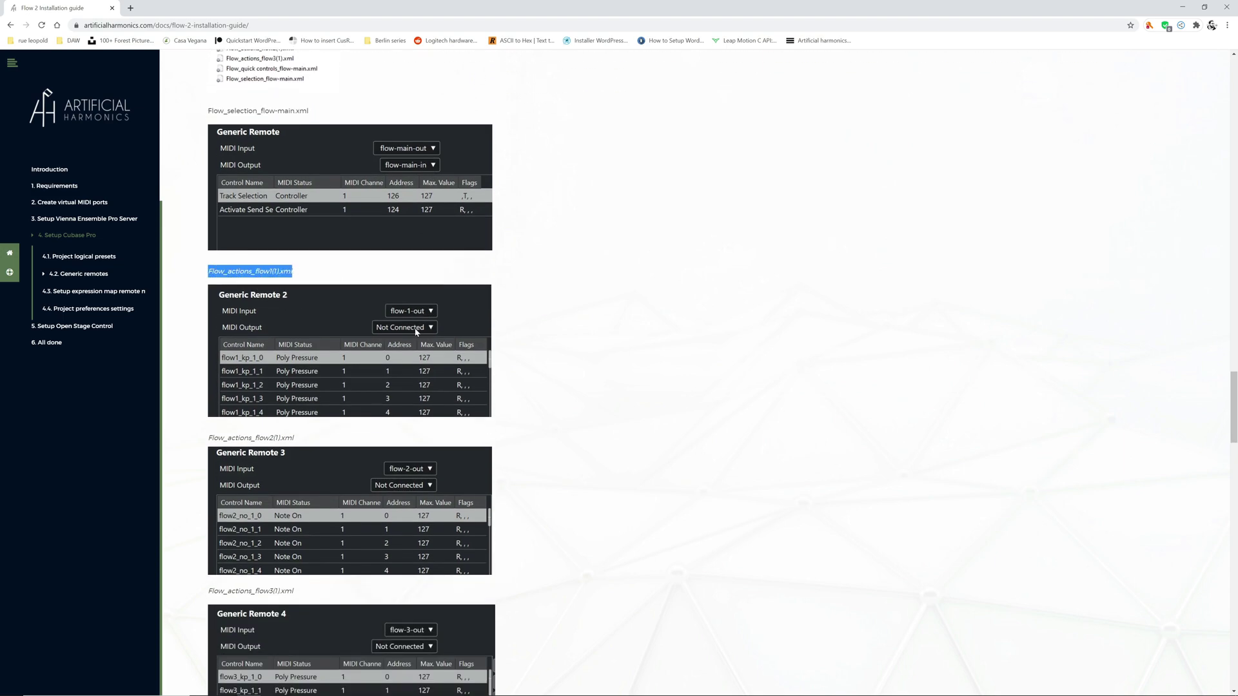
scroll(416, 331, "down", 4)
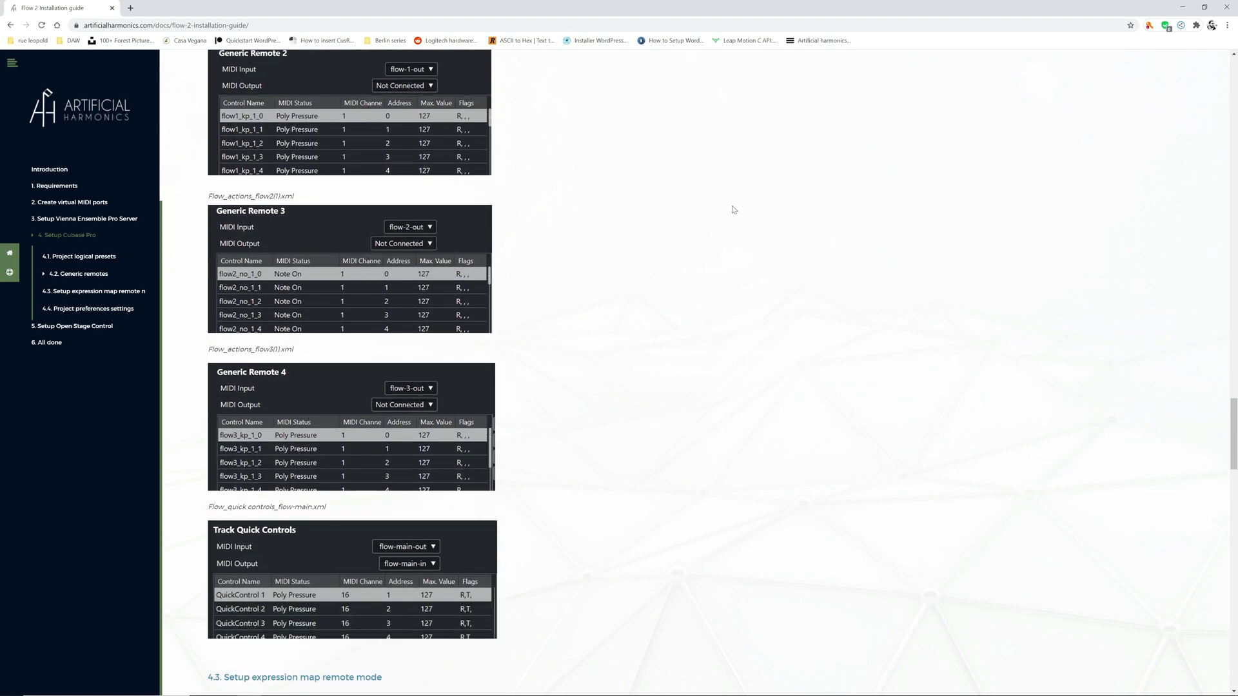
scroll(436, 356, "down", 2)
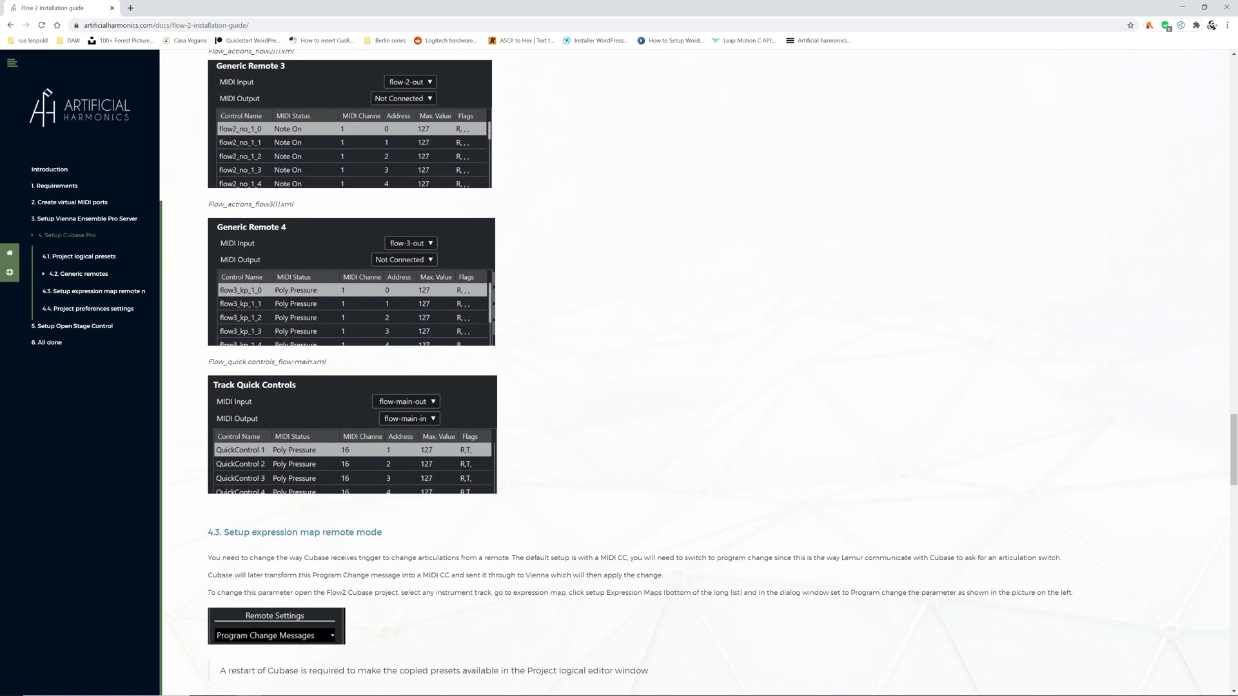
left_click_drag(207, 362, 317, 362)
- Switch to Cubase, import Flow_quick controls_flow-main.xml into Track Quick Controls, and confirm the Studio Setup
left_click(1183, 7)
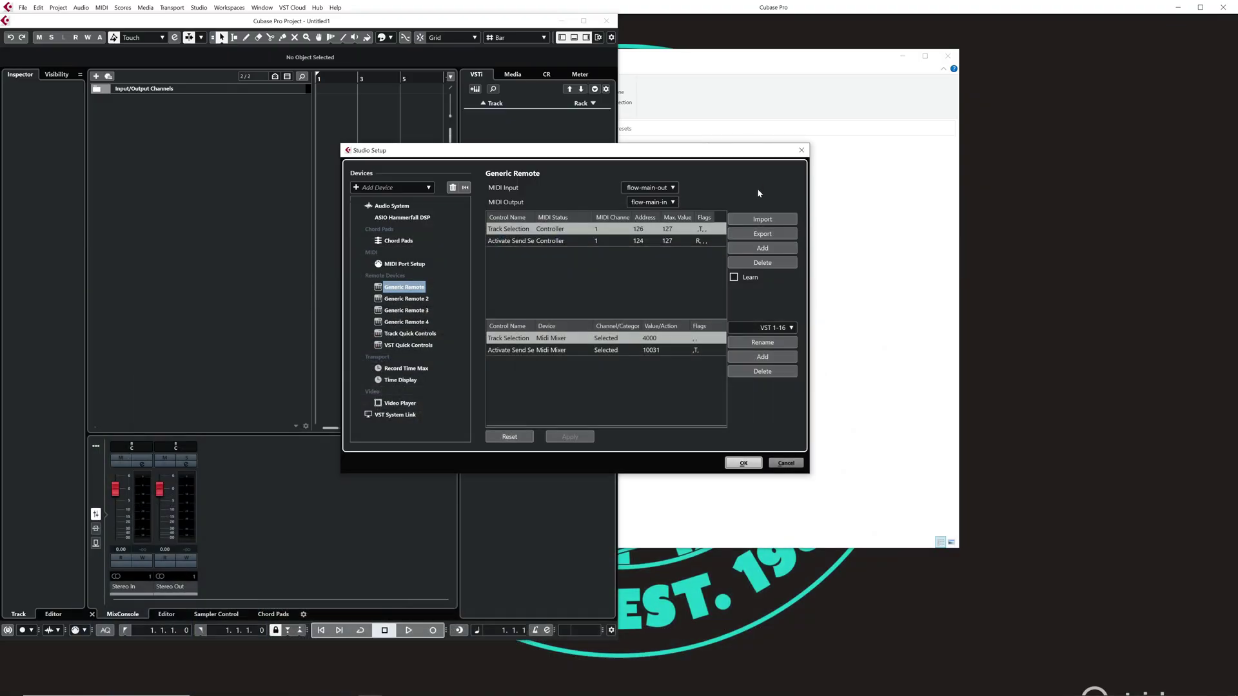
left_click(431, 335)
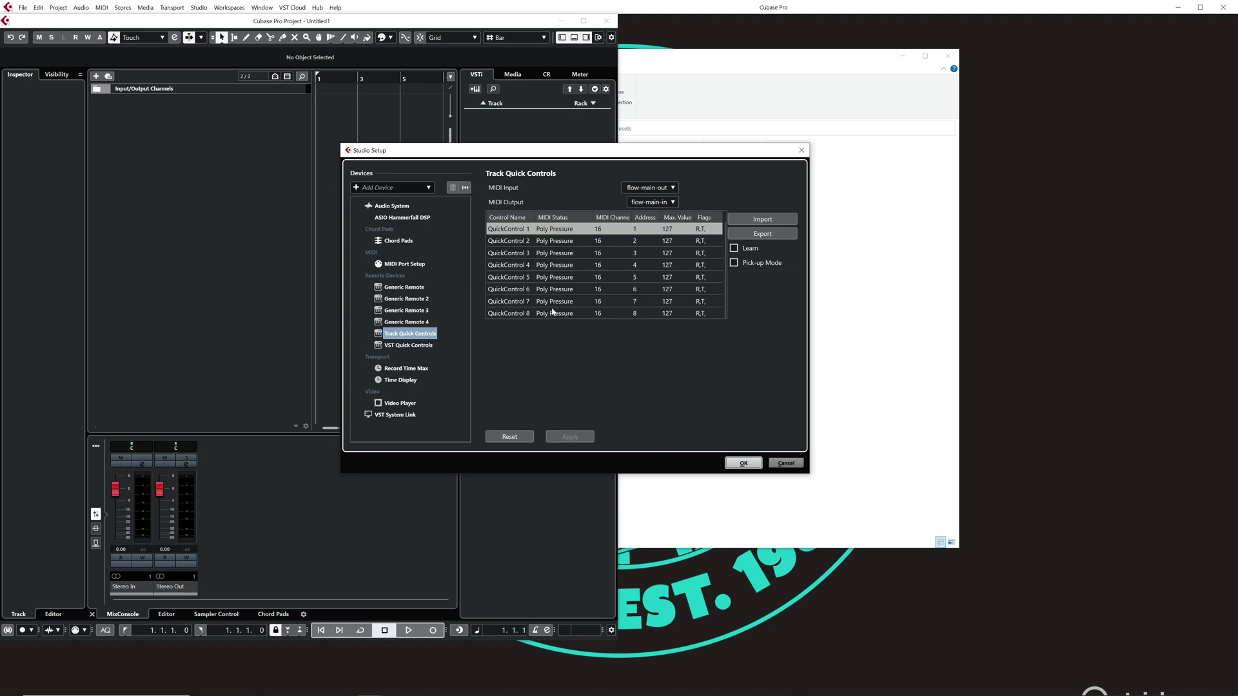
left_click(762, 219)
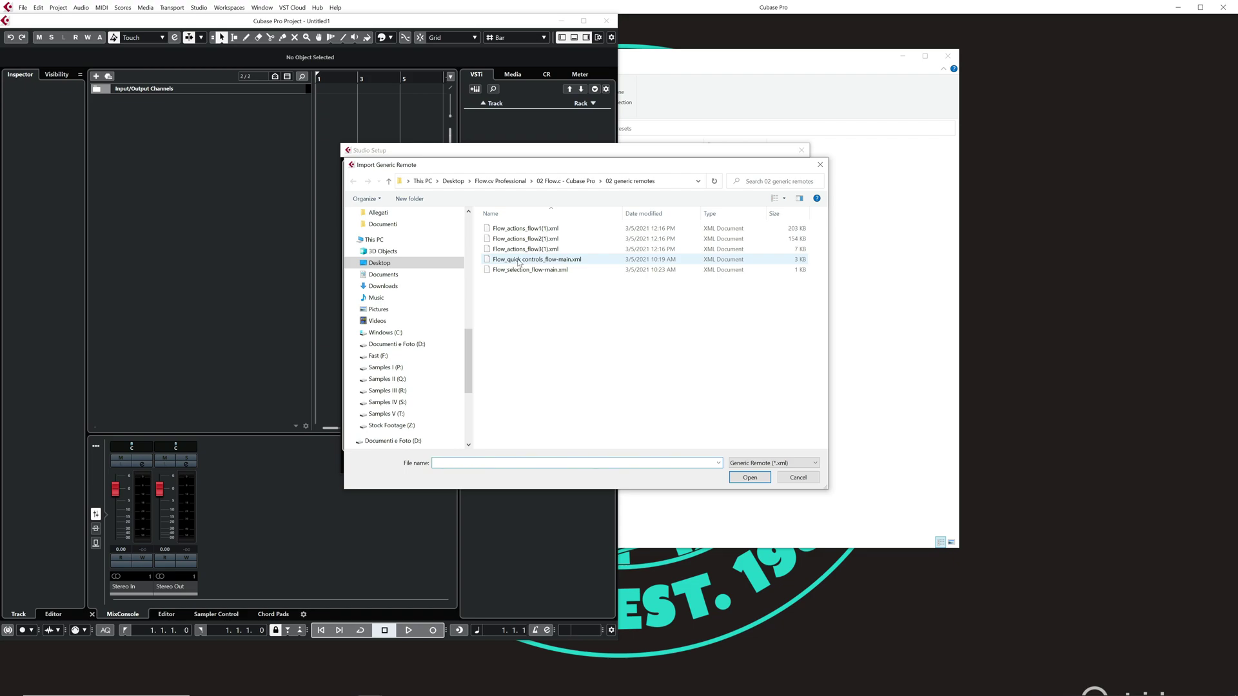
double_click(556, 260)
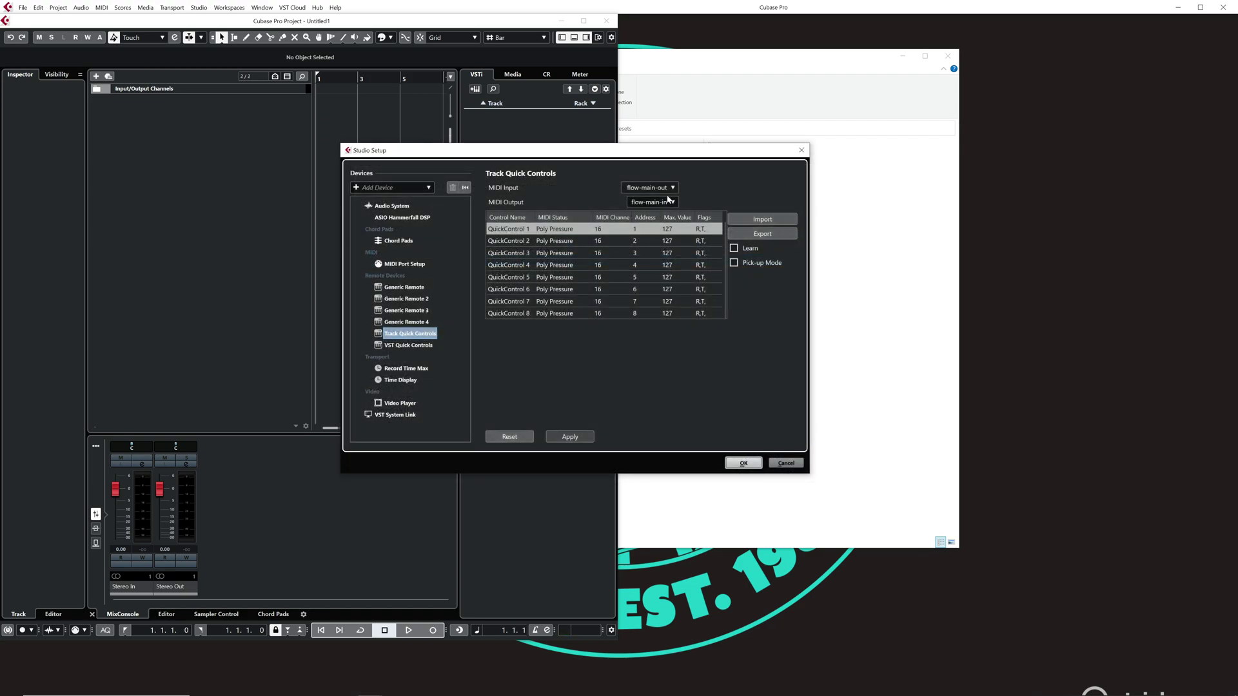
left_click(743, 463)
- Switch to the installation guide in Google Chrome and read section 4.3 on the expression map remote mode
key("alt+Tab")
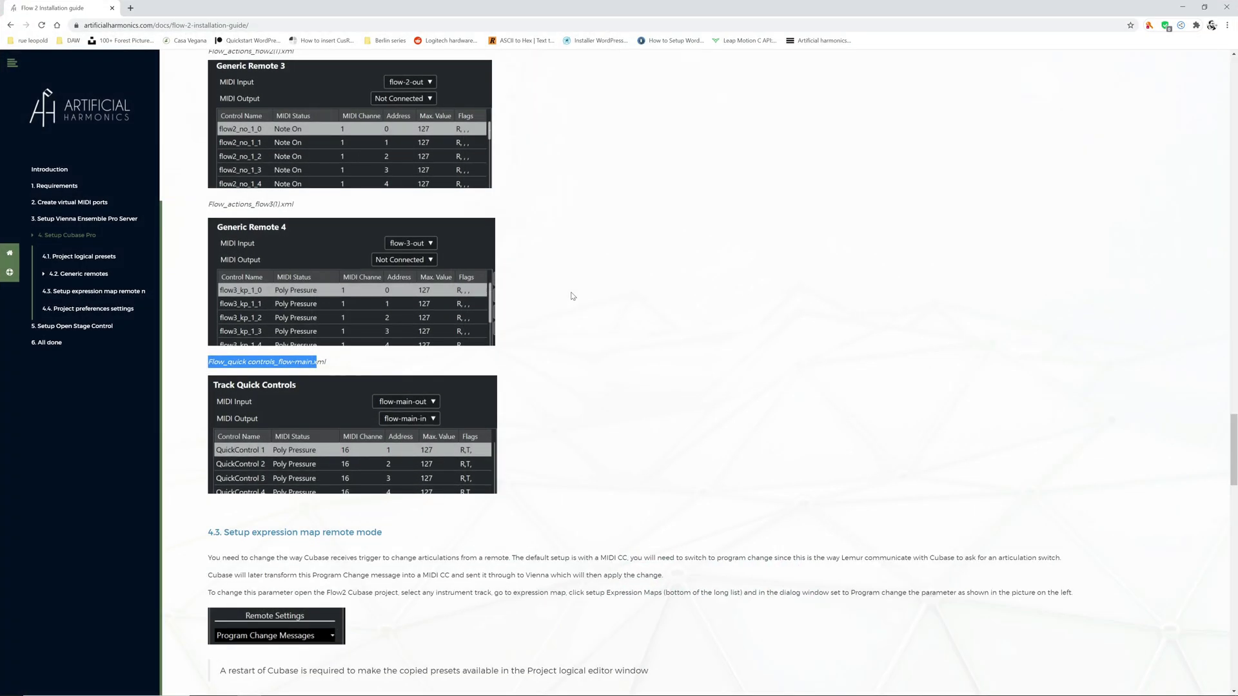
scroll(565, 294, "down", 2)
scroll(564, 294, "down", 2)
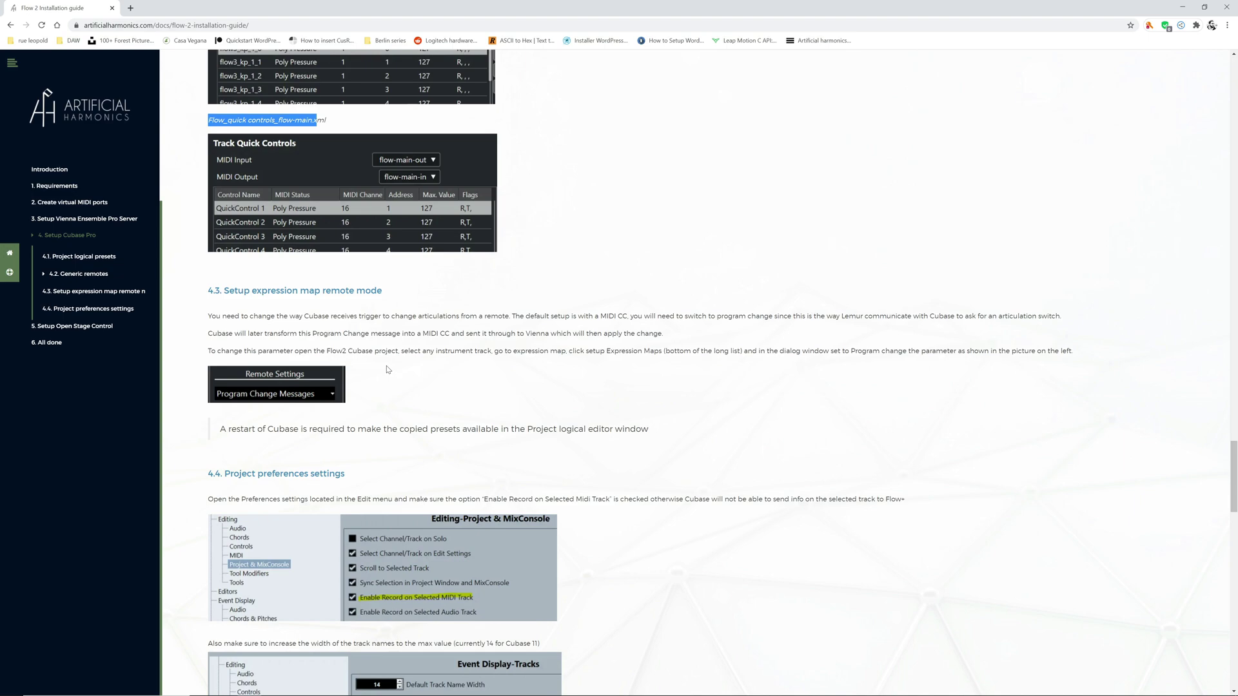
- Switch to Cubase and add a MIDI track to the empty project
key("alt+Tab")
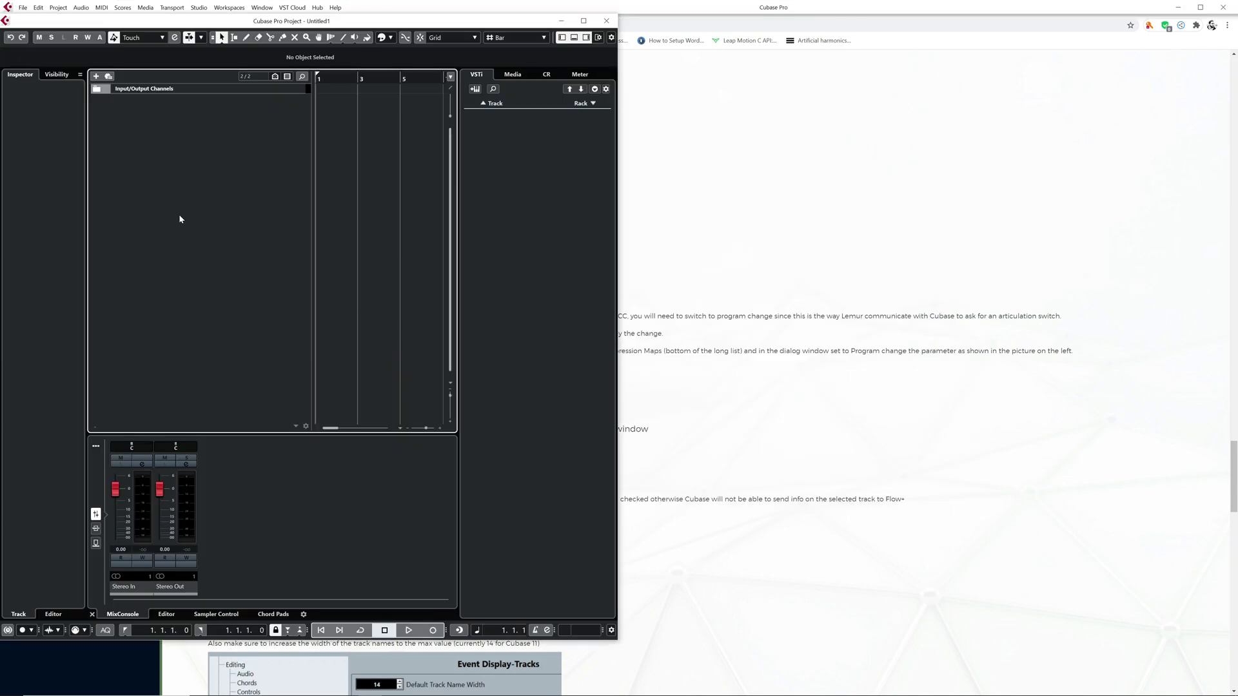
right_click(173, 161)
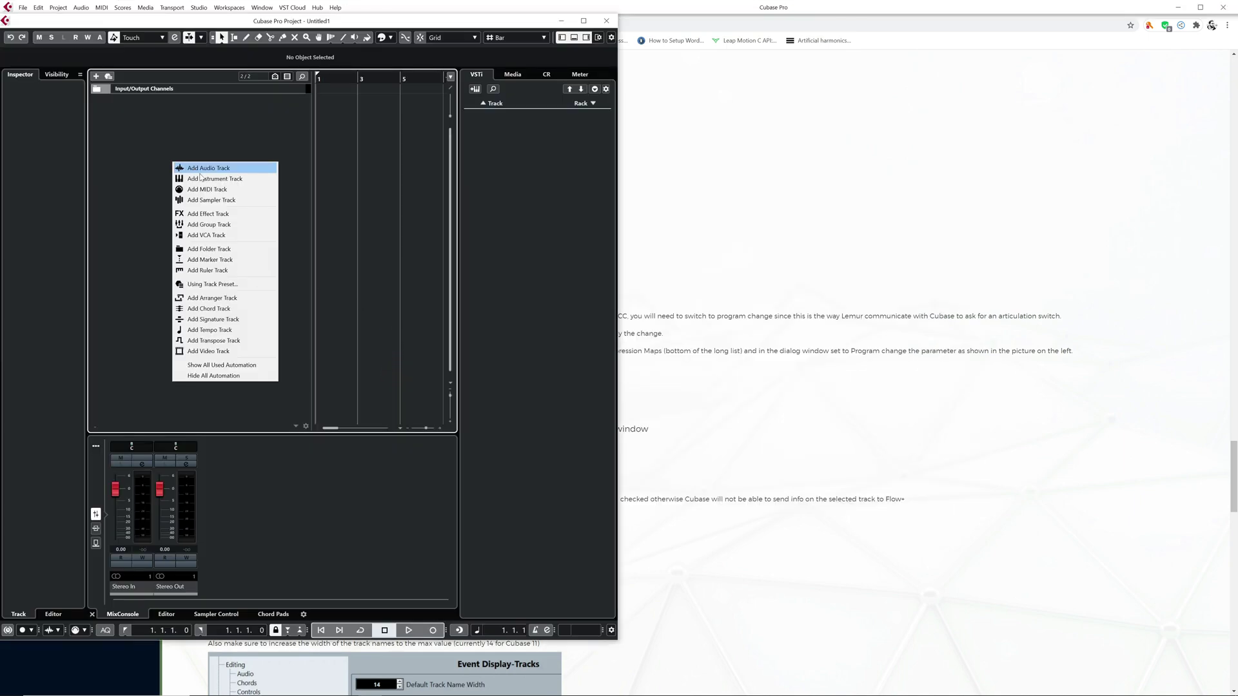
left_click(248, 186)
left_click(648, 395)
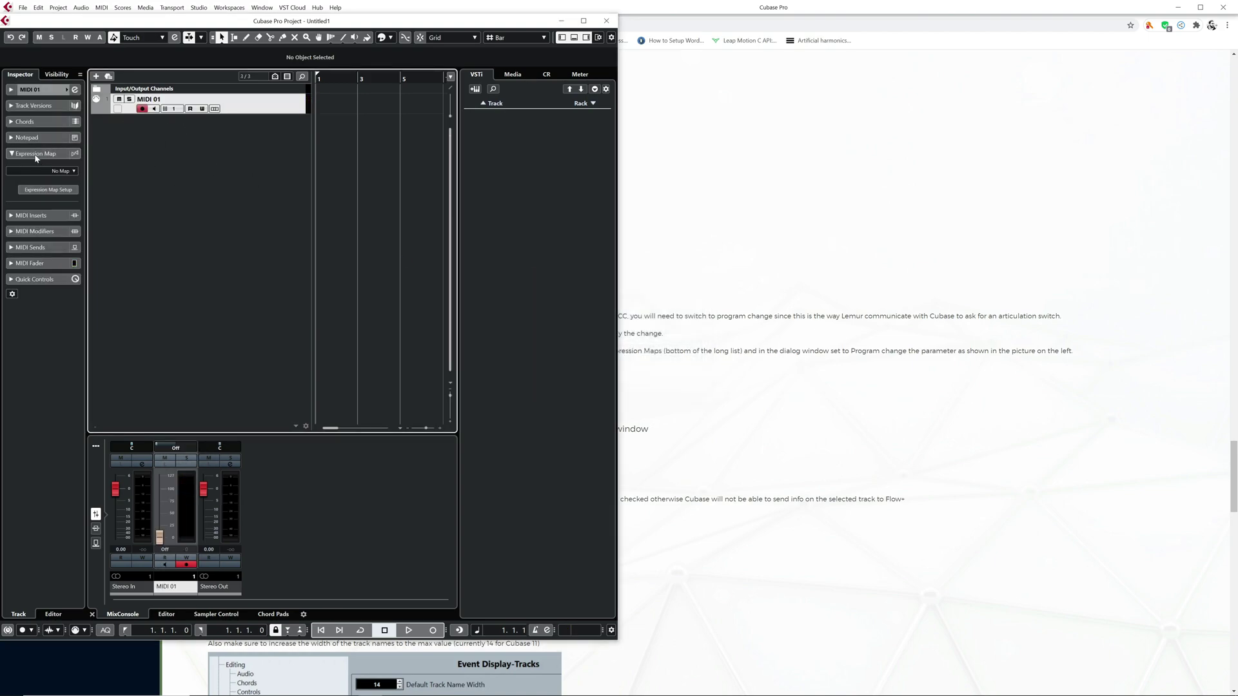
- Check the Remote Settings options in the new track's Expression Map Setup, keeping Program Change Messages, and close the setup
left_click(37, 189)
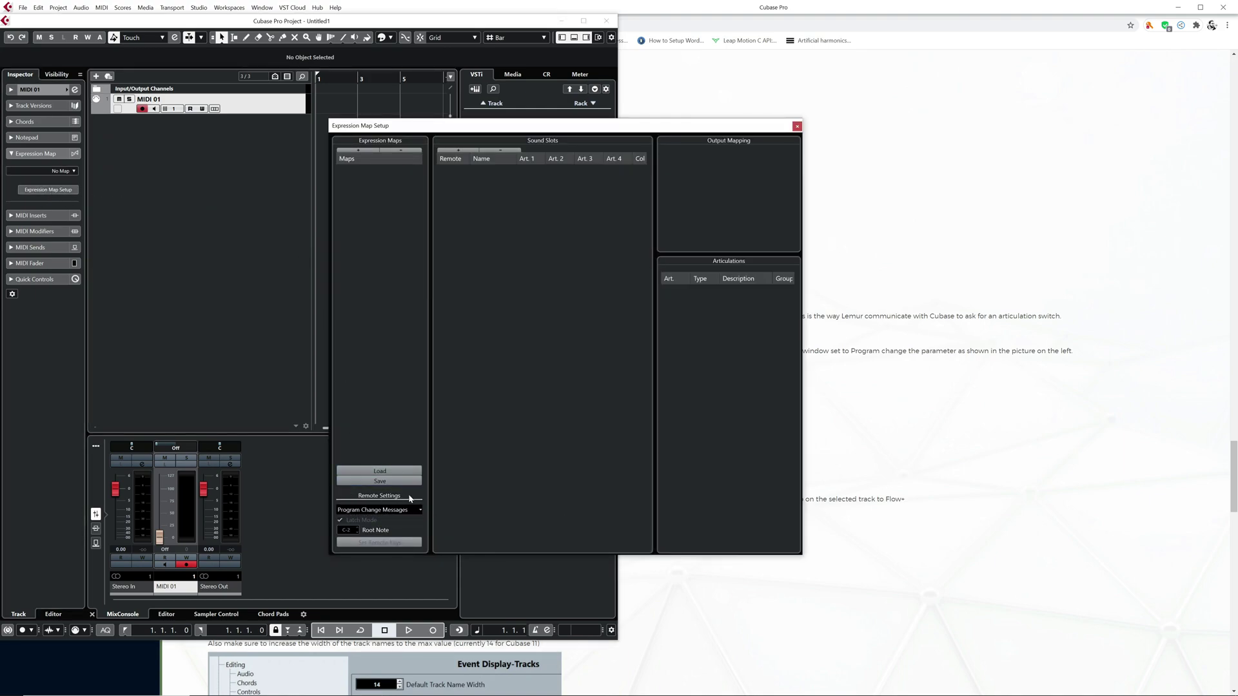
left_click(419, 513)
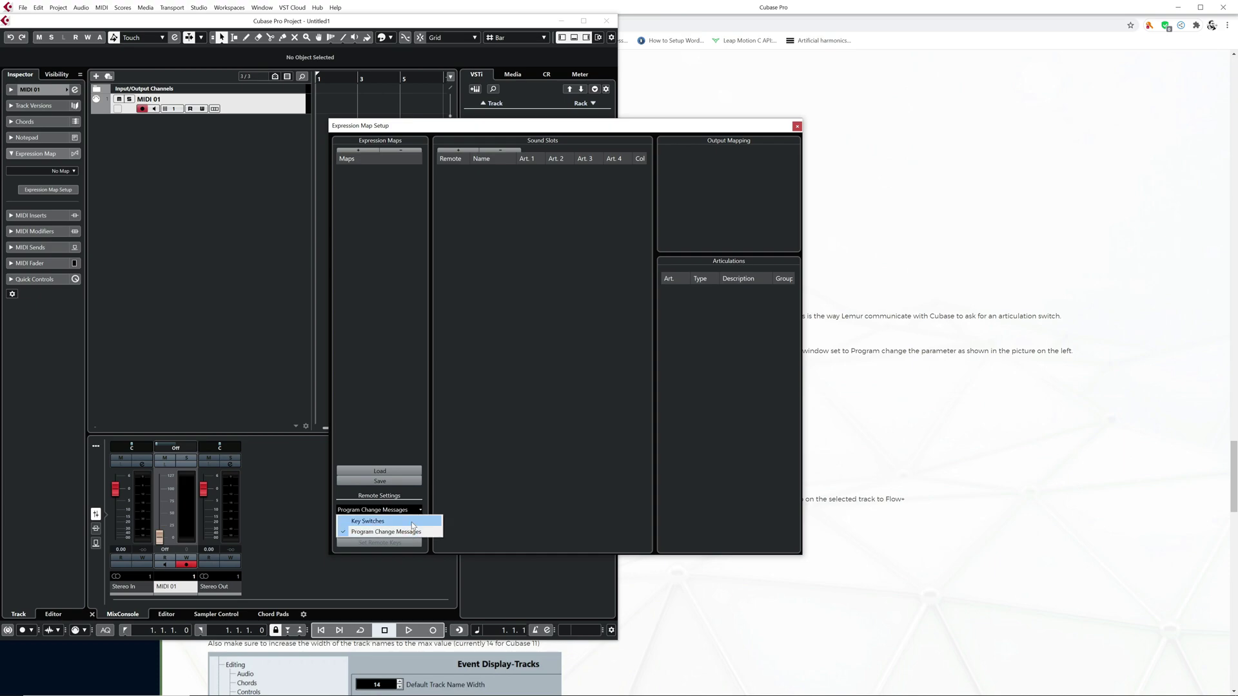
left_click(422, 509)
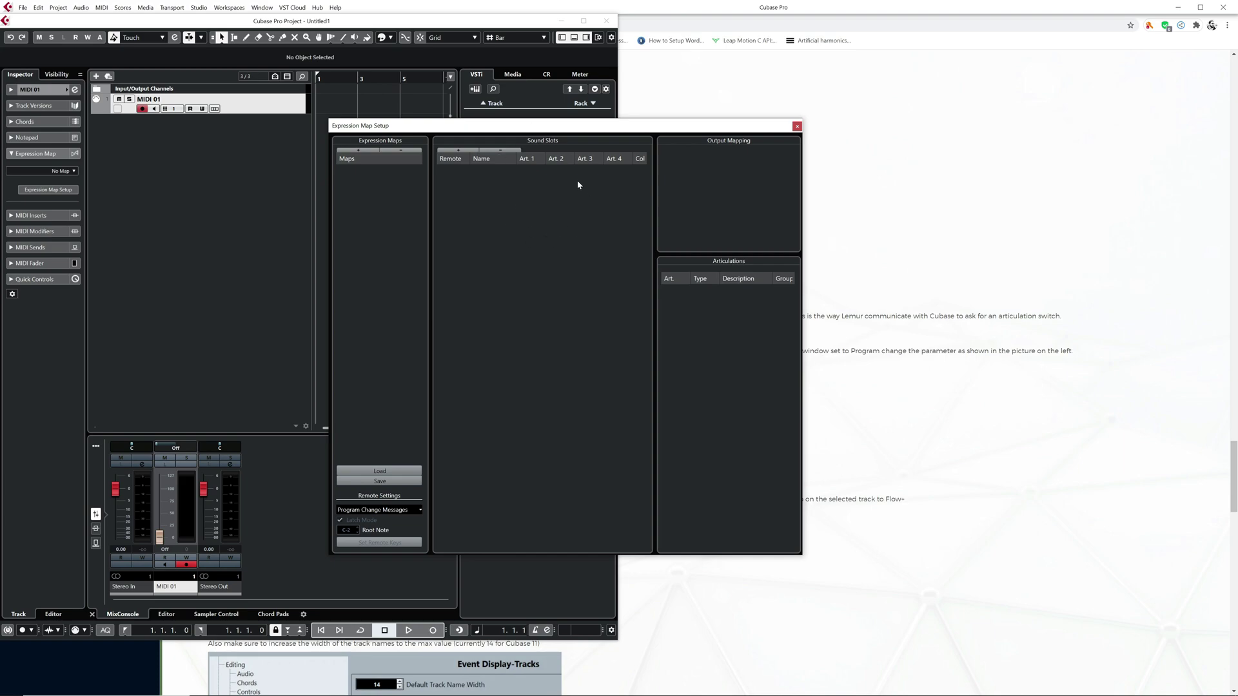
left_click(797, 127)
- Switch to the installation guide in Google Chrome and read section 4.4 on project preferences settings
key("alt+Tab")
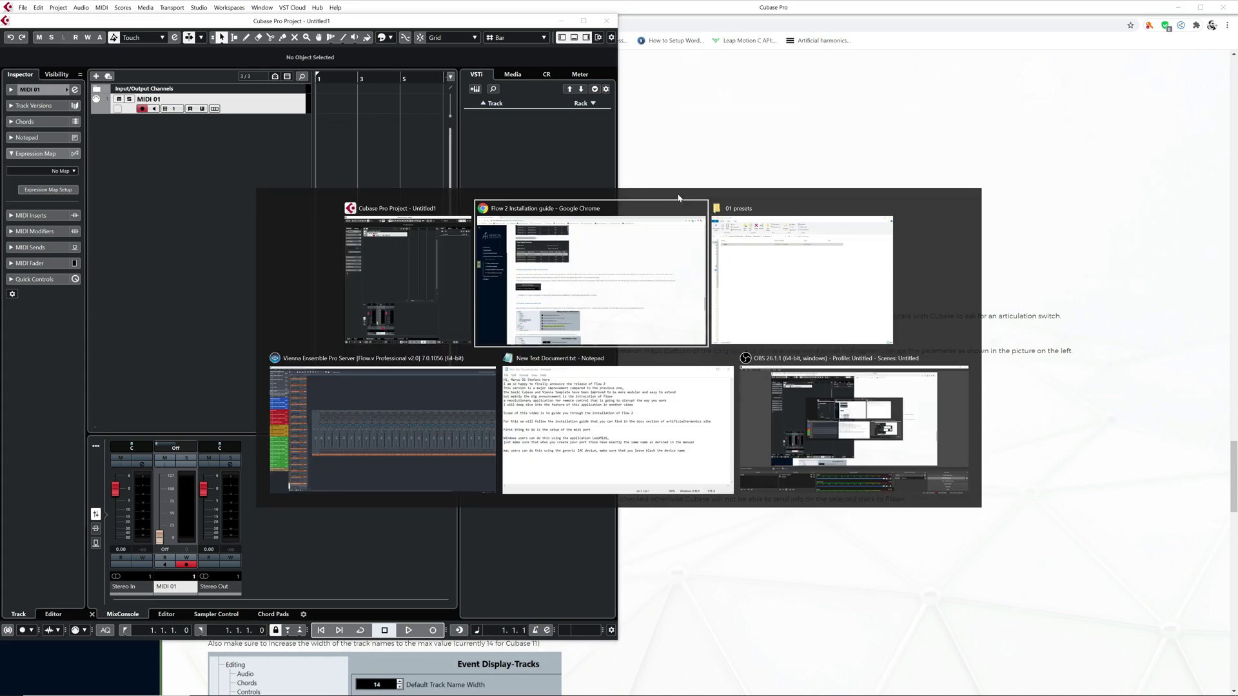
scroll(680, 195, "down", 1)
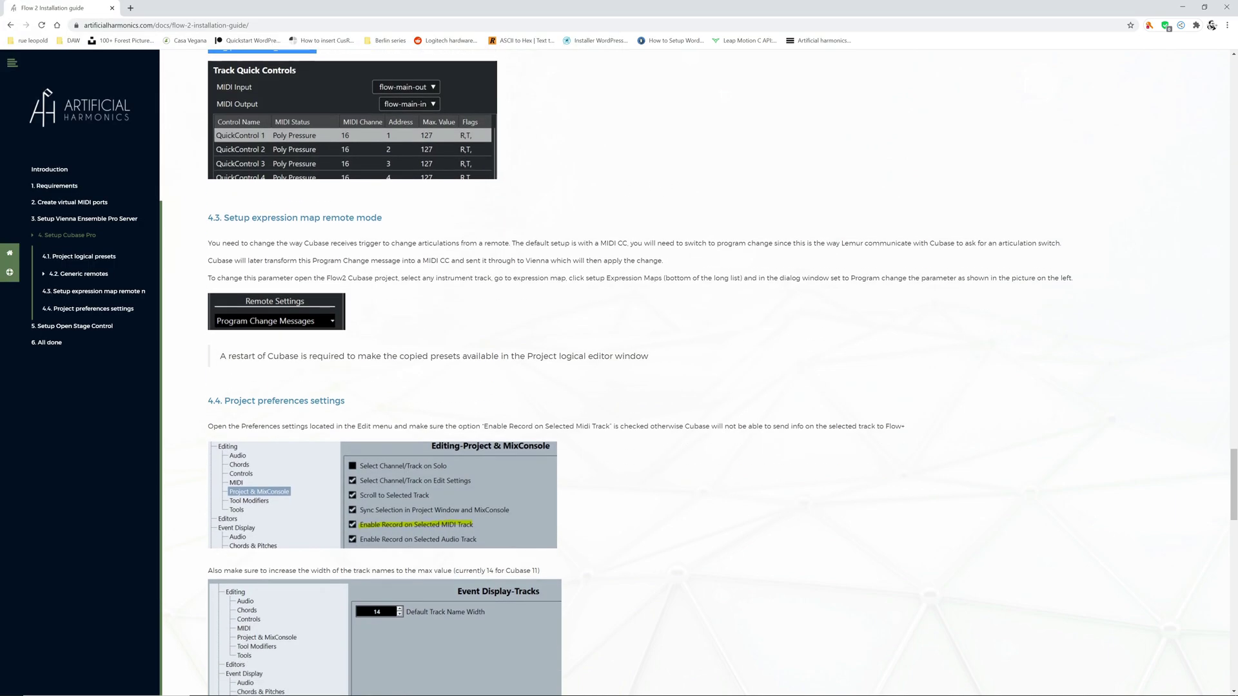
scroll(215, 265, "down", 2)
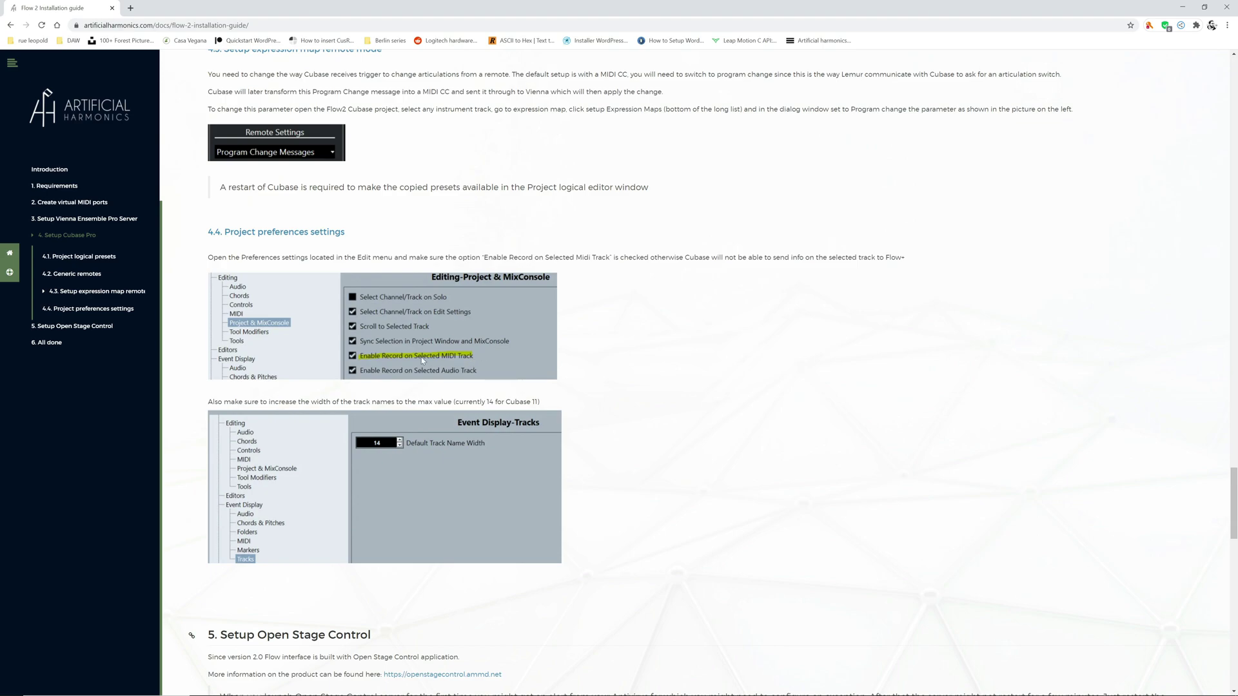
- Switch to Cubase, open Preferences, and check Enable Record on Selected MIDI Track under Editing-Project & MixConsole
key("alt+Tab")
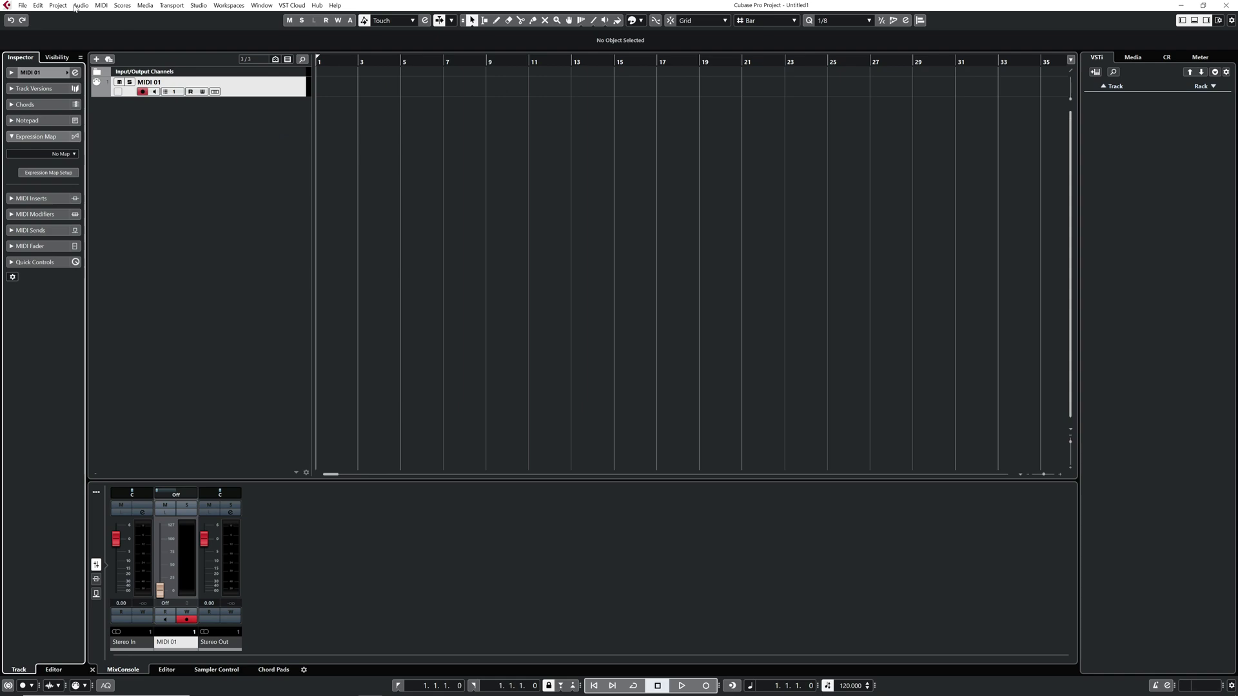
left_click(56, 7)
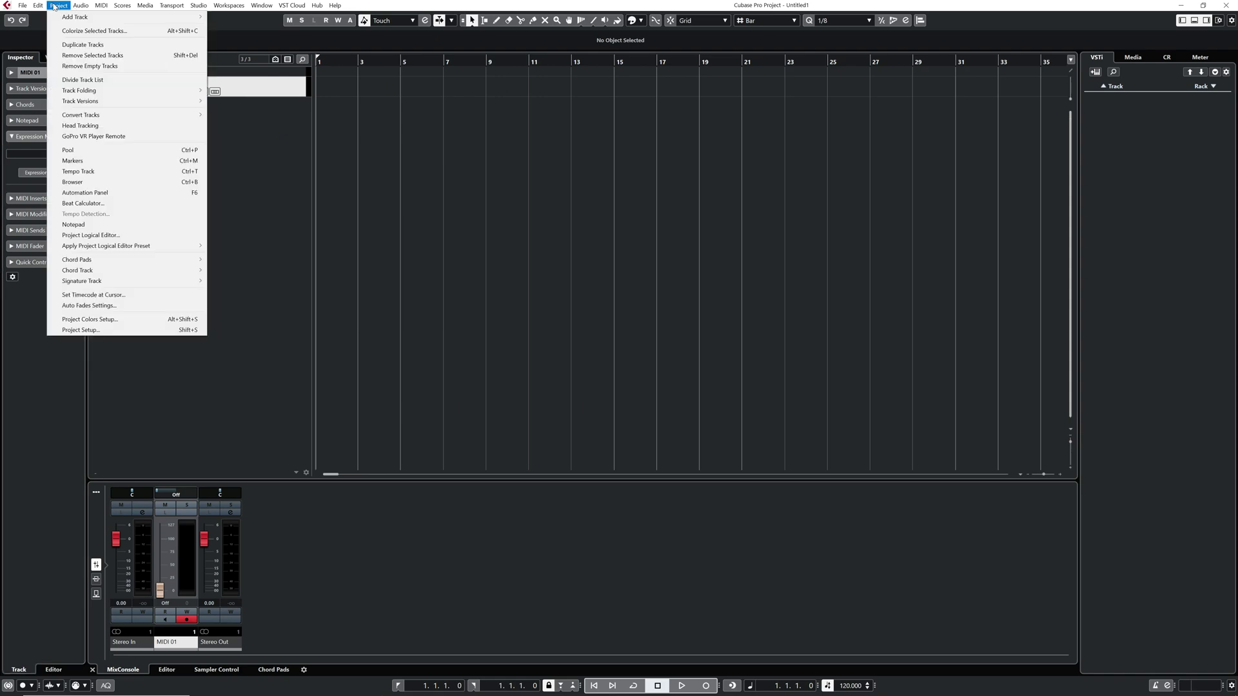
mouse_move(38, 8)
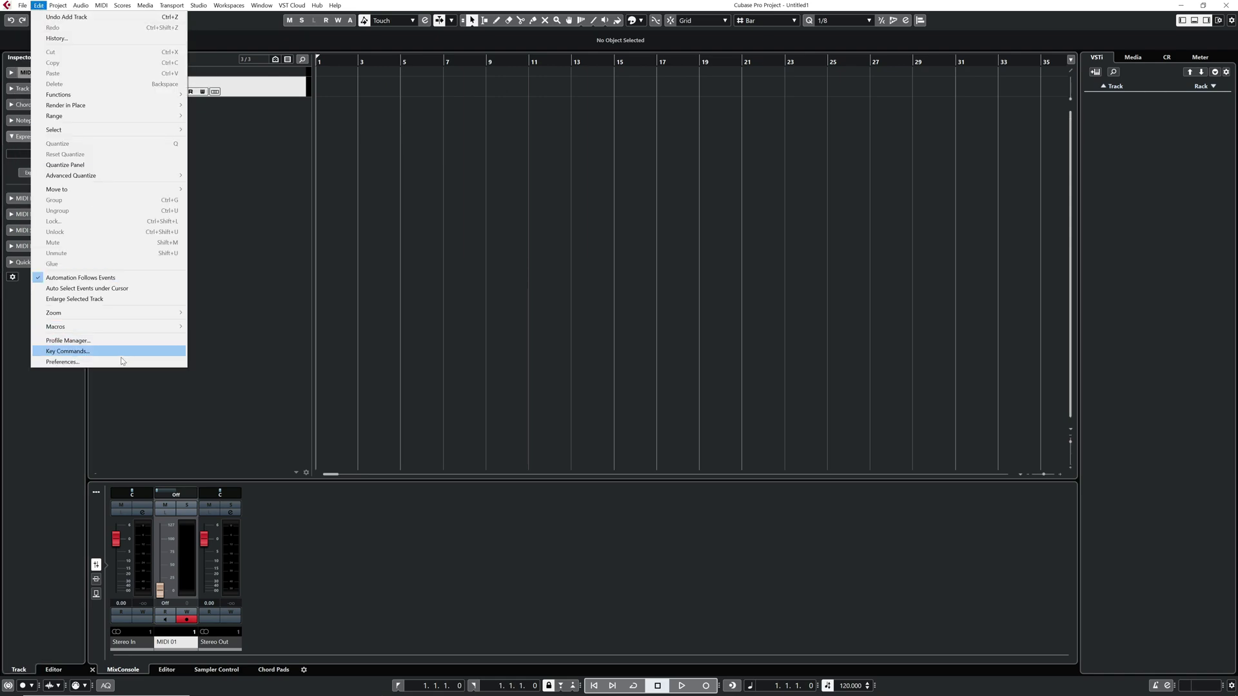
left_click(120, 362)
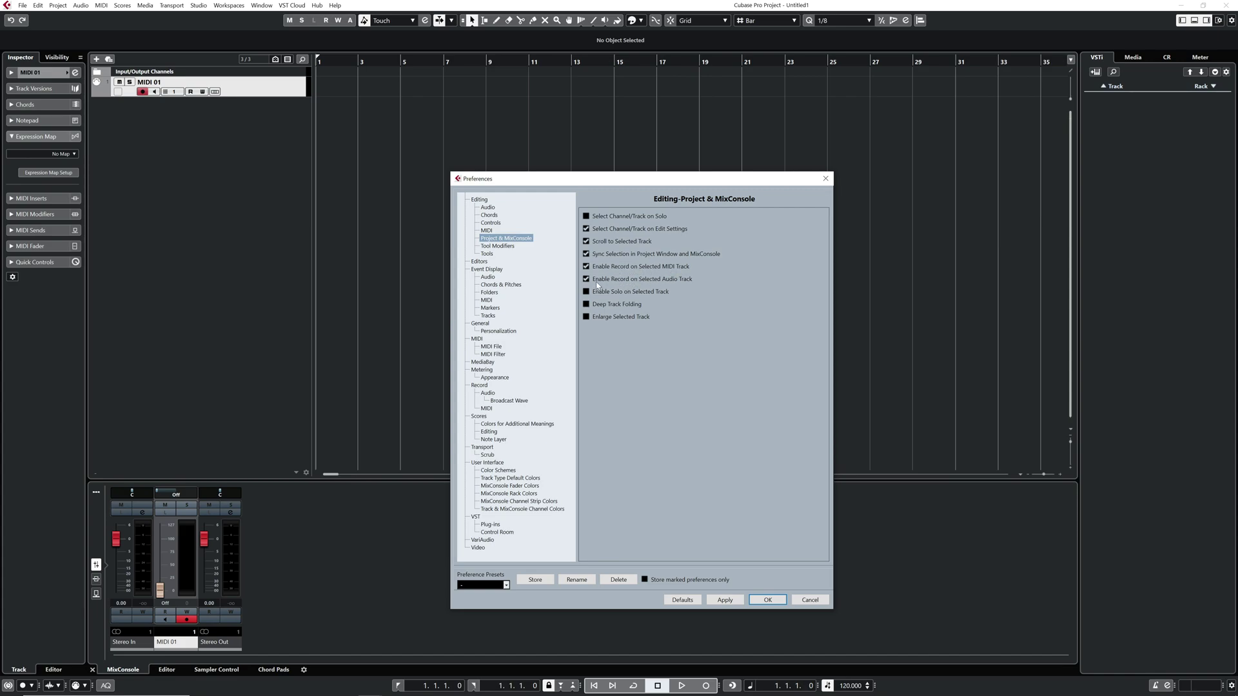
- Switch to the guide in Google Chrome and view its track name width setting under Event Display-Tracks
key("alt+Tab")
key("alt+Tab")
key("alt+Tab")
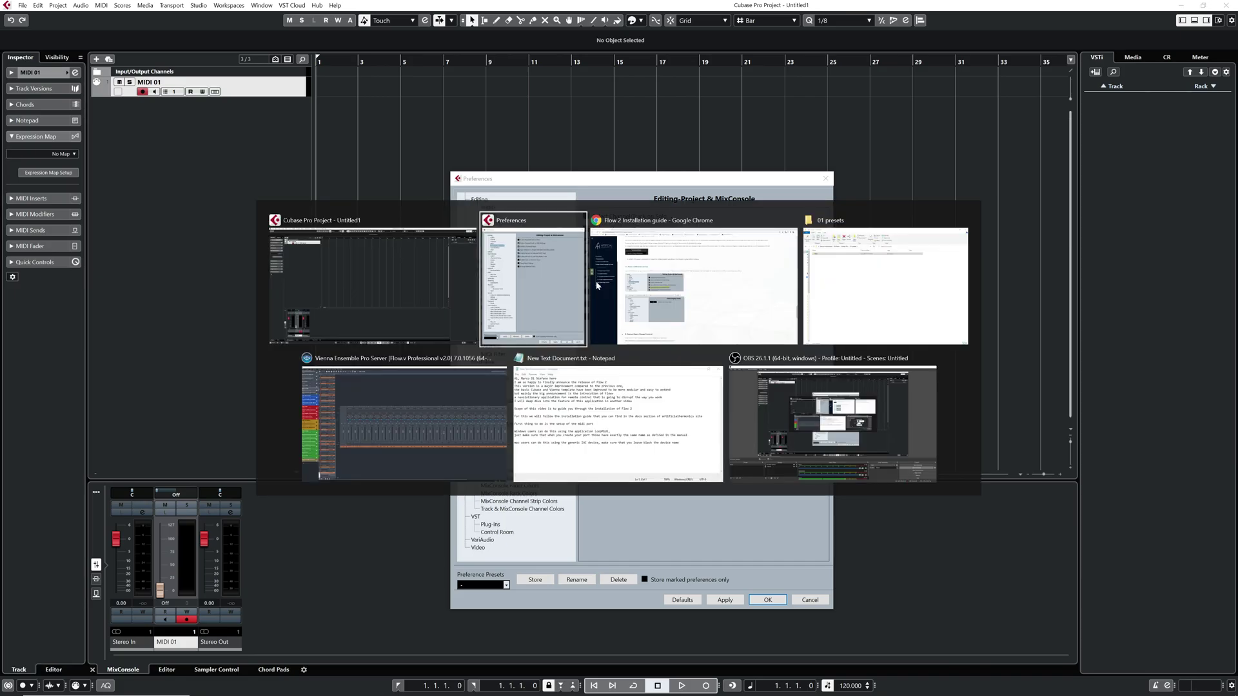
scroll(516, 326, "down", 2)
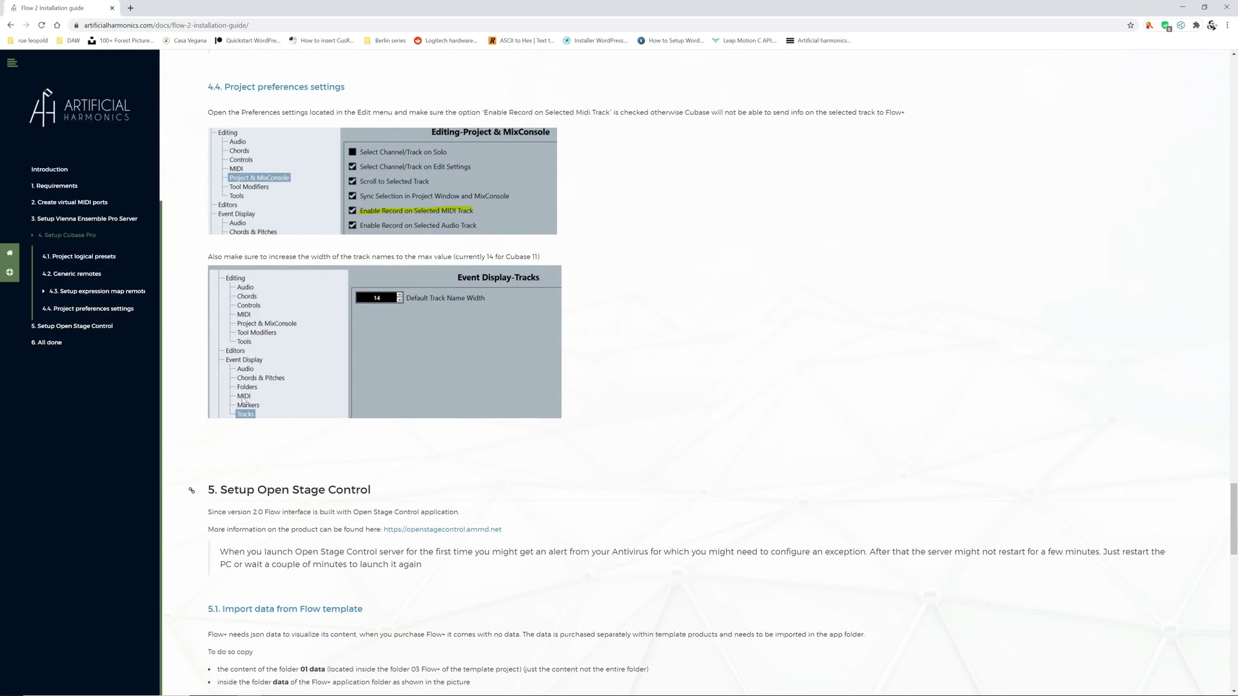
- Switch to Cubase's Preferences, check the Default Track Name Width under Event Display-Tracks, and close Preferences
key("alt+Tab")
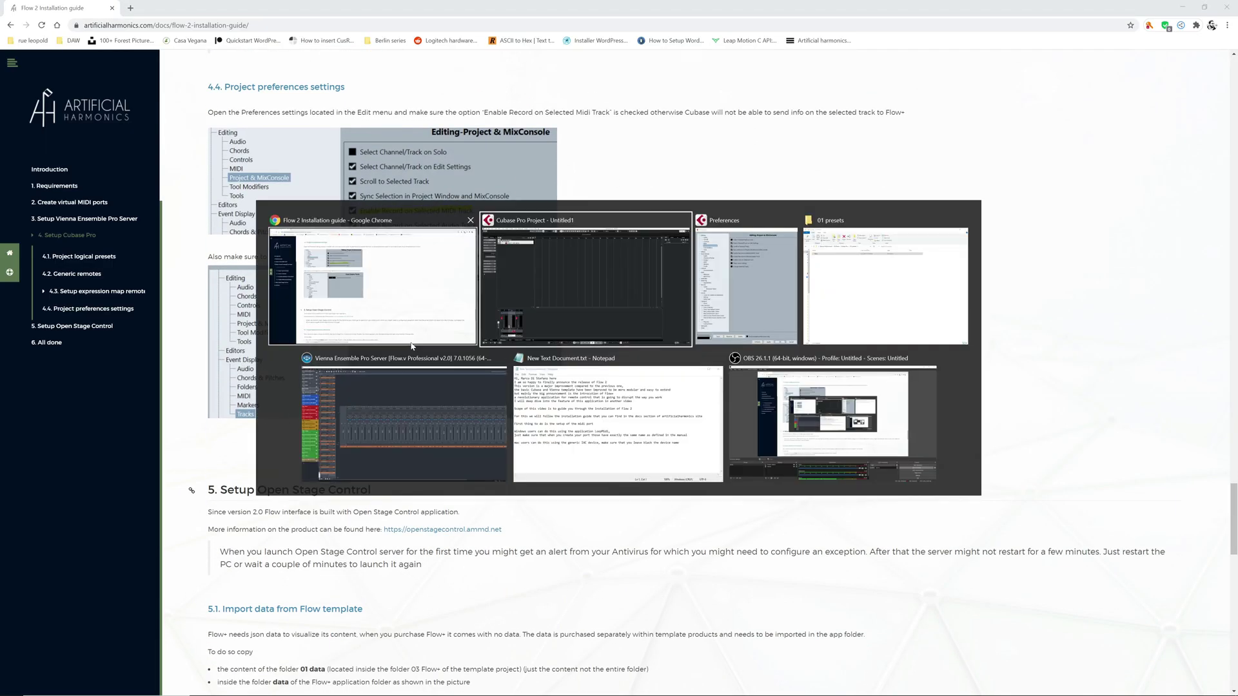
key("alt+Tab")
key("alt+Tab")
key("alt+Tab")
key("alt+Tab")
key("alt+Tab")
key("alt+Tab")
key("alt+Tab")
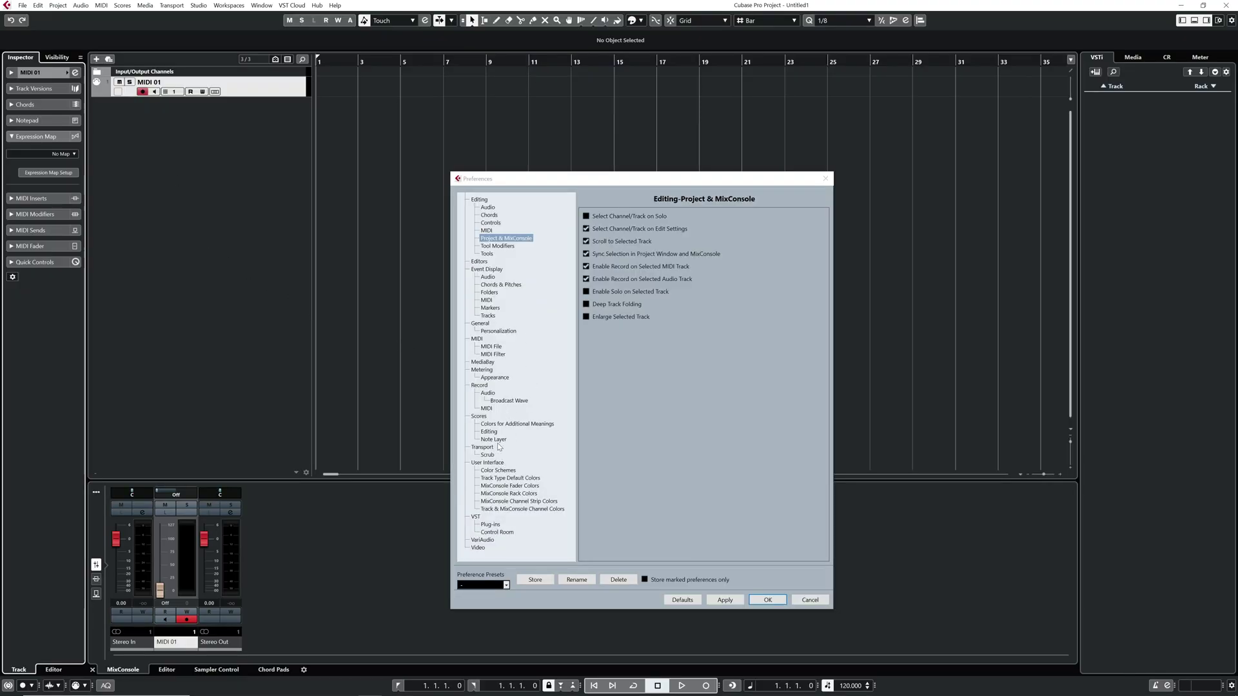
left_click(488, 316)
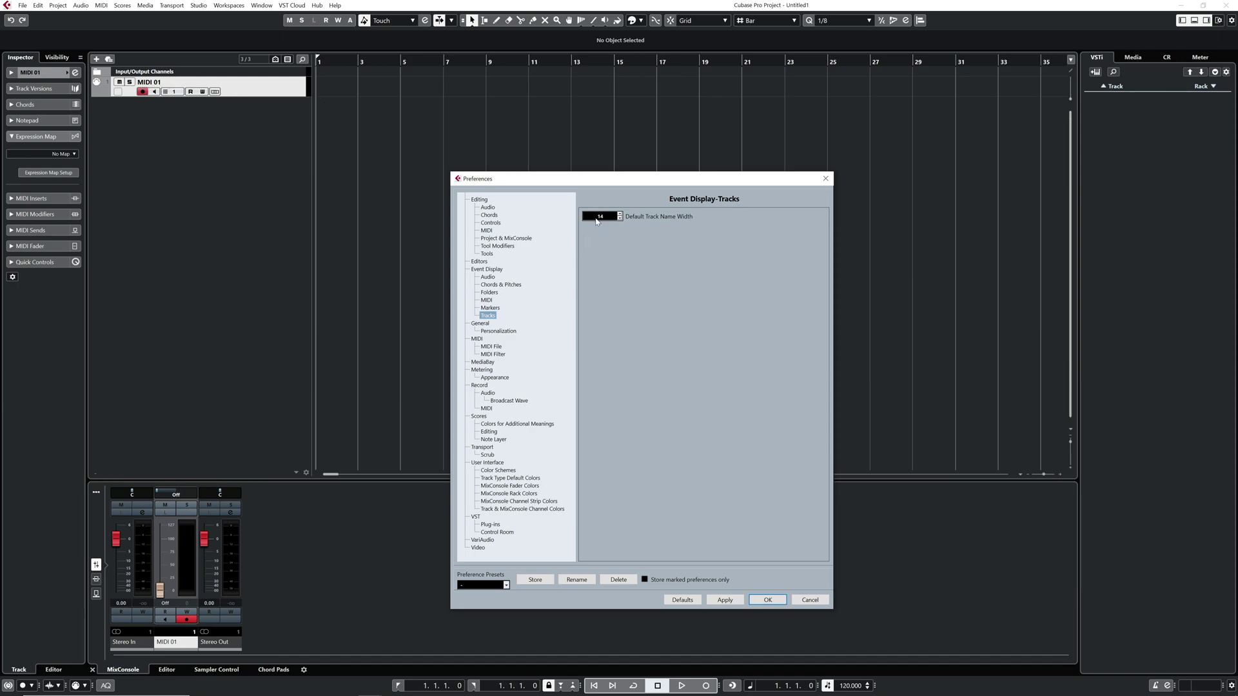
left_click(826, 178)
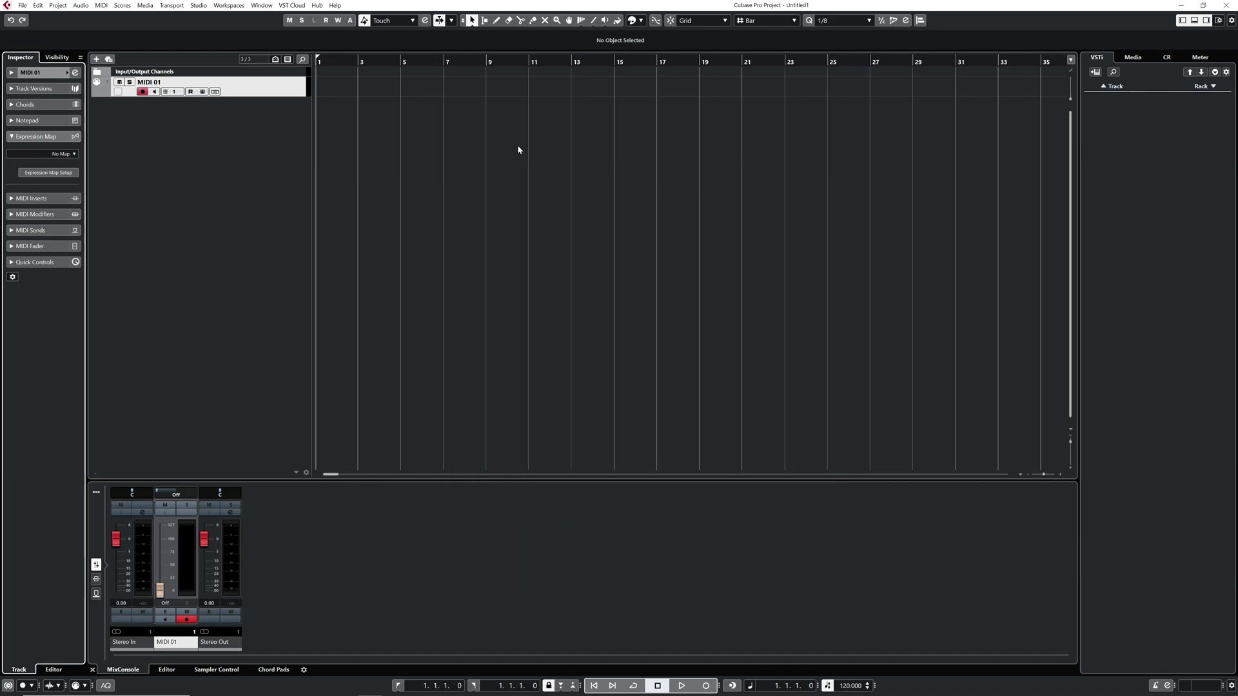
- Close the Cubase project without saving it and minimize the browser to get to the desktop
left_click(23, 5)
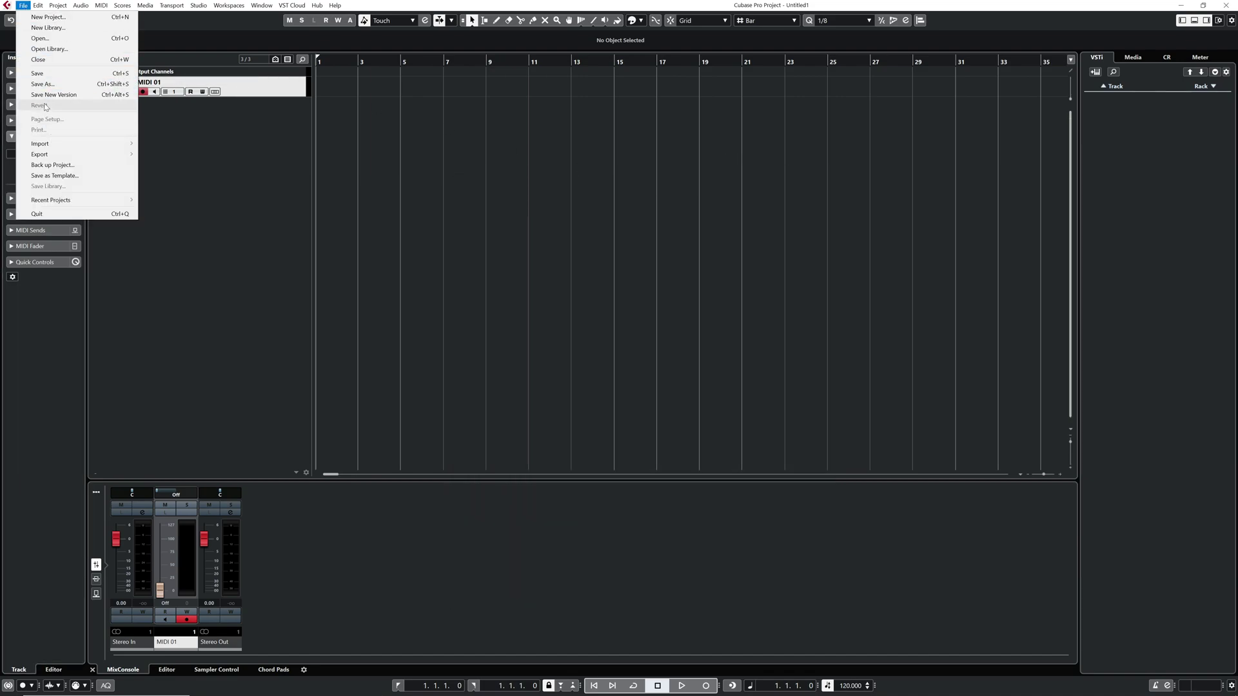
left_click(39, 59)
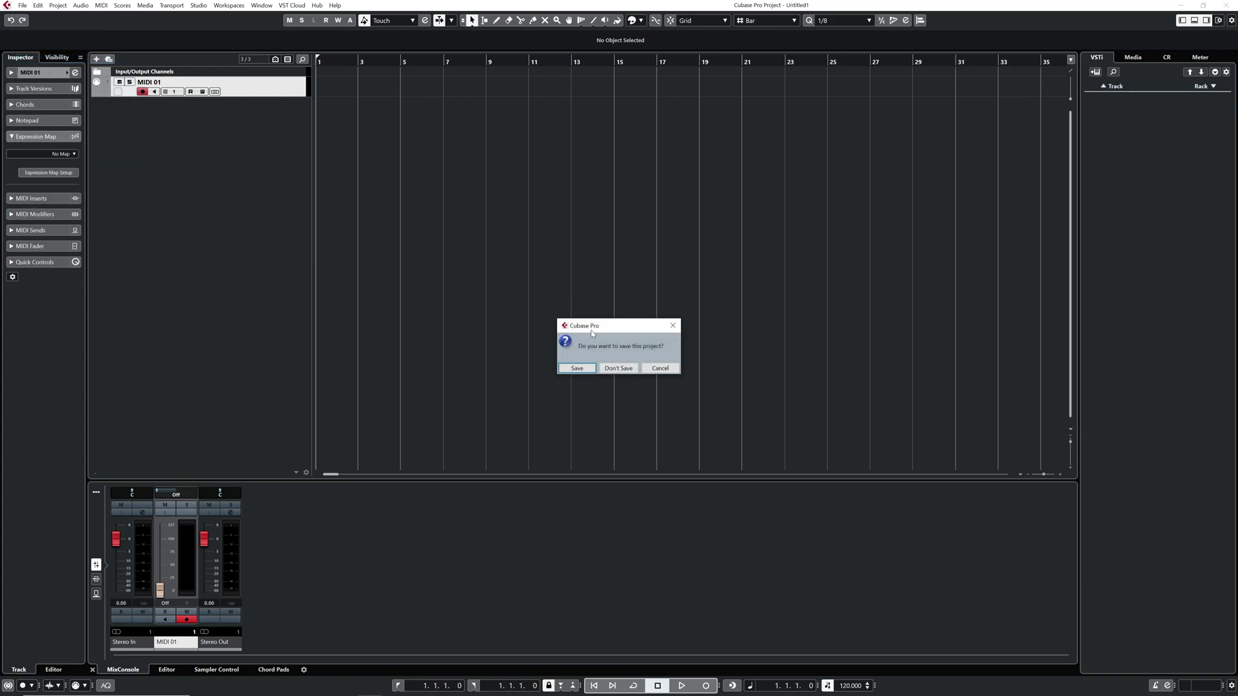
left_click(605, 368)
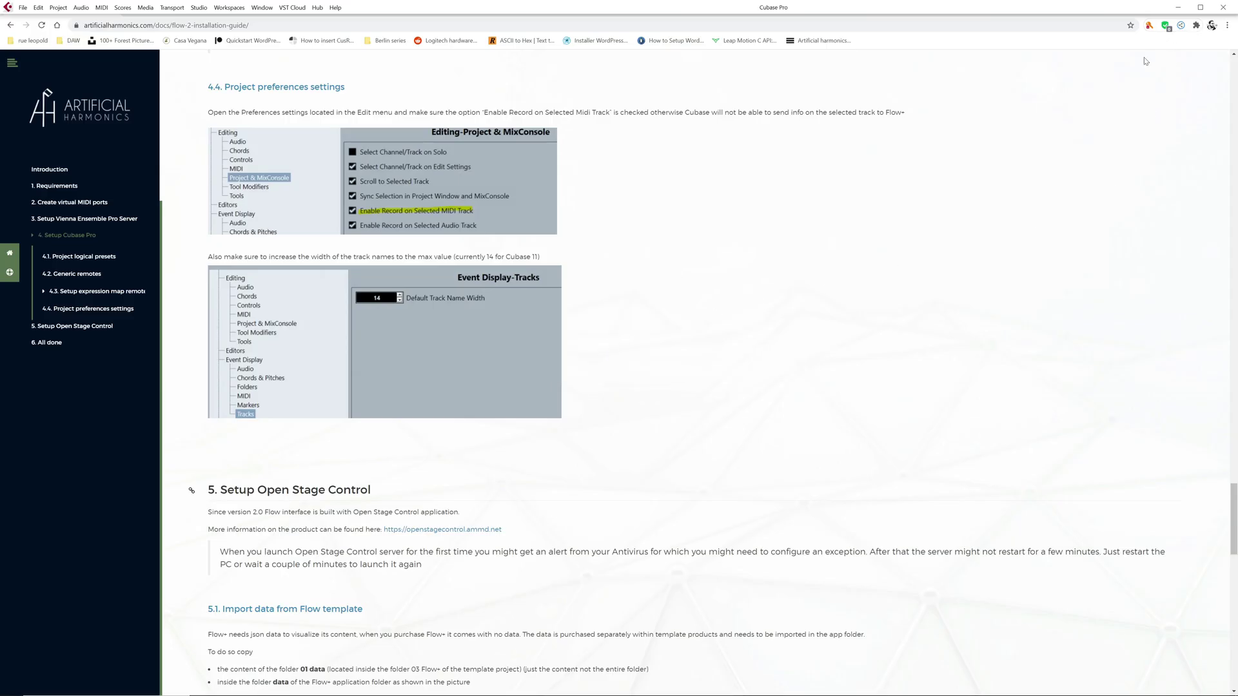
triple_click(554, 112)
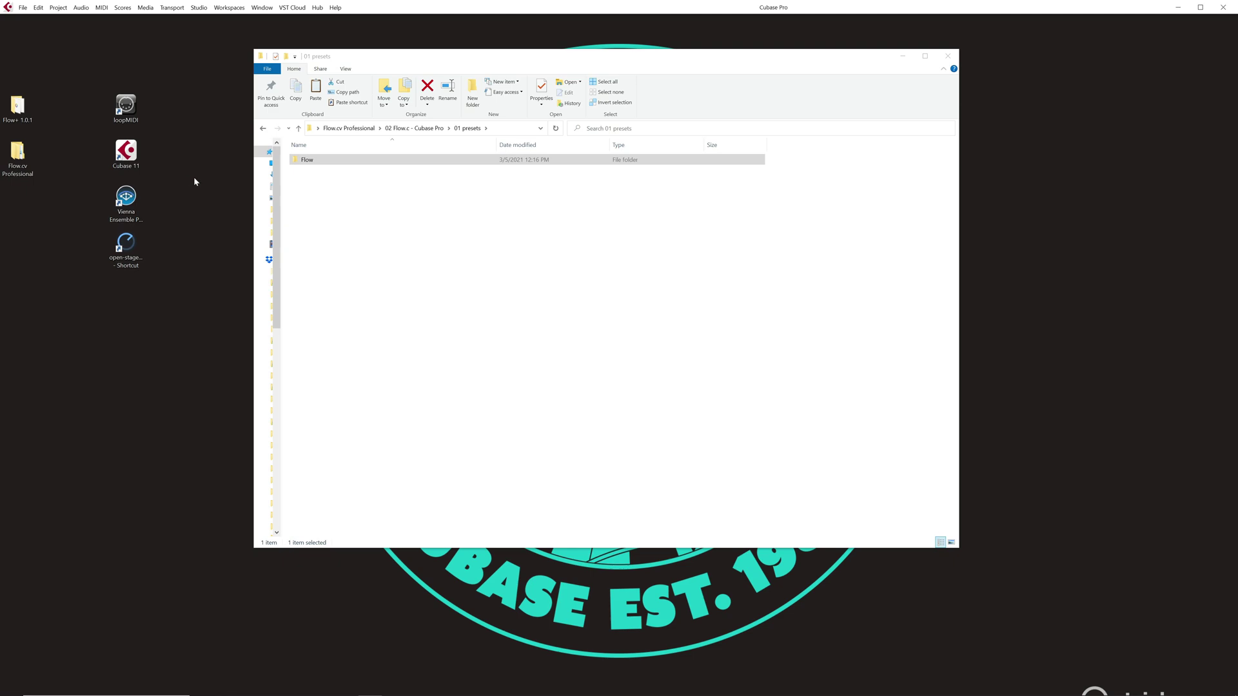
- Open Flow.c Professional v2.0.cpr from the 02 Flow.c - Cubase Pro folder in Cubase, using the new project working directory
left_click(411, 129)
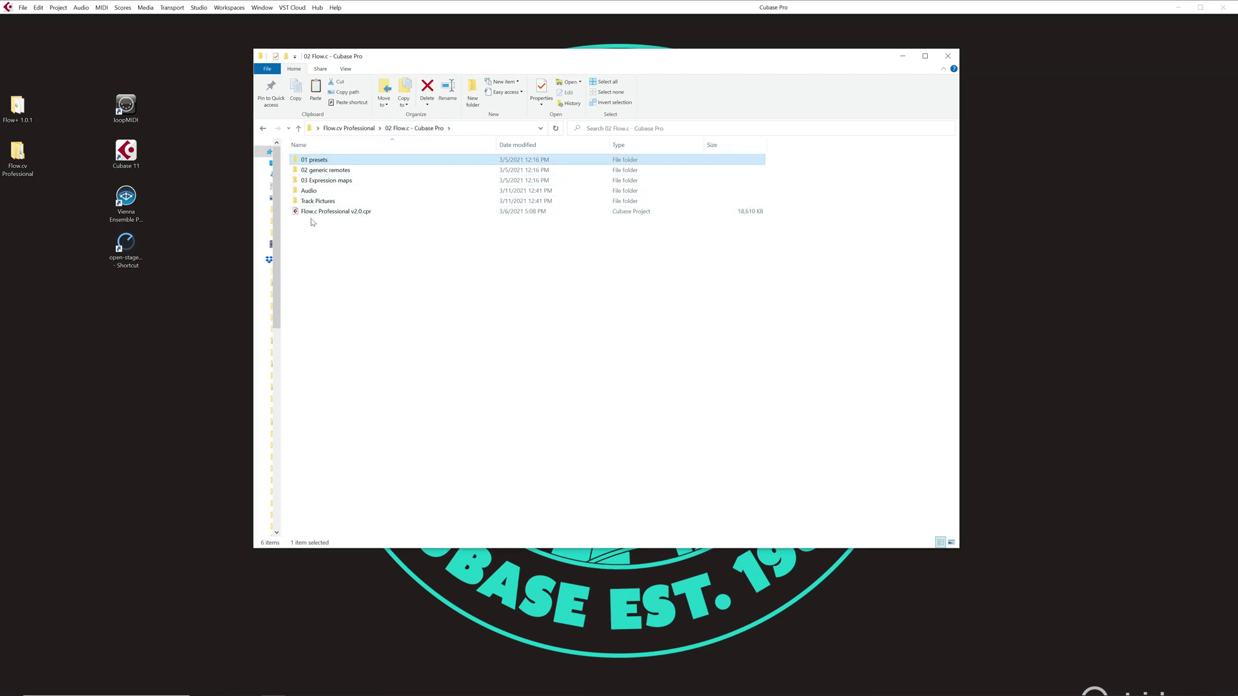
double_click(332, 213)
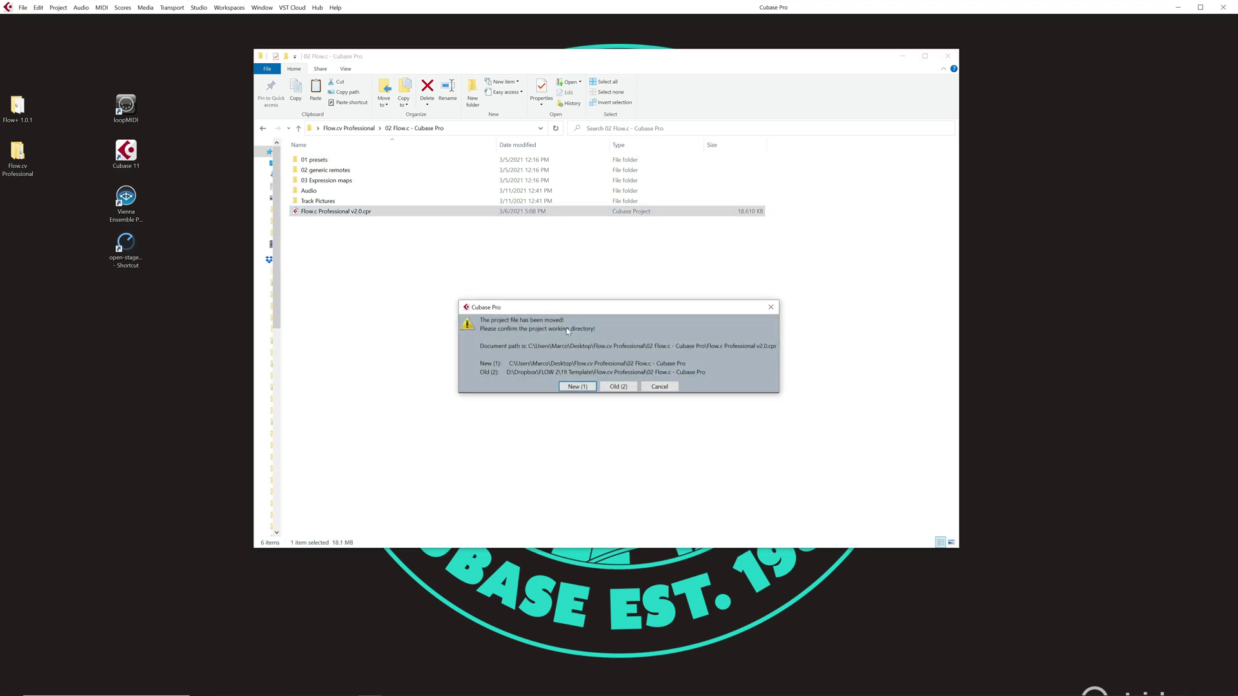
left_click(577, 387)
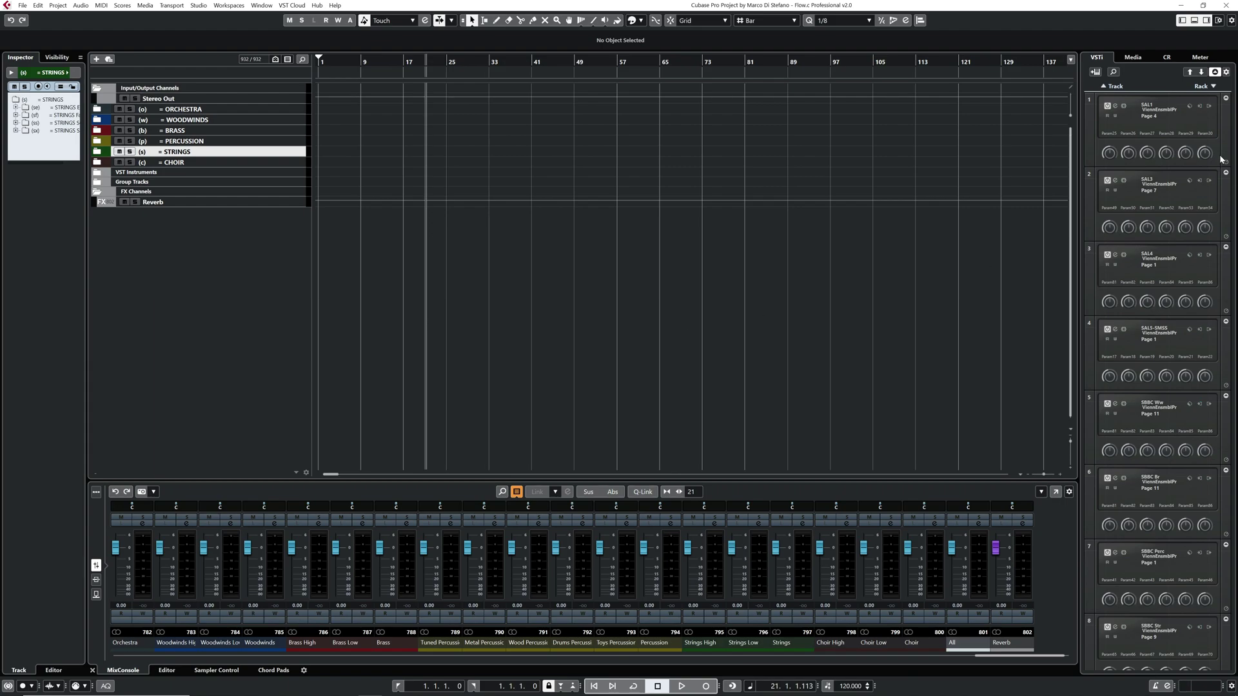
- View the template in Vienna Ensemble Pro Server, then switch to Cubase and check the SAL3 rack instrument's server connection
key("alt+Tab")
key("alt+Tab")
key("alt+Tab")
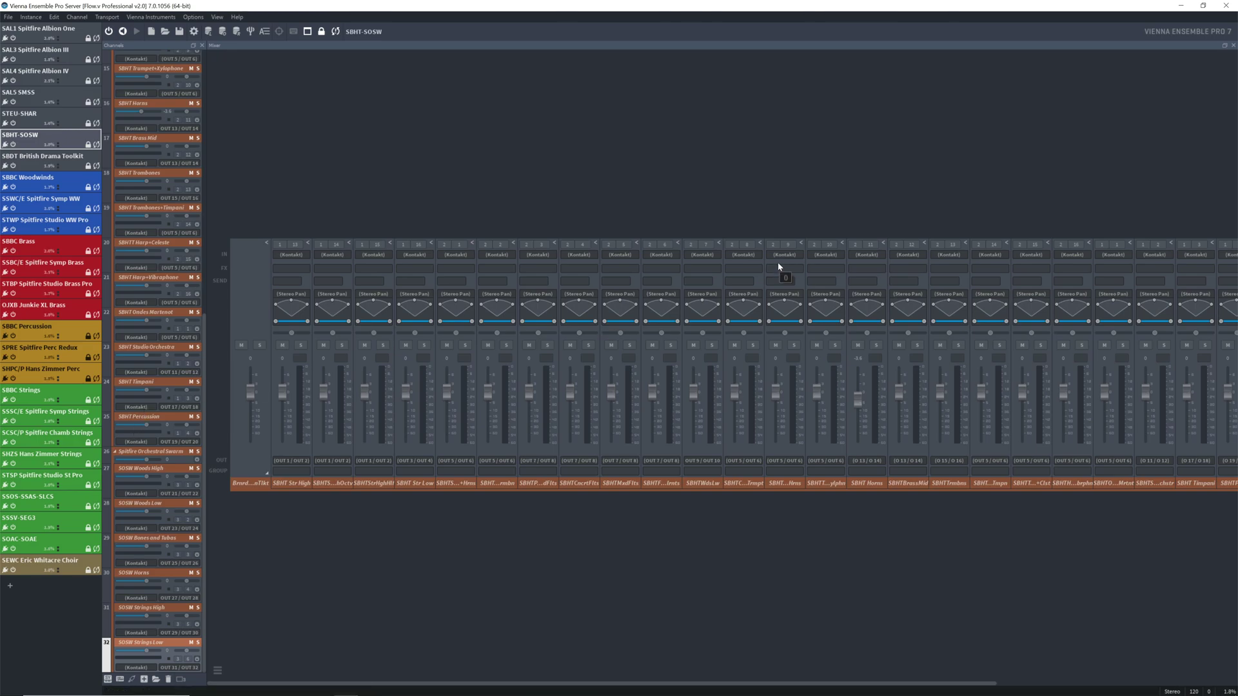
left_click(1177, 8)
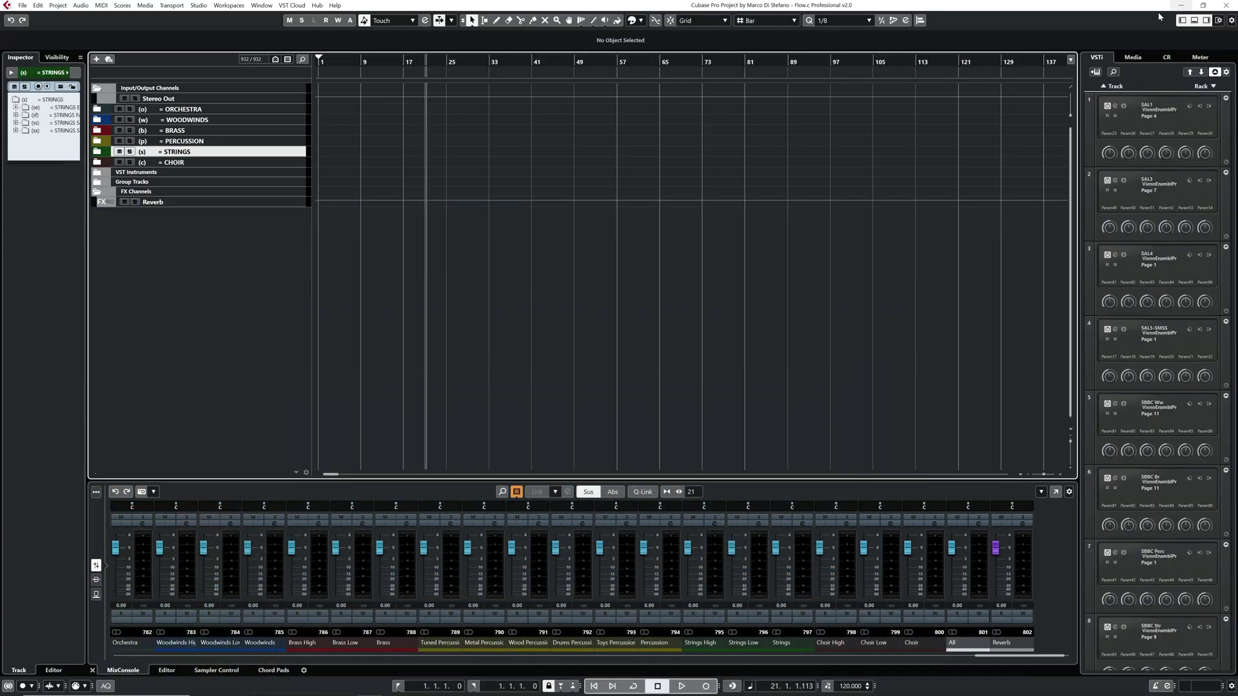
left_click(1150, 181)
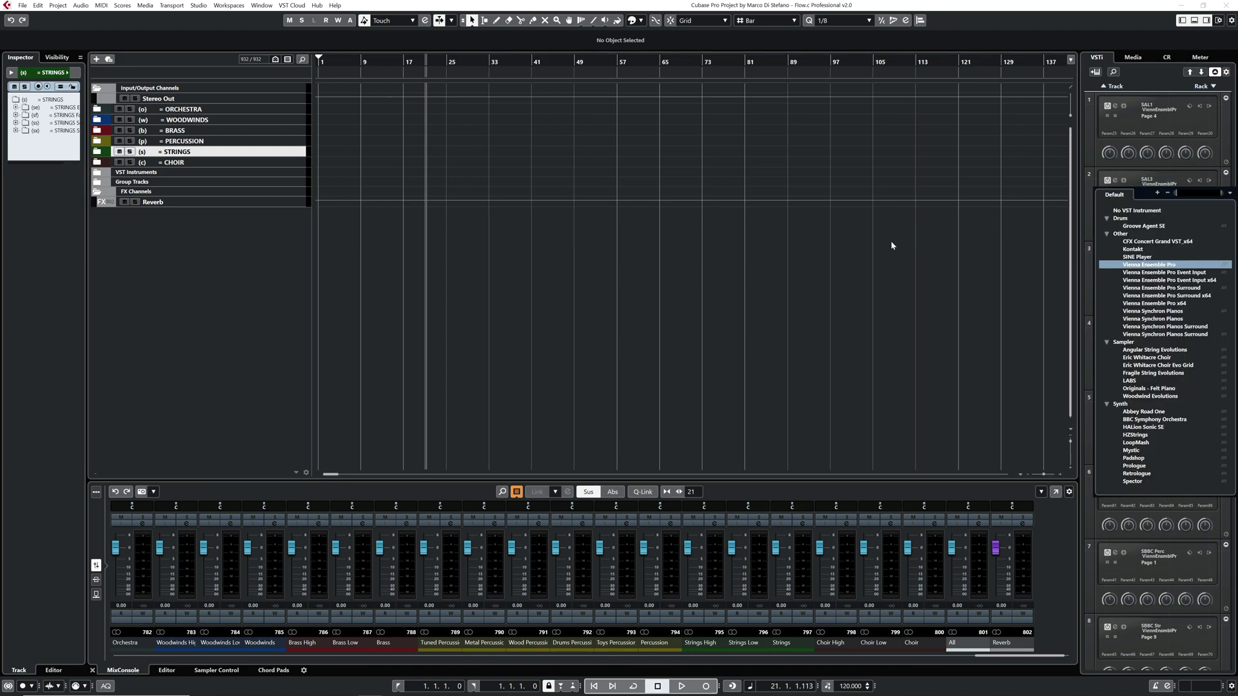
left_click(1115, 180)
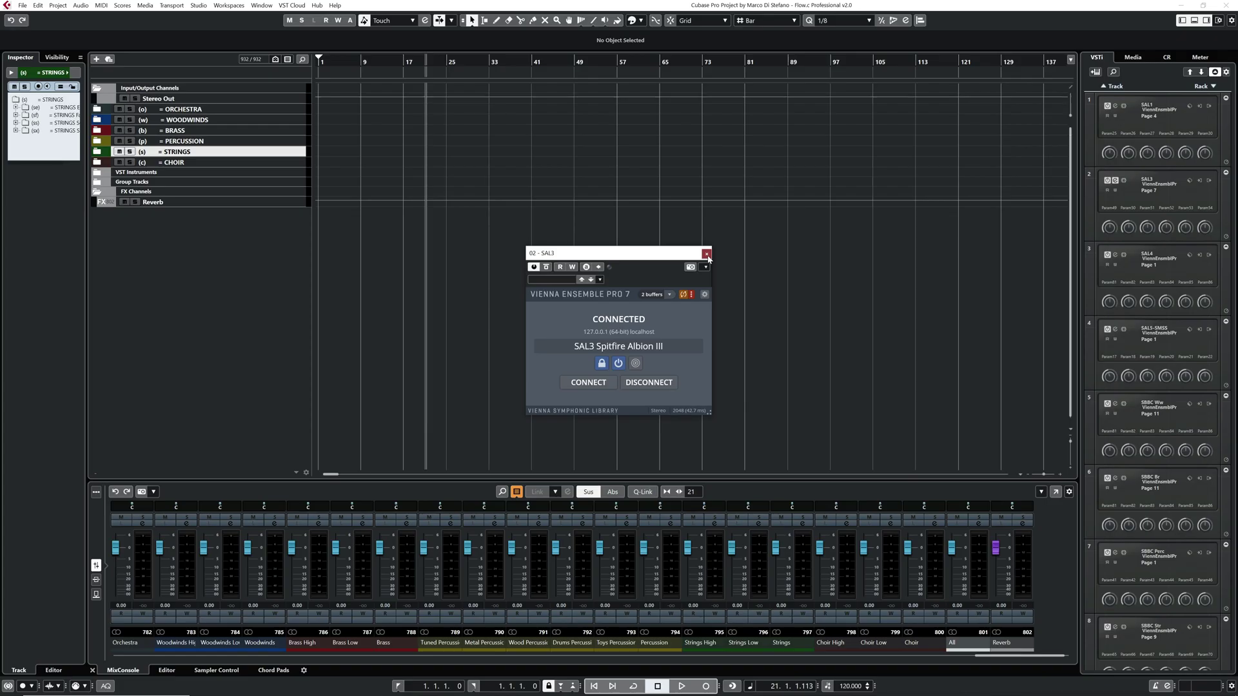
- Switch to the guide in Google Chrome, view section 5 Setup Open Stage Control, and follow its product link to the latest release's download page
key("alt+Tab")
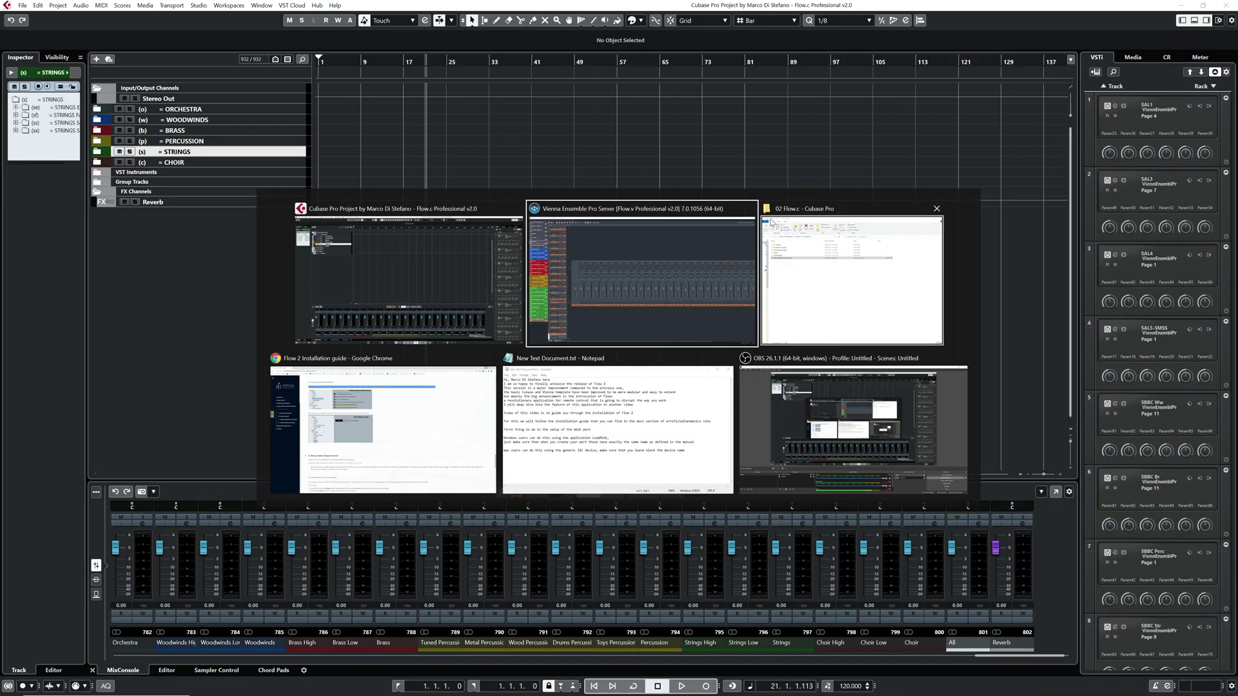
key("alt+Tab")
key("alt+Tab")
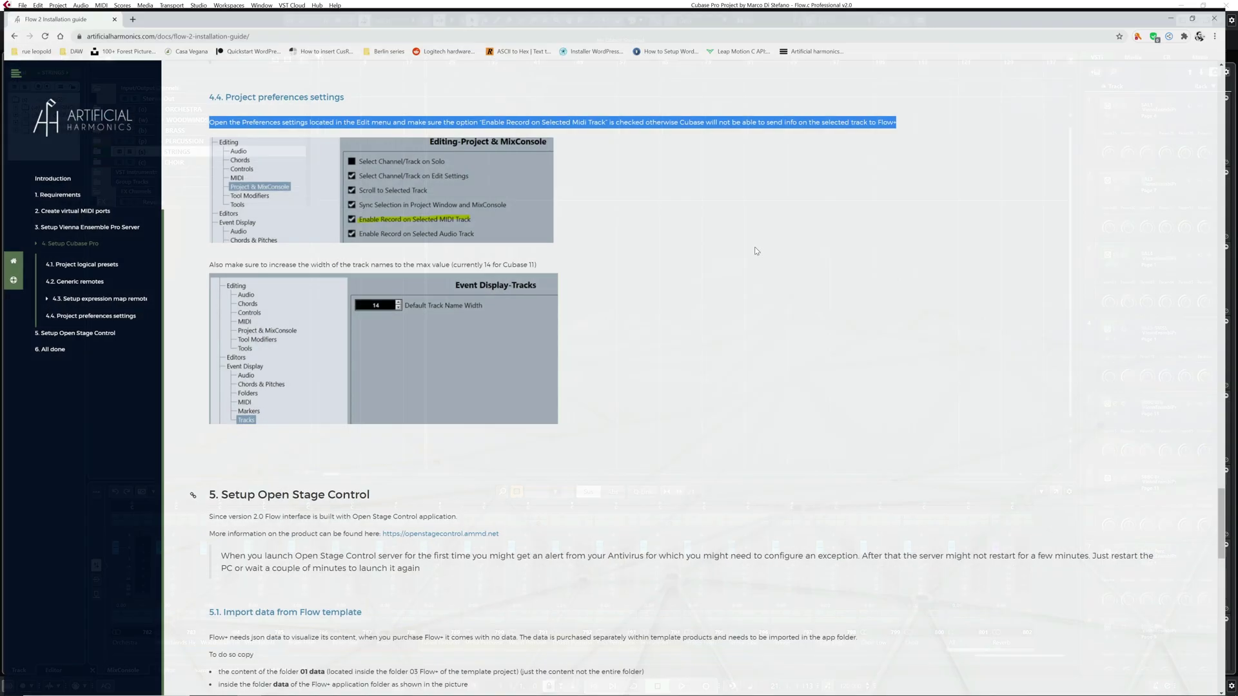
scroll(630, 292, "down", 4)
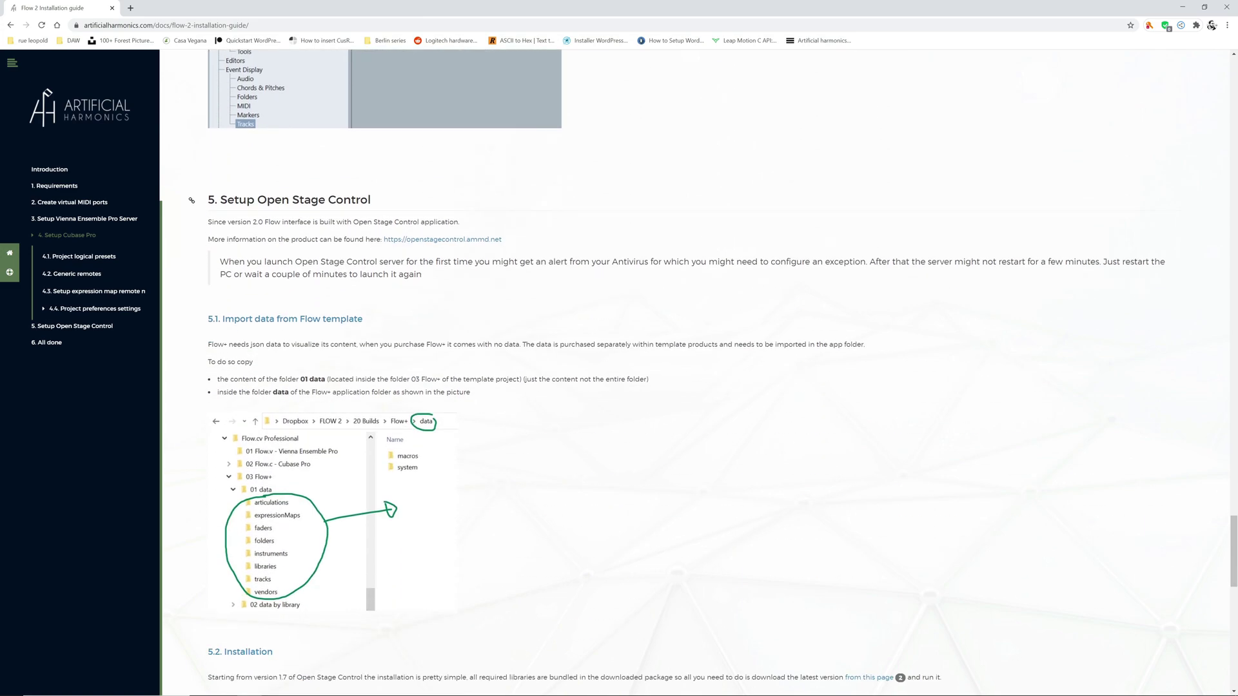
left_click_drag(220, 200, 383, 207)
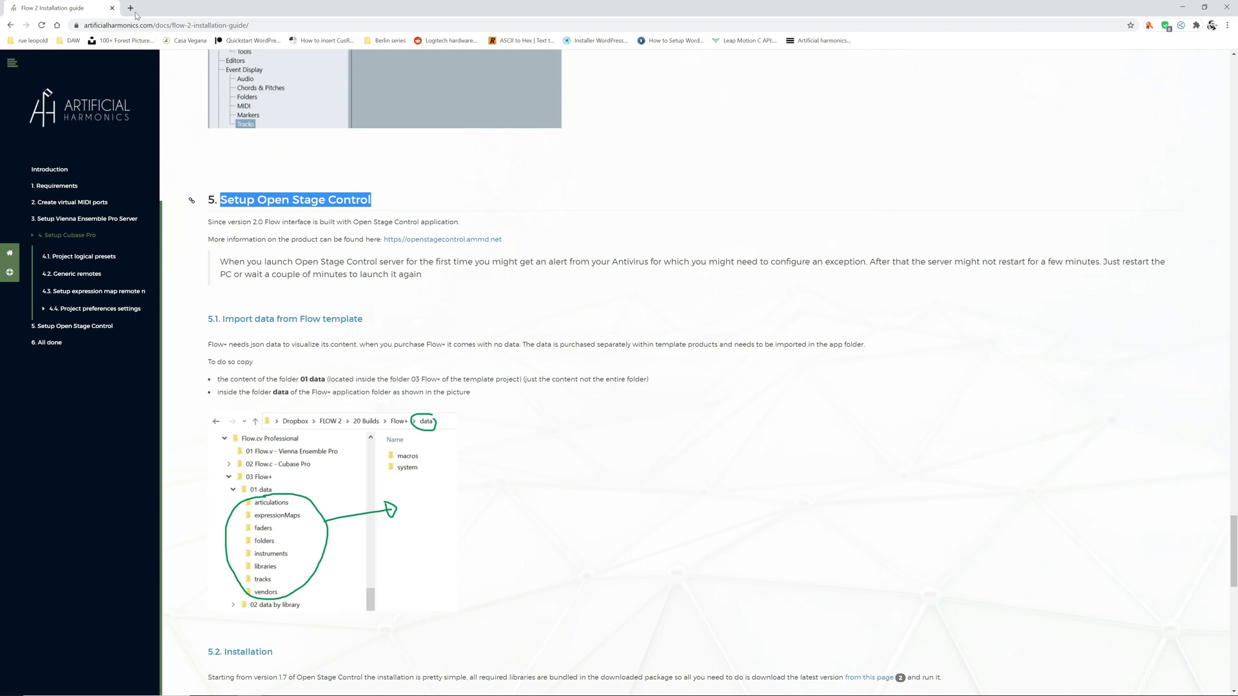
left_click(461, 241)
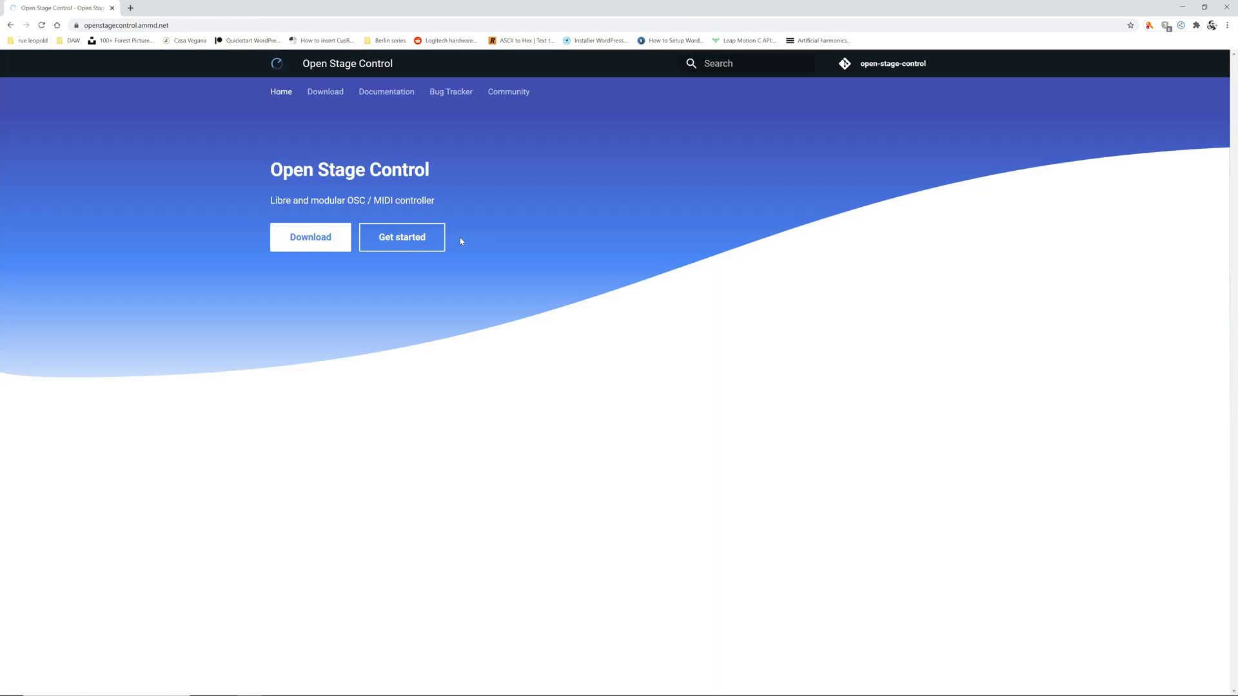
left_click(308, 240)
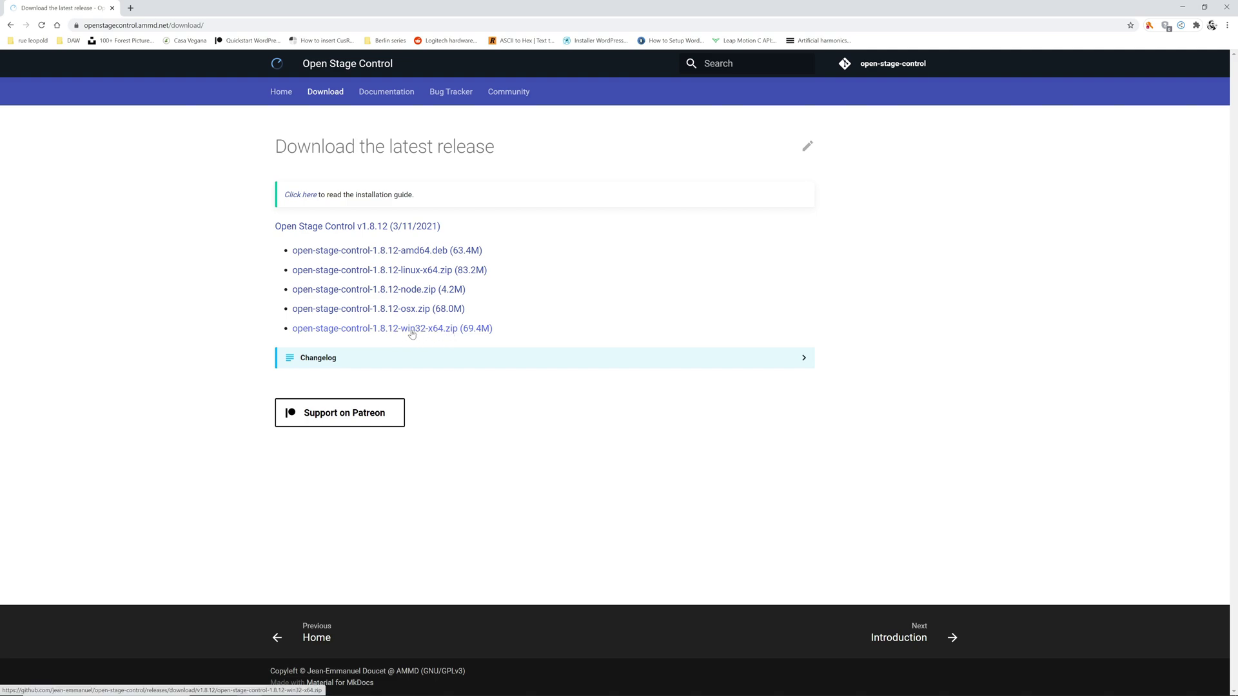
- Minimize Google Chrome and Cubase to get to the desktop
left_click(1184, 8)
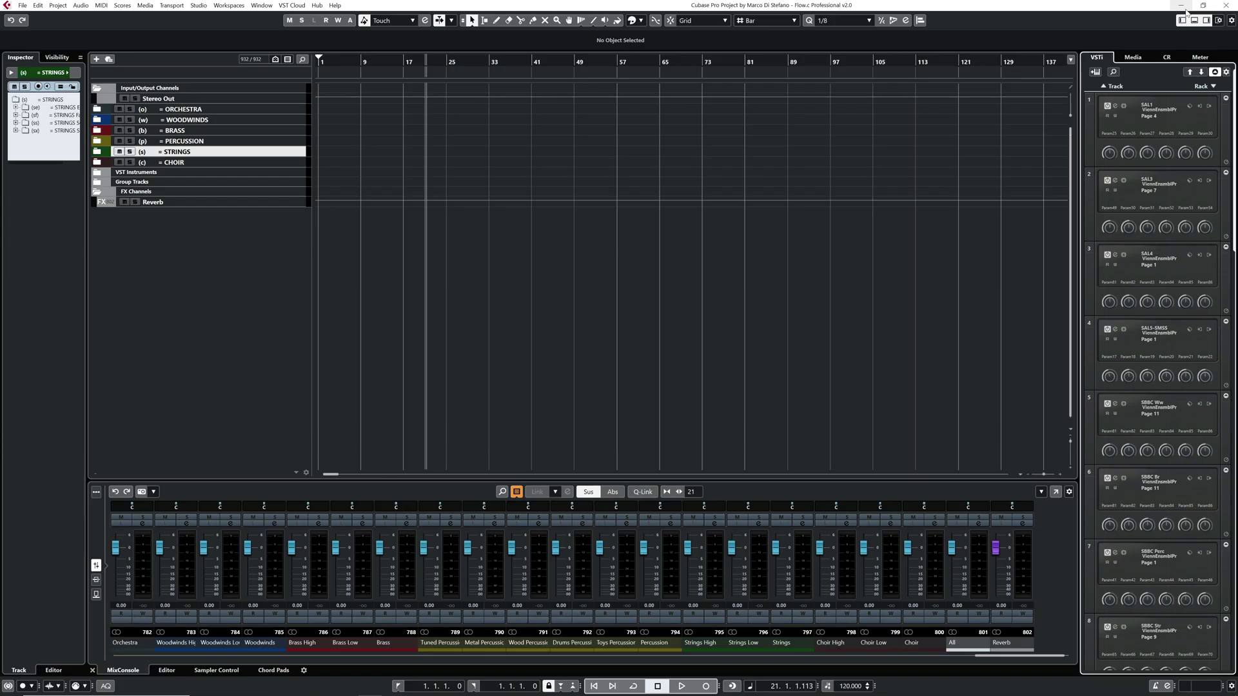
key("alt+Tab")
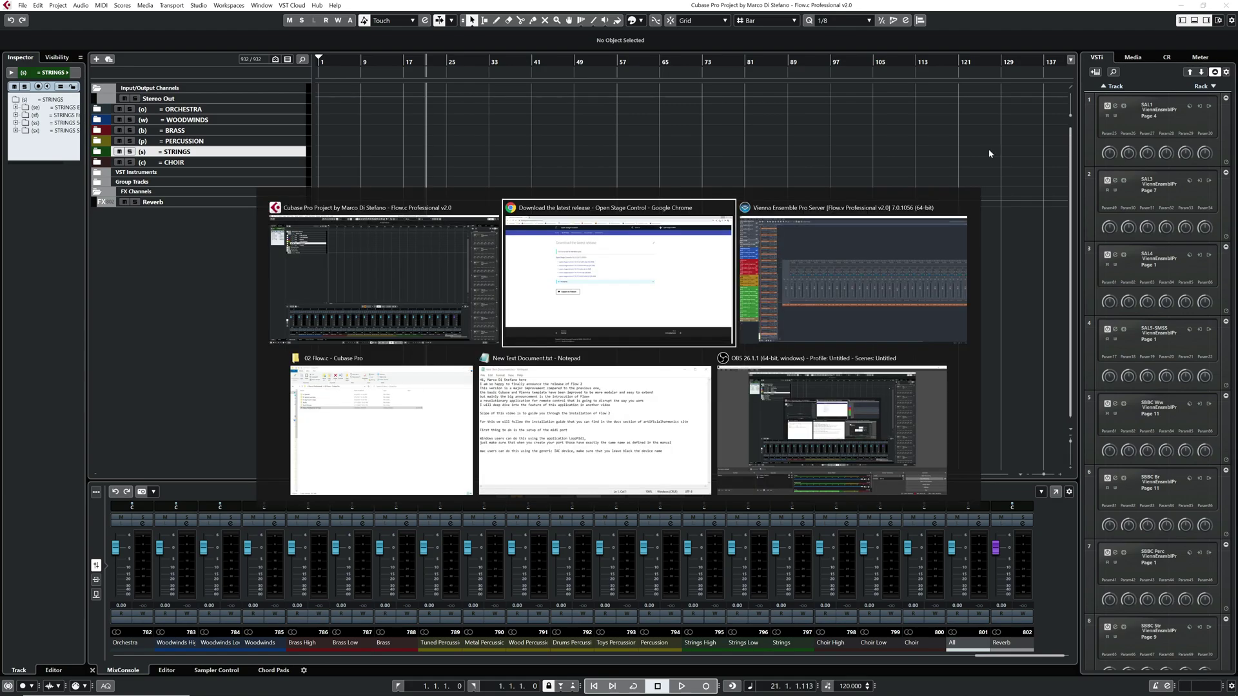
left_click(650, 342)
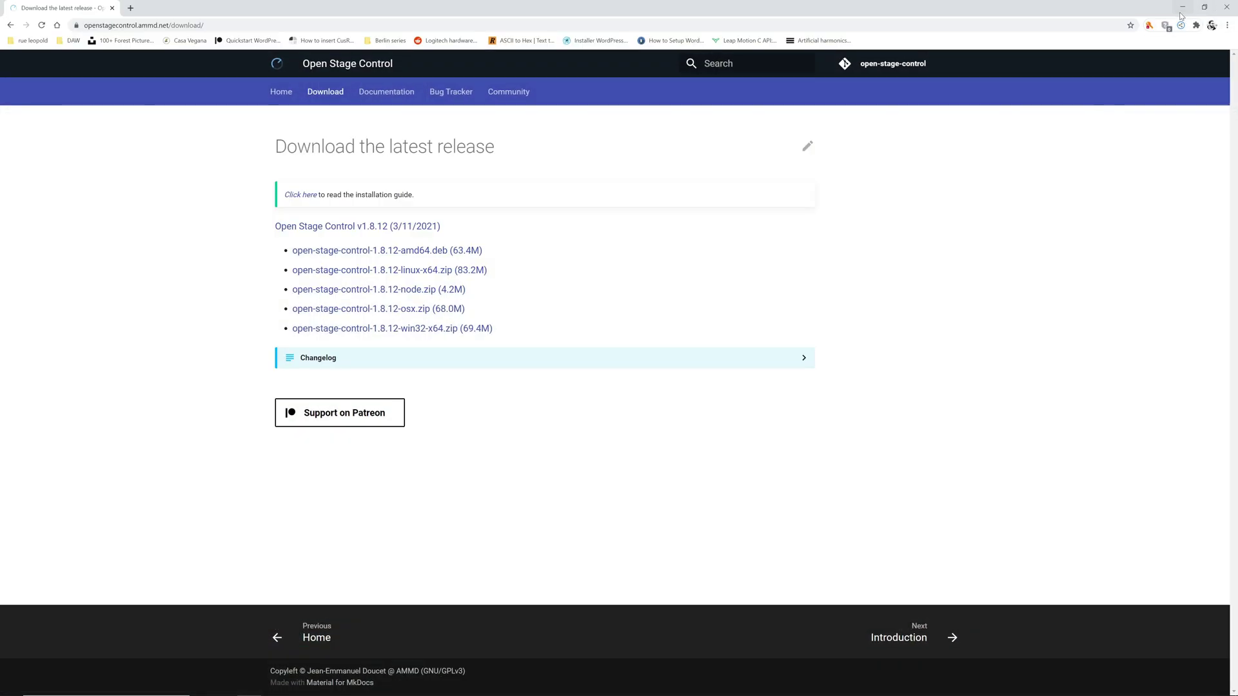
left_click(1183, 8)
left_click(1179, 7)
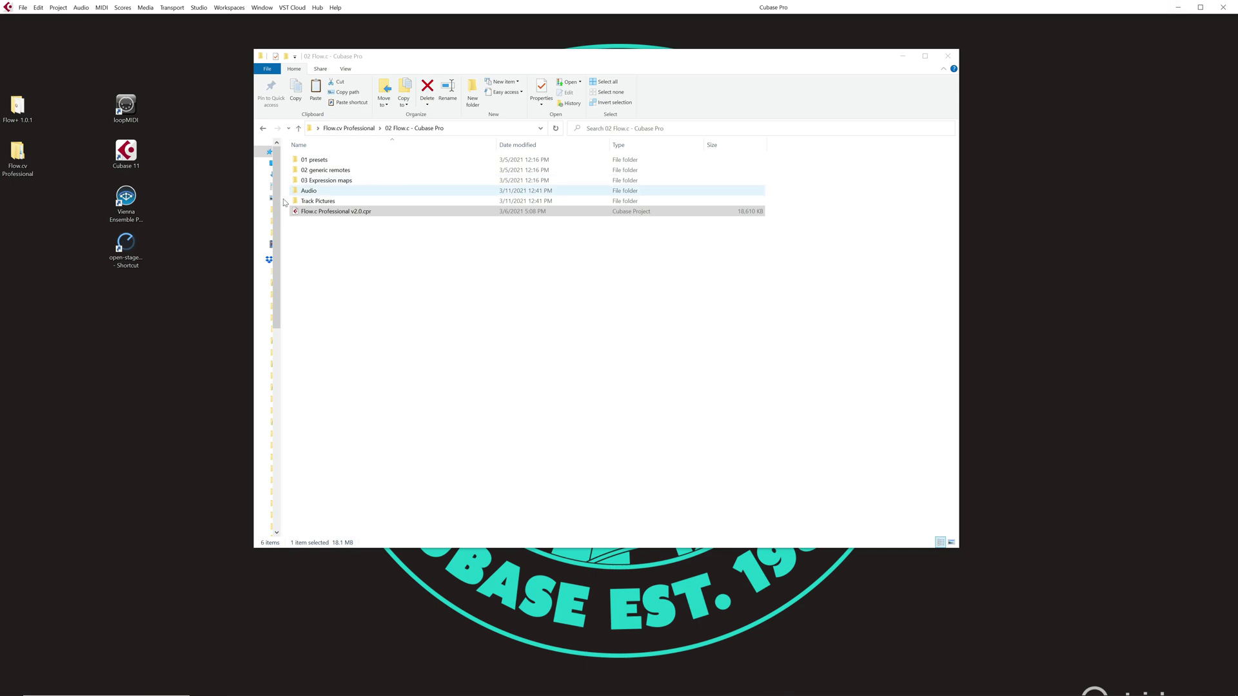
- View open-stage-control.exe in the desktop shortcut's file location and close that folder window
right_click(111, 232)
left_click(180, 253)
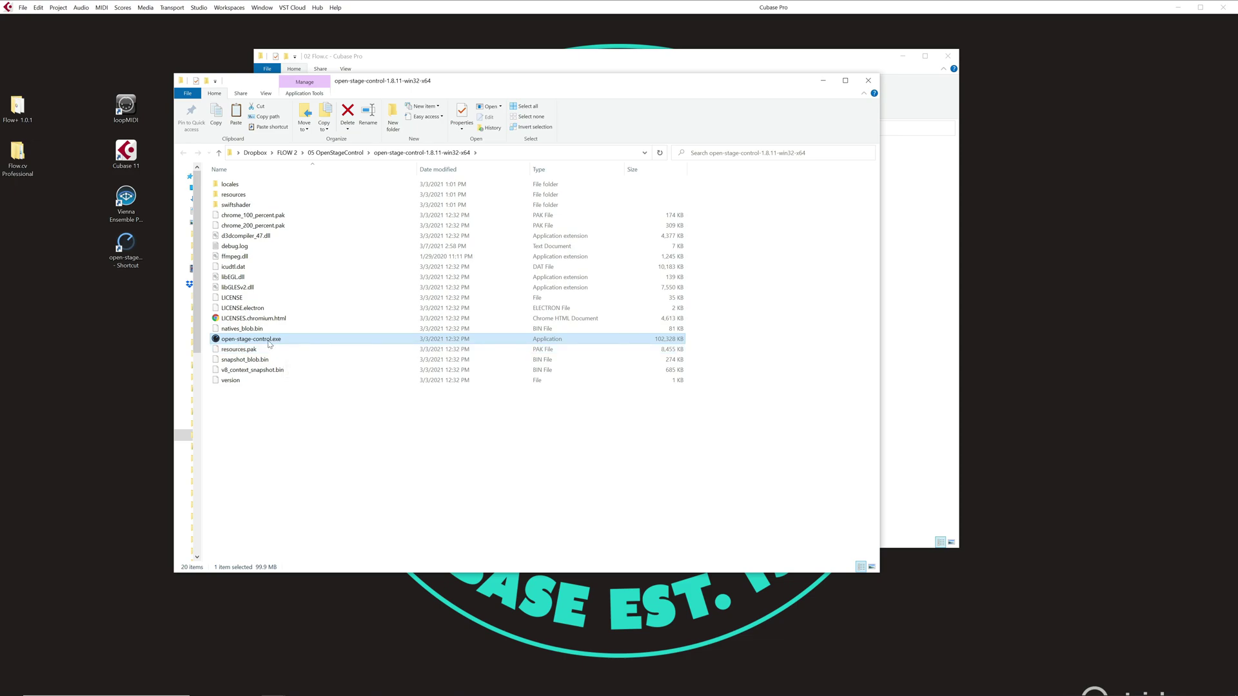
left_click(132, 259)
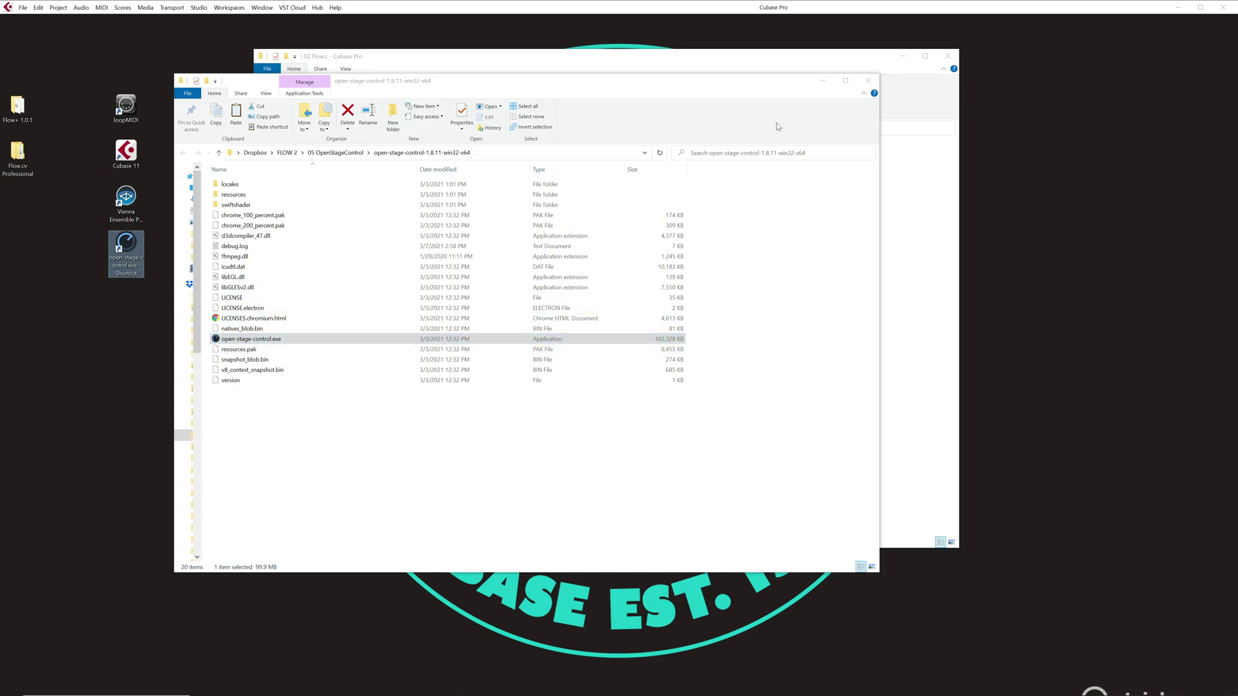
left_click(868, 81)
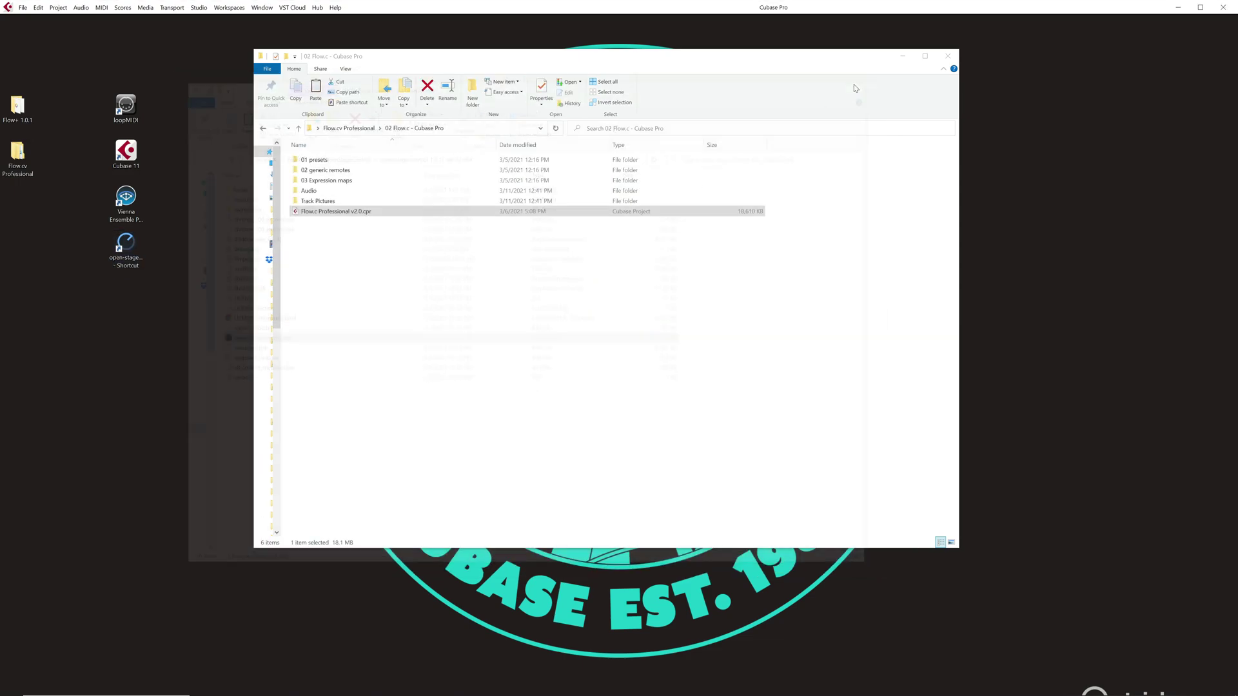
- Launch Open Stage Control from its desktop shortcut and check the server's port and midi settings
left_click(132, 251)
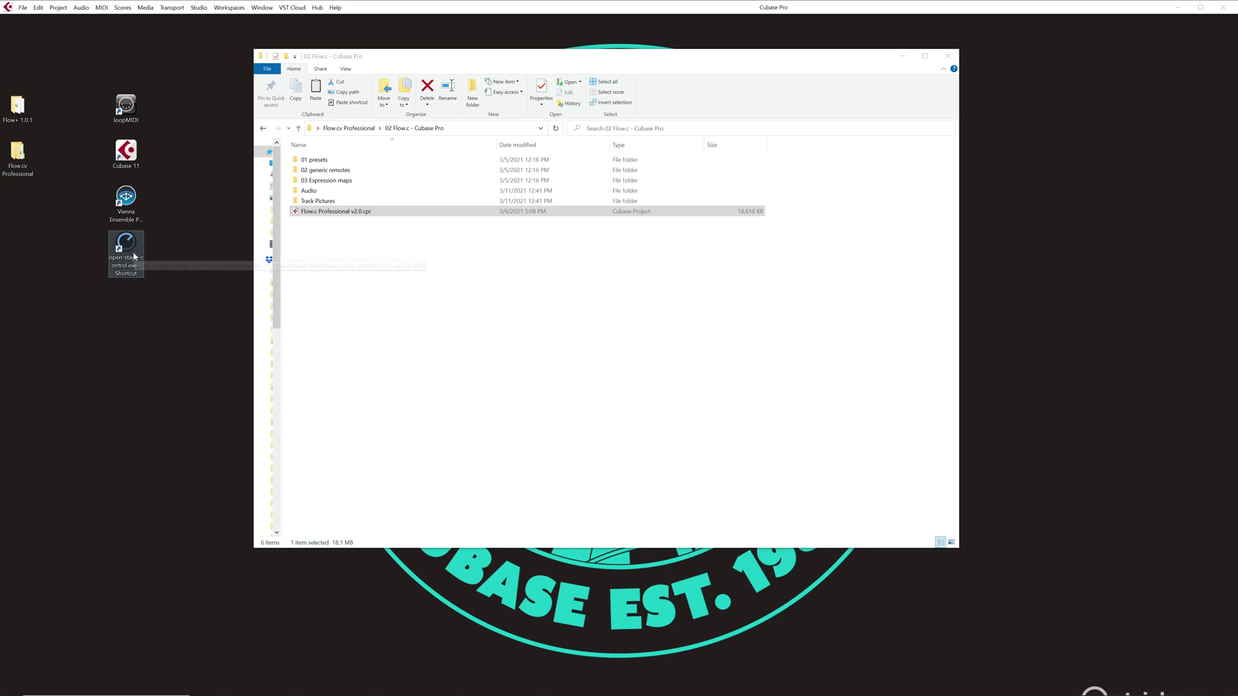
double_click(132, 252)
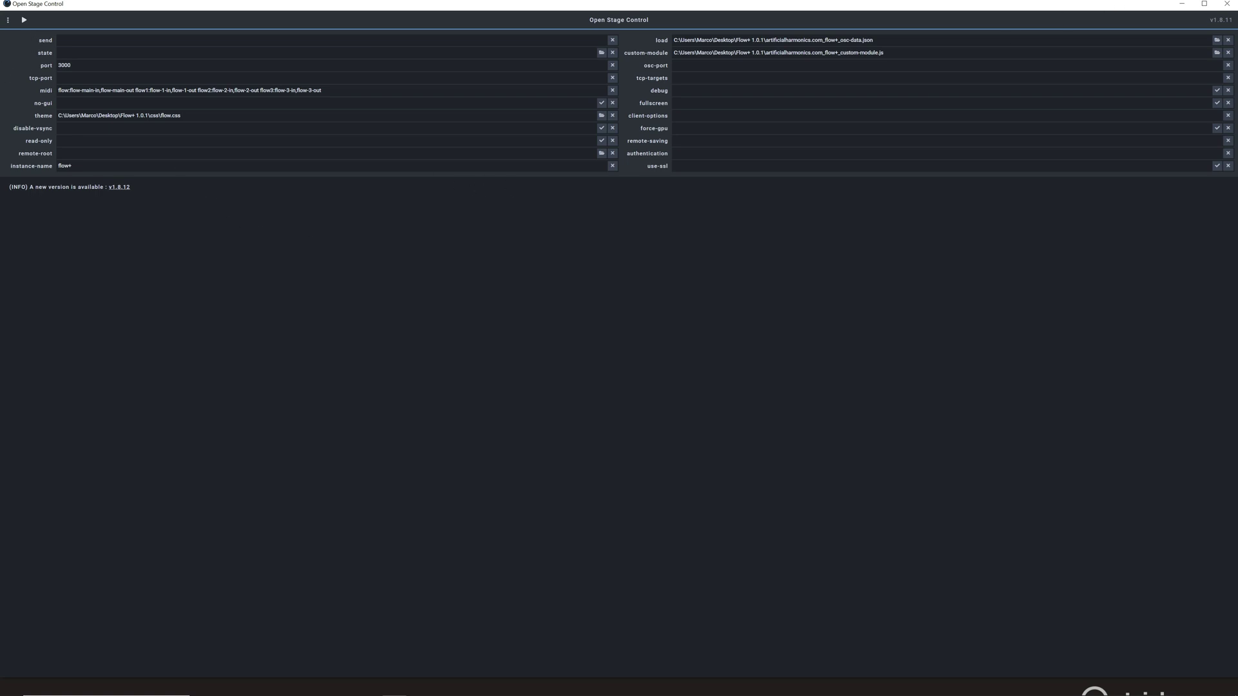
left_click_drag(70, 65, 57, 65)
left_click(71, 65)
double_click(71, 65)
left_click_drag(57, 91, 337, 87)
- Switch to Google Chrome, return to the Flow 2 installation guide, and highlight the midi value under 5.3 Configuration
key("alt+Tab")
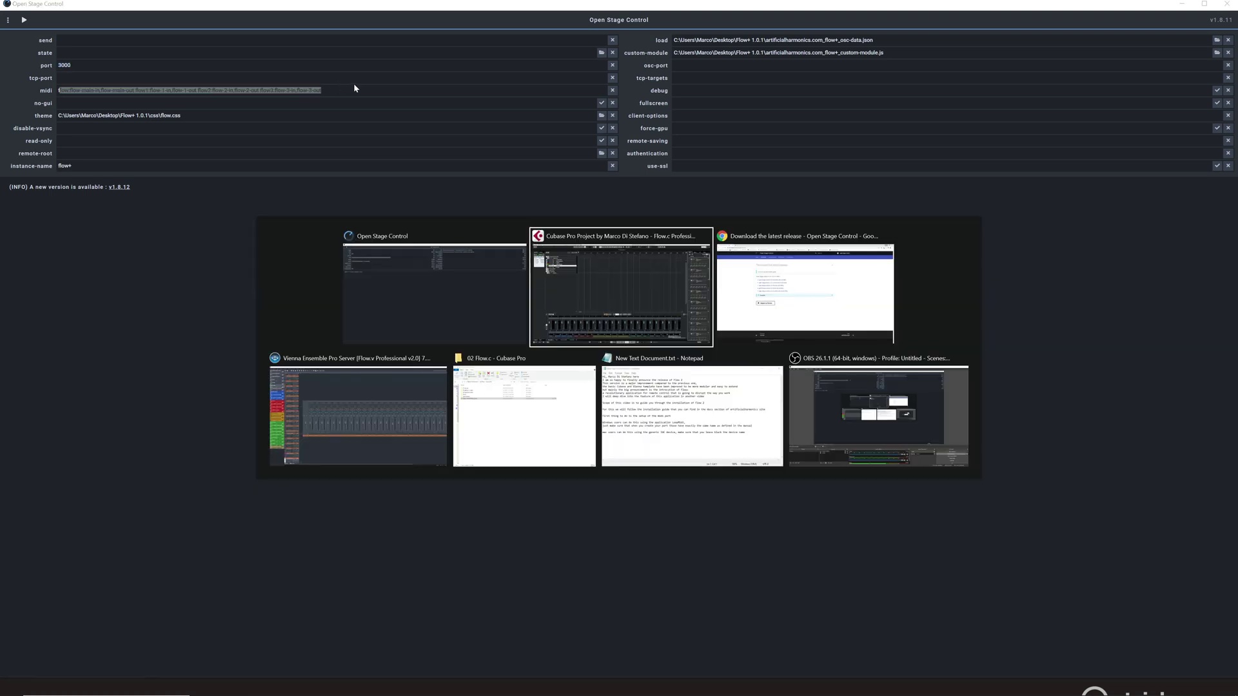
left_click(774, 277)
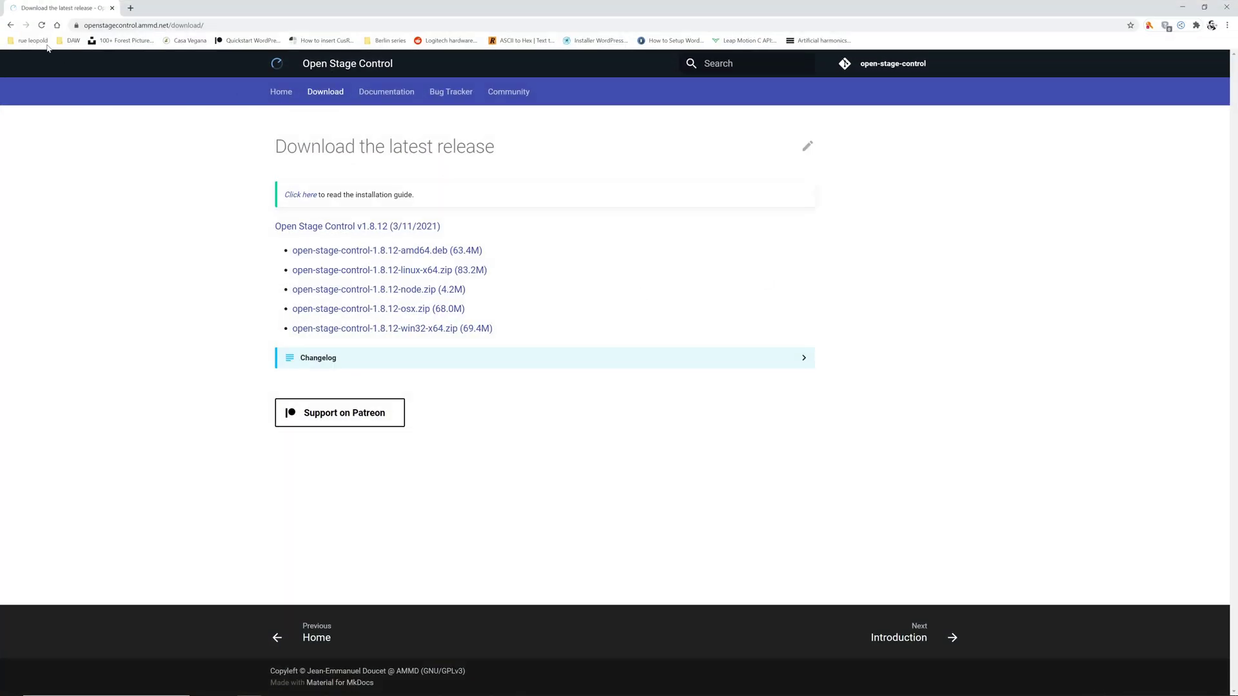
left_click(10, 25)
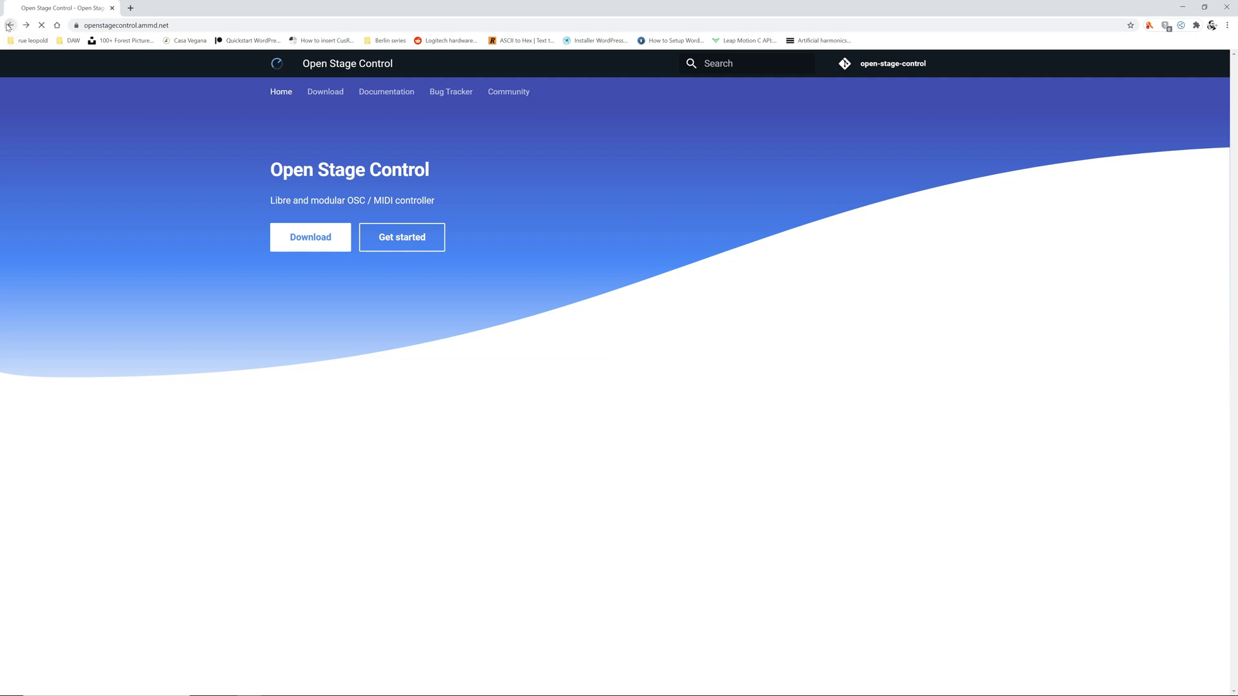
left_click(10, 25)
scroll(490, 351, "down", 5)
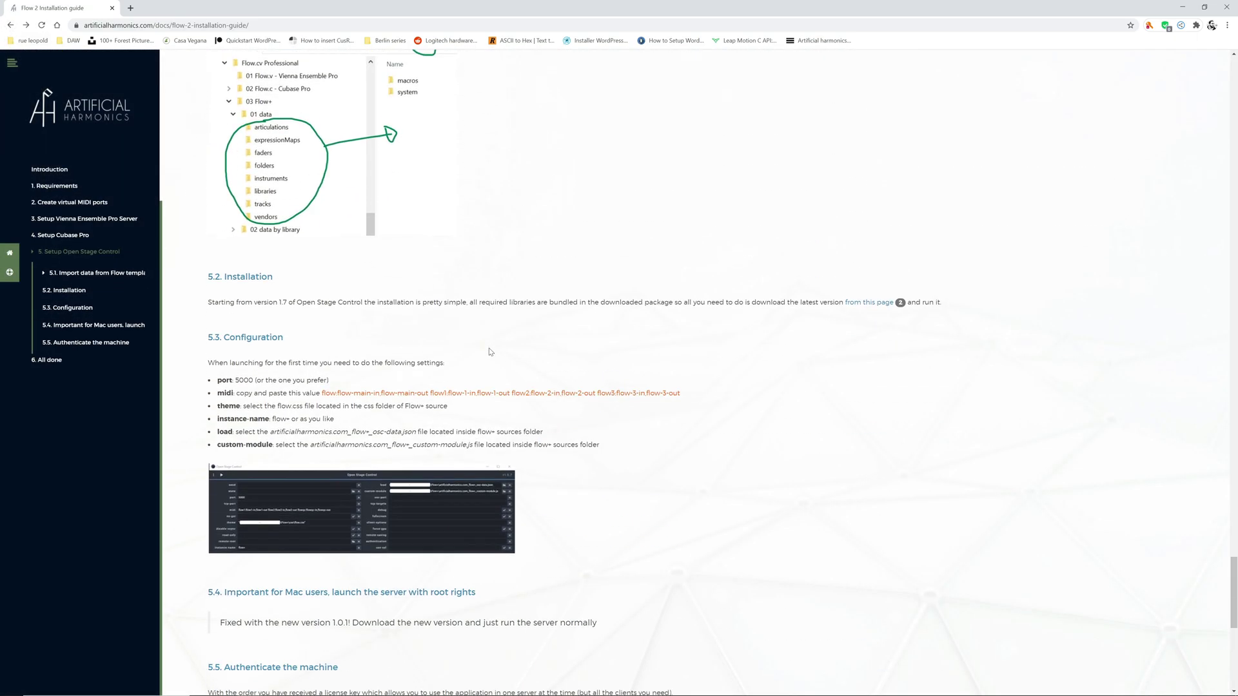
scroll(490, 351, "down", 2)
left_click_drag(322, 237, 687, 241)
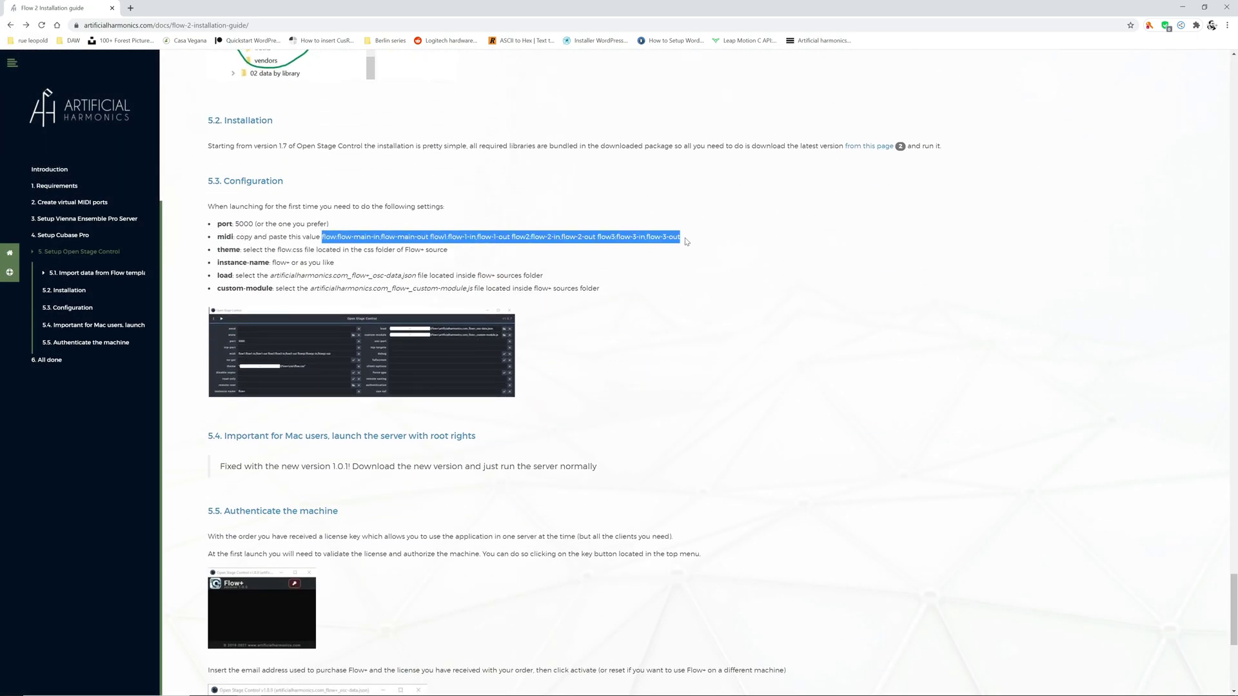
- Switch to Open Stage Control and set load to artificialharmonics.com_flow+_osc-data.json from the desktop's Flow+ 1.0.1 folder
key("alt+Tab")
key("alt+Tab")
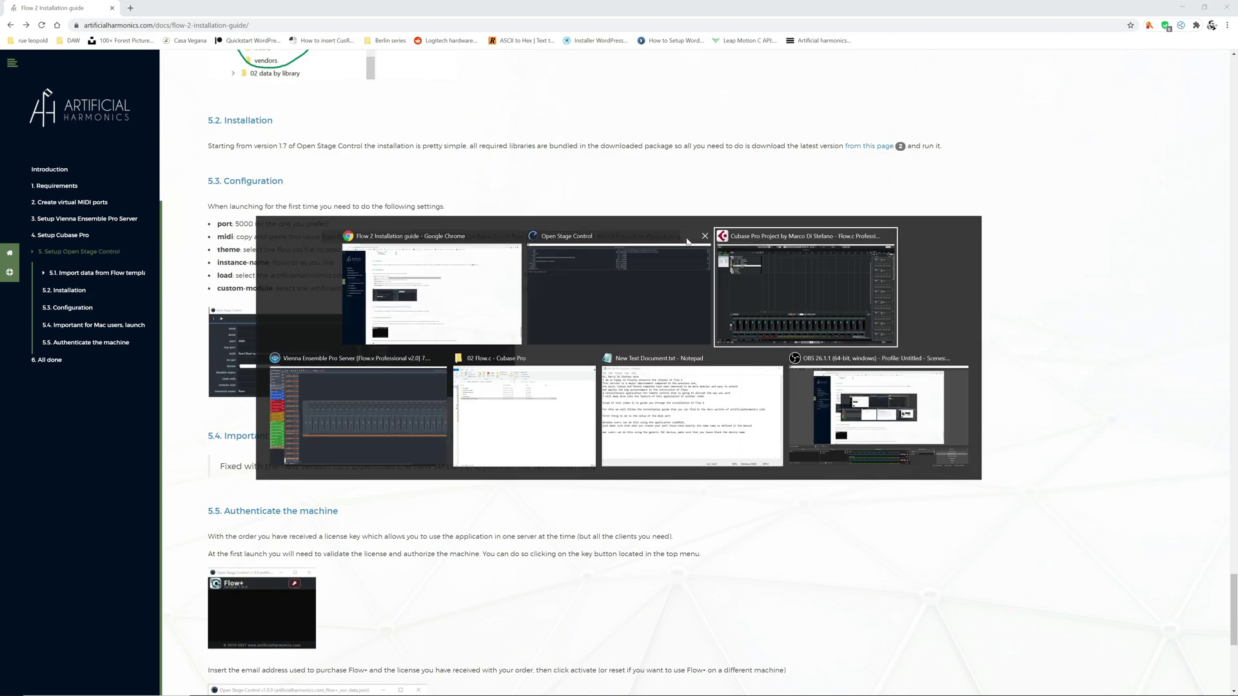
key("alt+Tab")
key("alt+Tab")
key("alt+Tab")
key("alt+Tab")
left_click(687, 242)
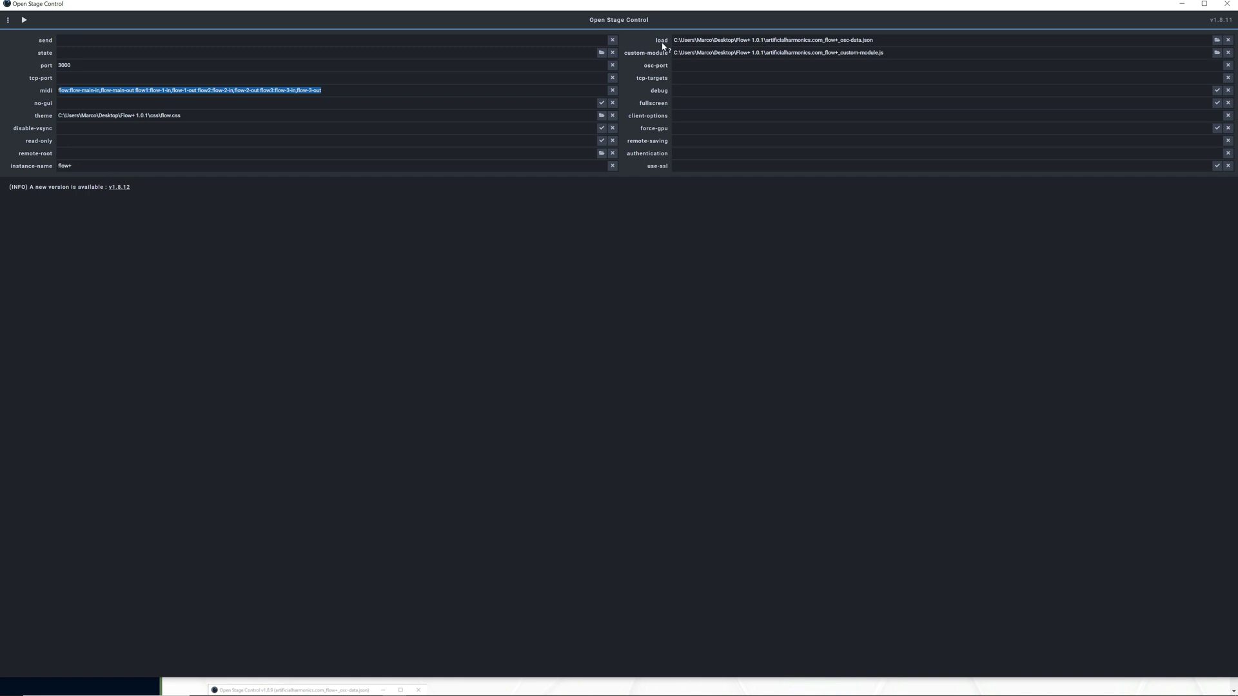
left_click(1216, 40)
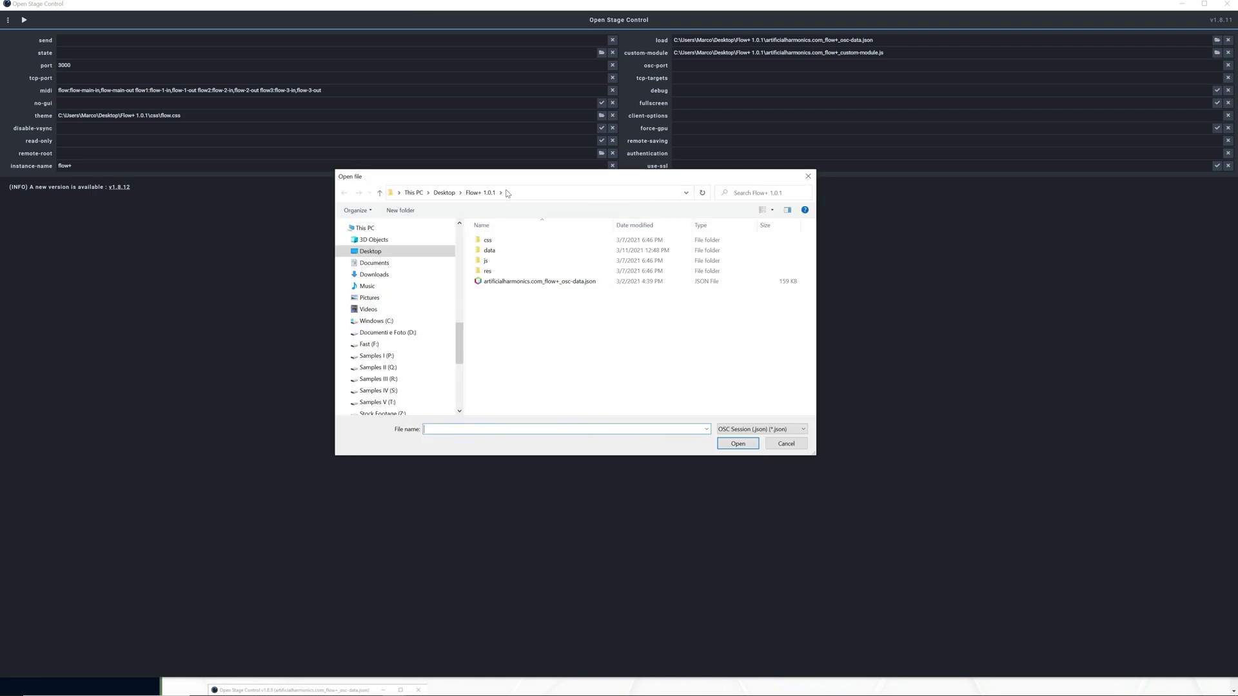
key("alt+Up")
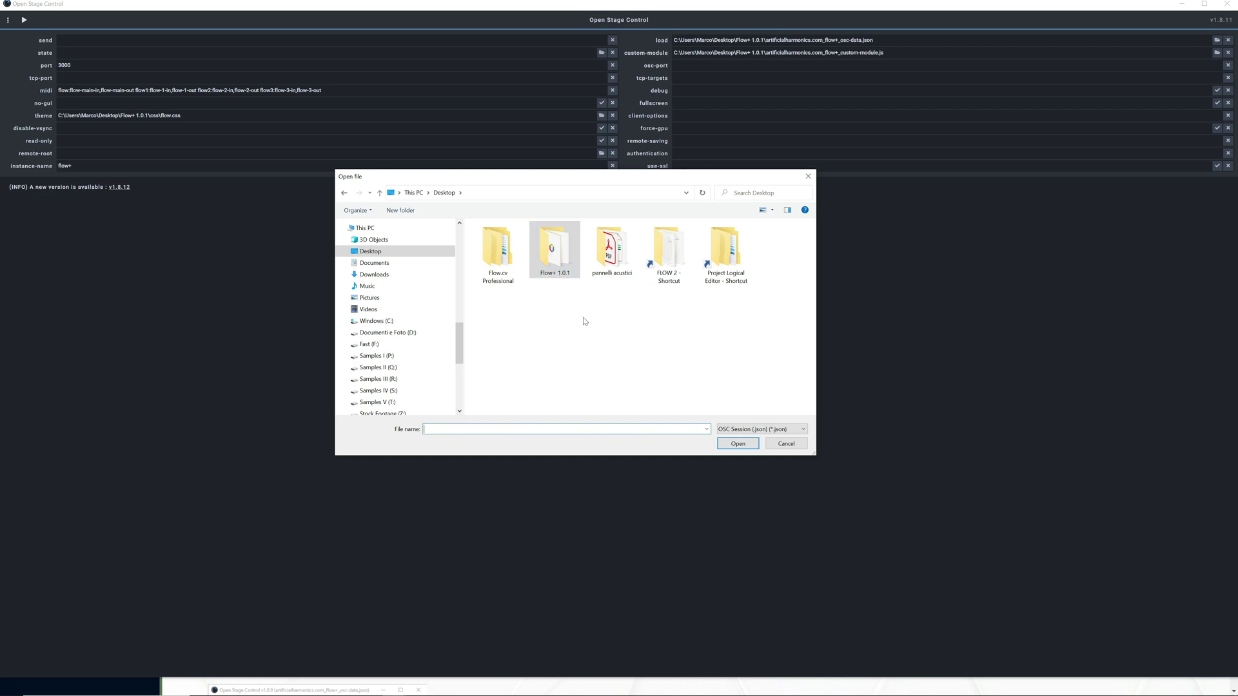
double_click(558, 256)
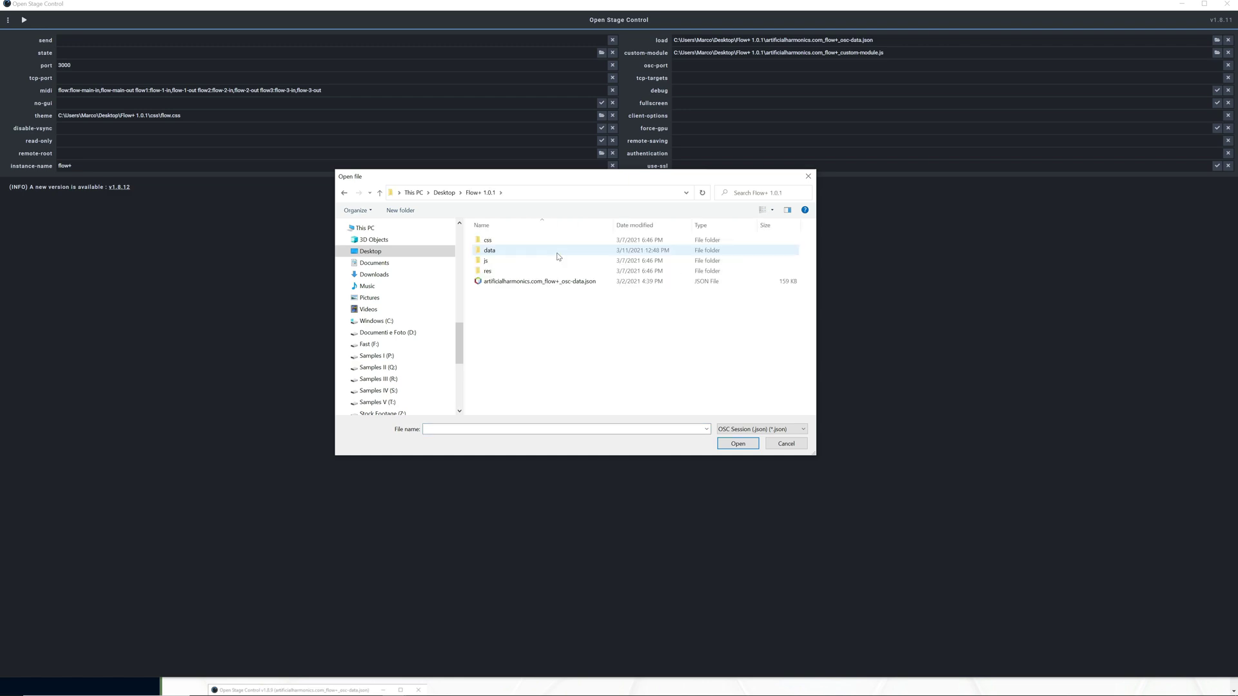
left_click(560, 287)
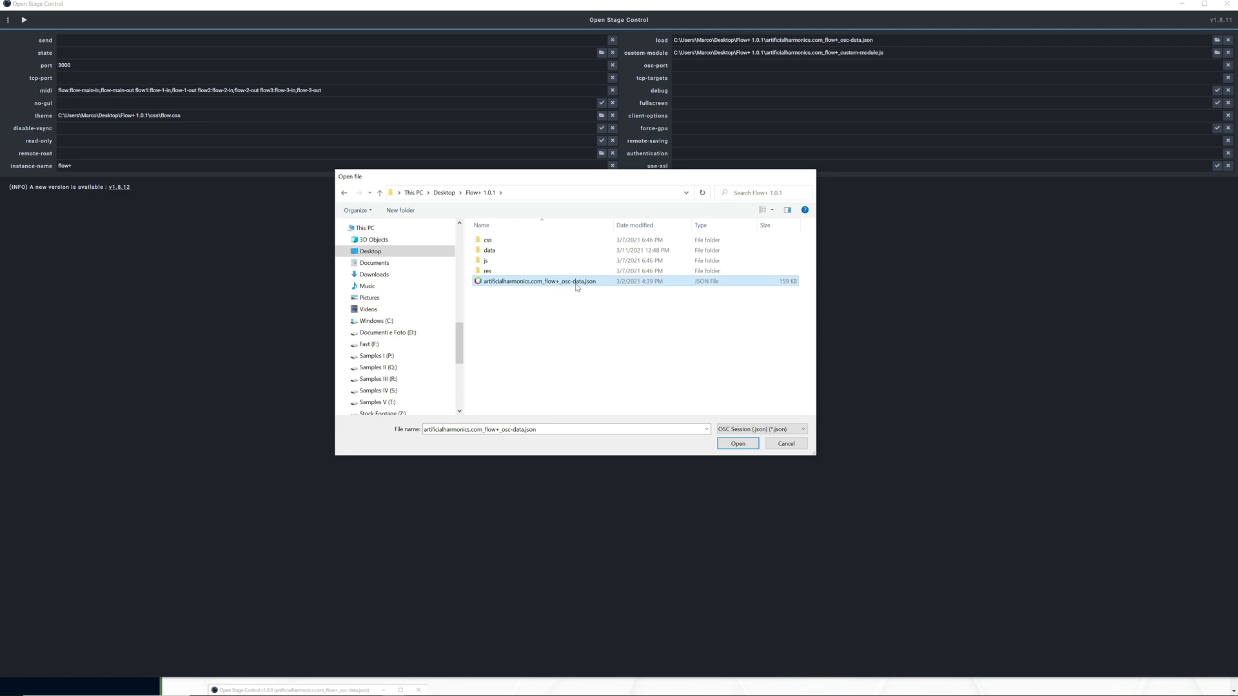
double_click(577, 283)
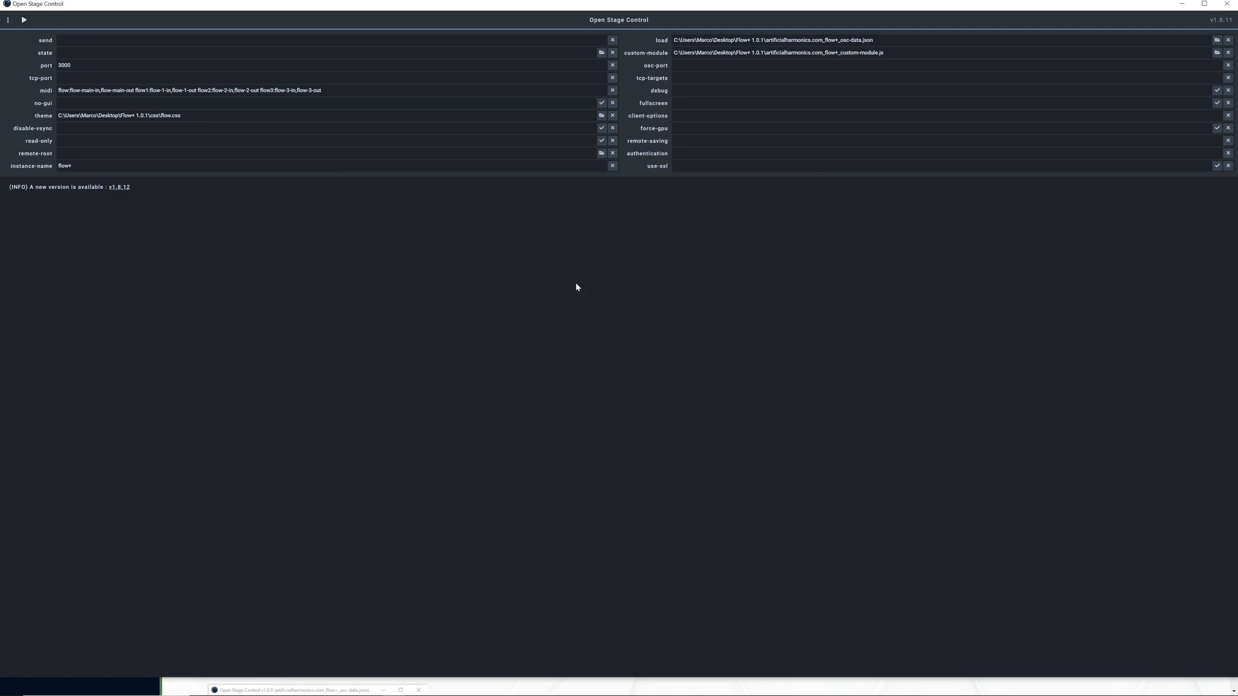
- Set custom-module to artificialharmonics.com_flow+_custom-module.js and theme to flow.css from the css folder of Flow+ 1.0.1
left_click(1217, 52)
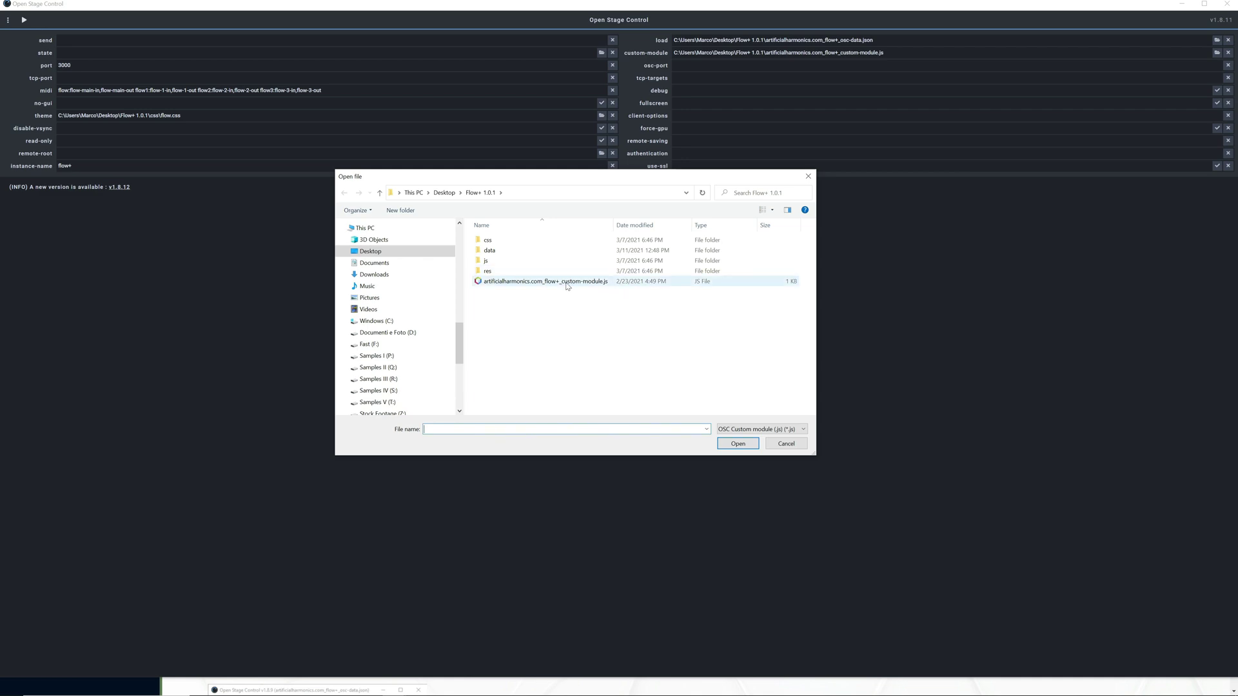
double_click(588, 284)
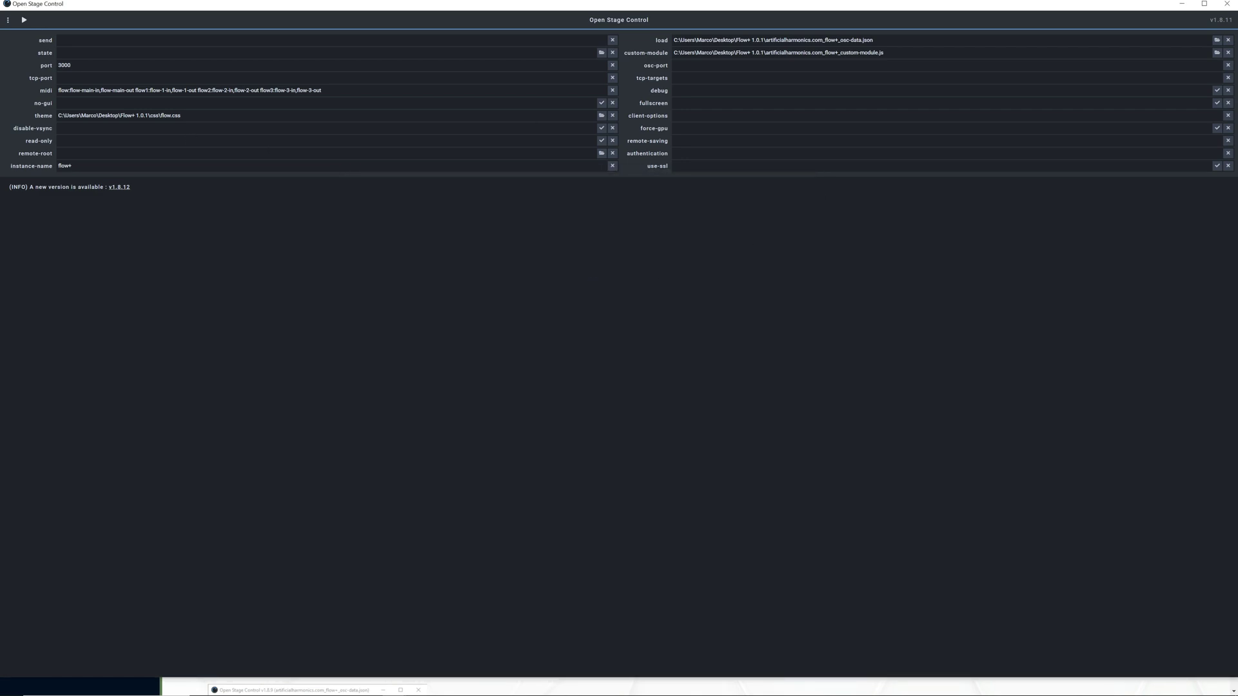
left_click(600, 116)
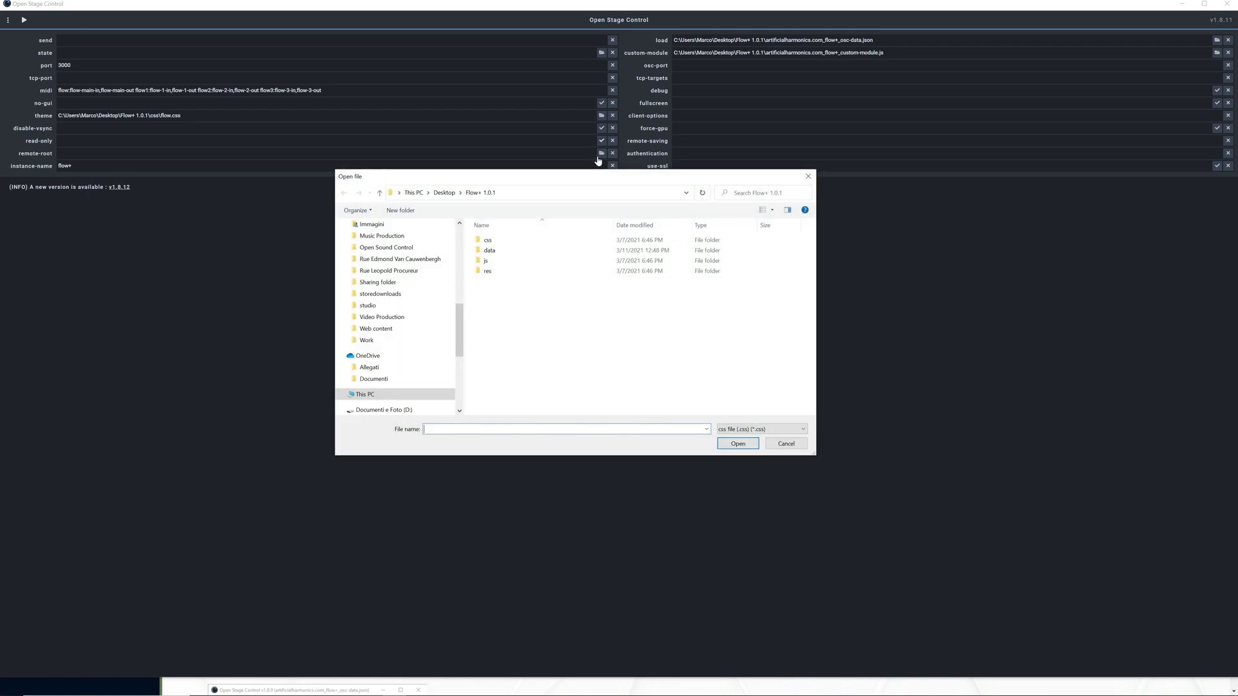
double_click(497, 242)
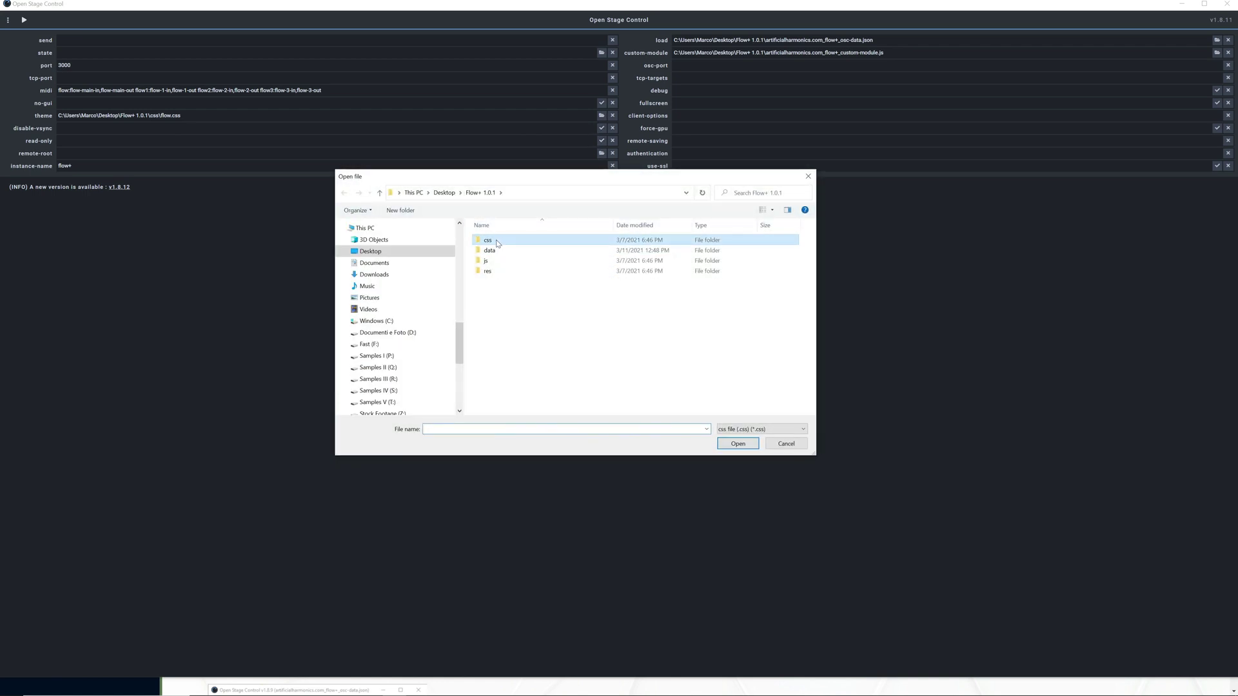
double_click(495, 241)
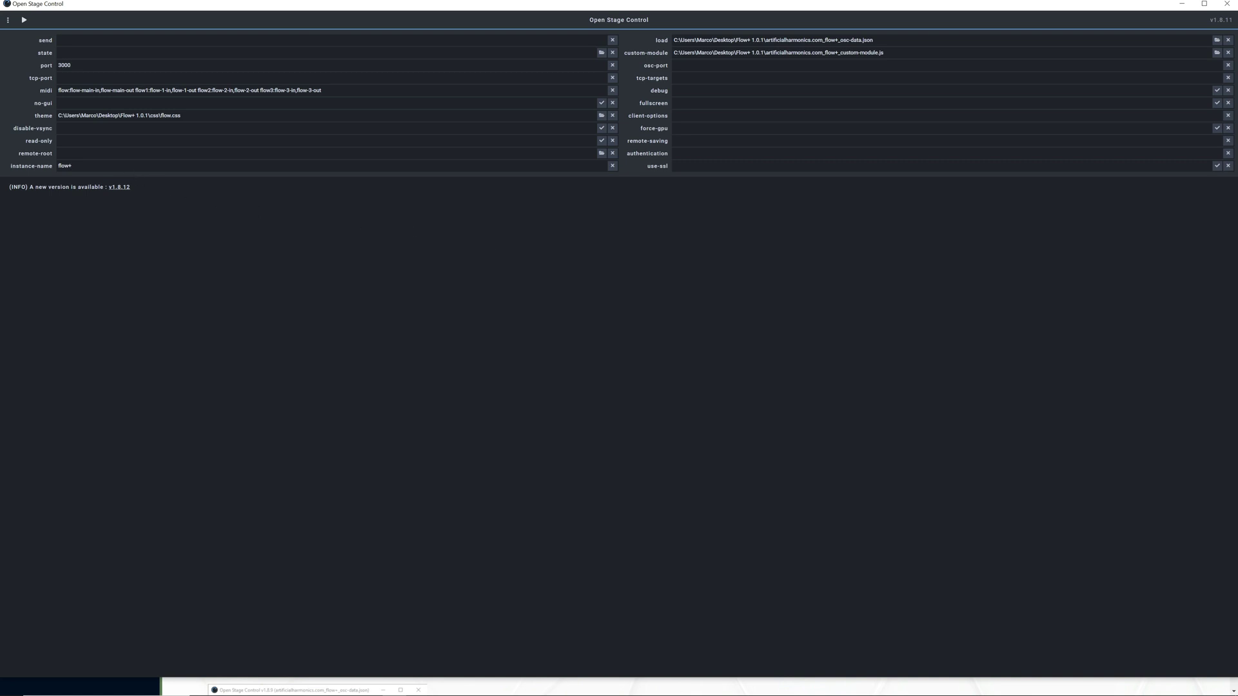
left_click_drag(74, 166, 49, 168)
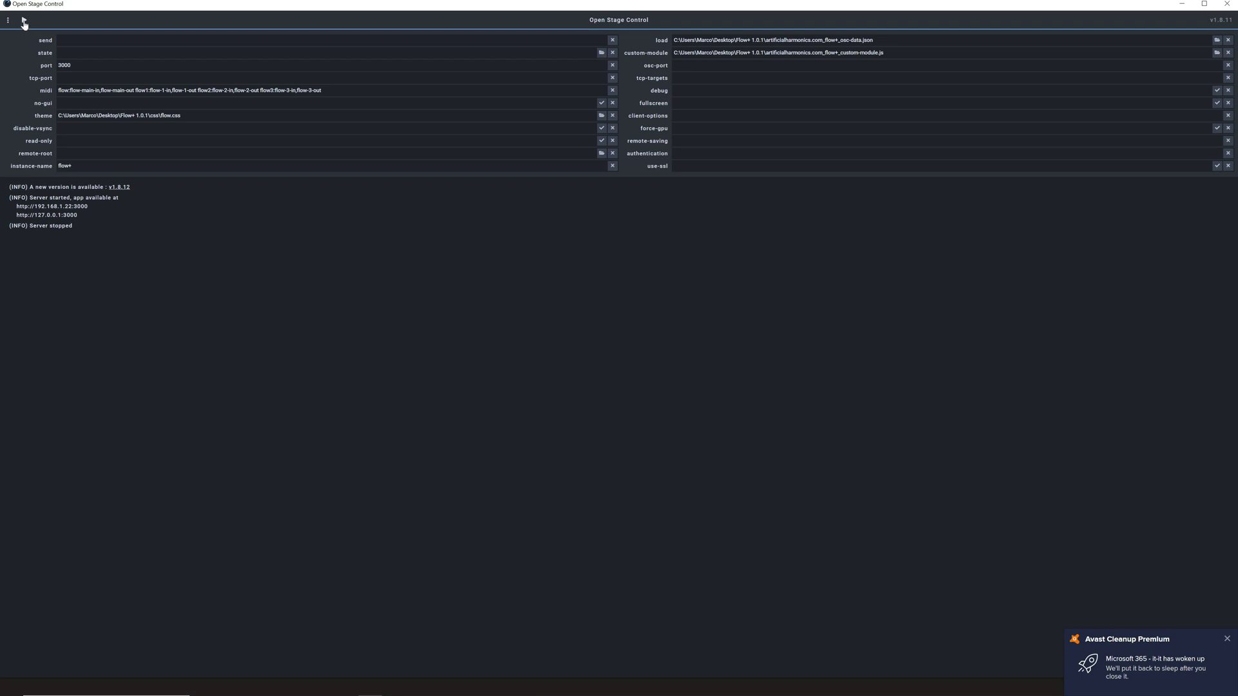
- Start the server and activate the Flow+ license with the purchase email and the license key
left_click(24, 20)
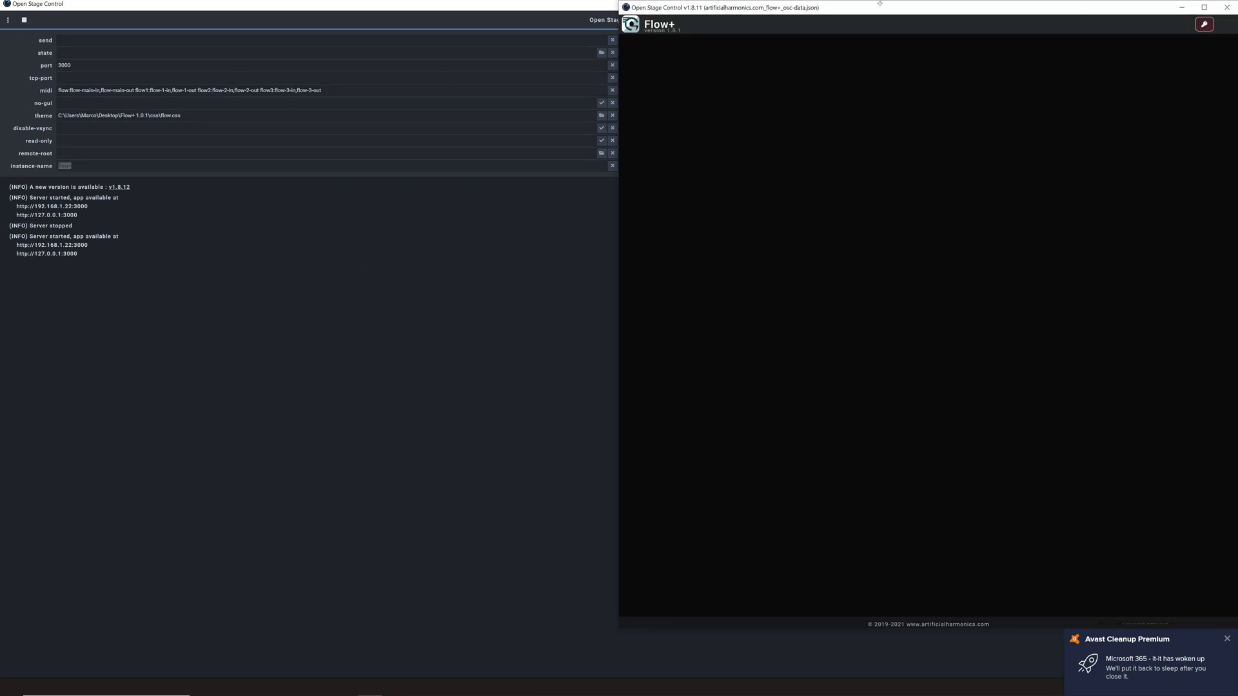
left_click_drag(987, 9, 662, 38)
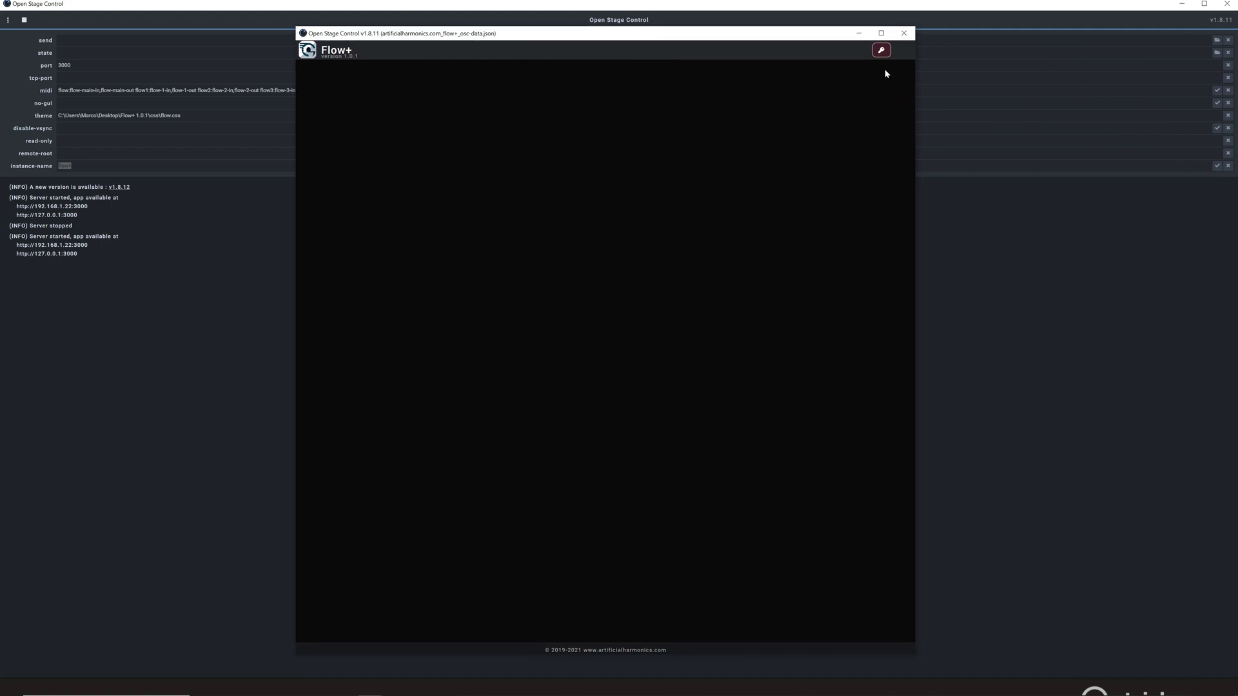
left_click(882, 51)
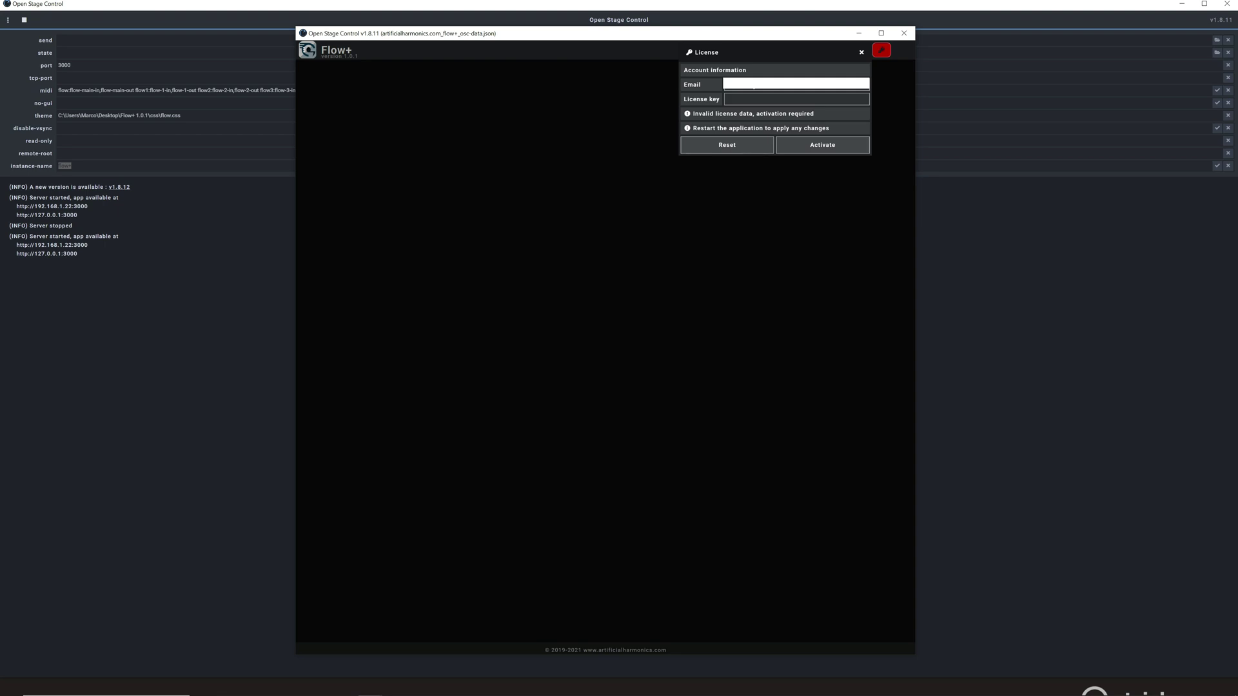
key("ctrl+v")
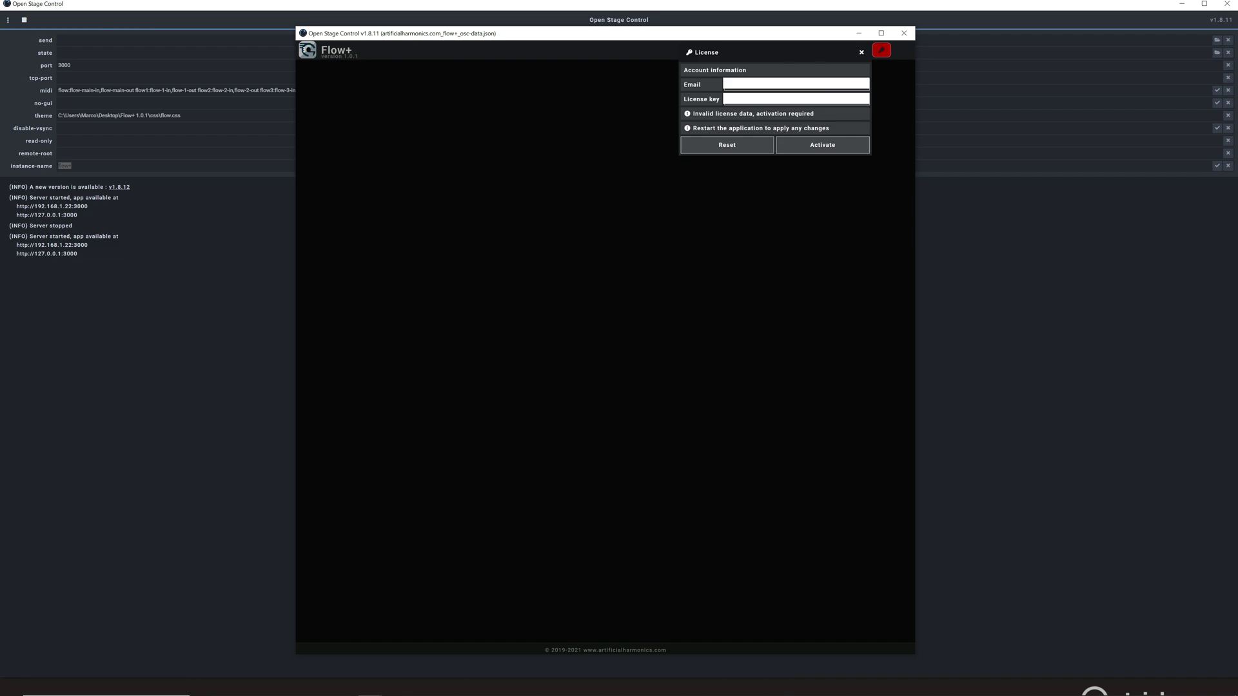
left_click(741, 151)
left_click(814, 150)
left_click(739, 152)
left_click(830, 147)
- Close Flow+ and restart the server to apply the activation, testing the Folders / Libraries view before stopping the server
left_click(904, 32)
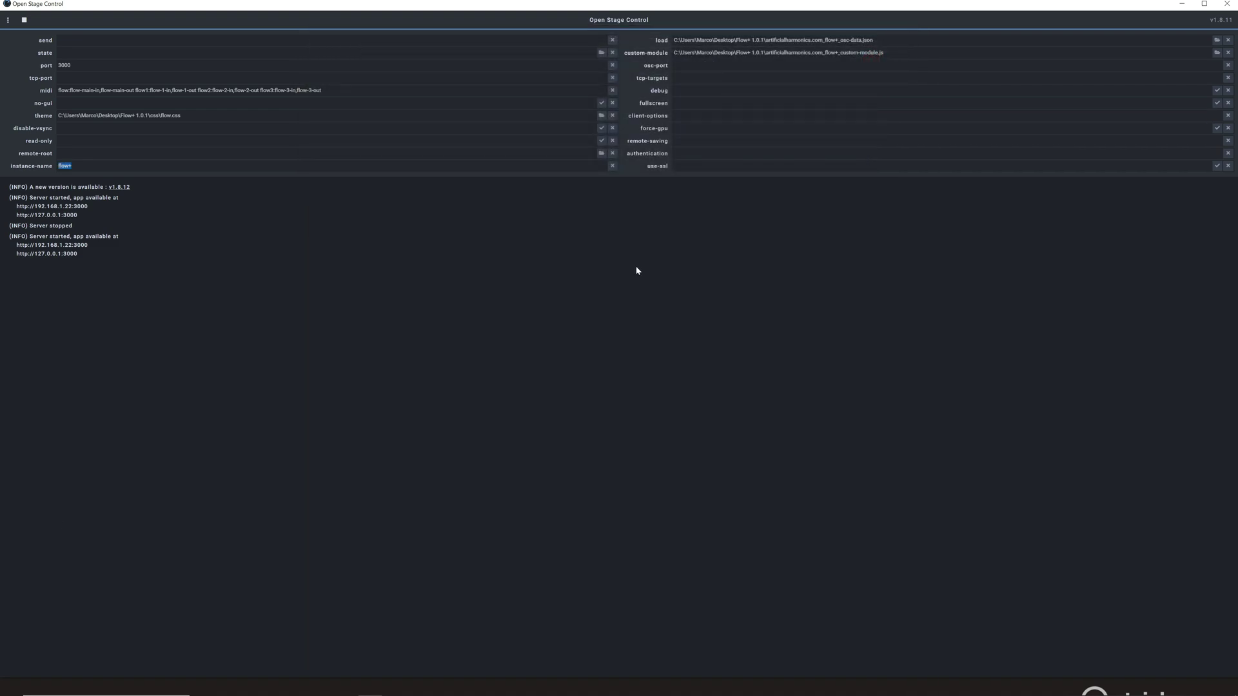
left_click(24, 20)
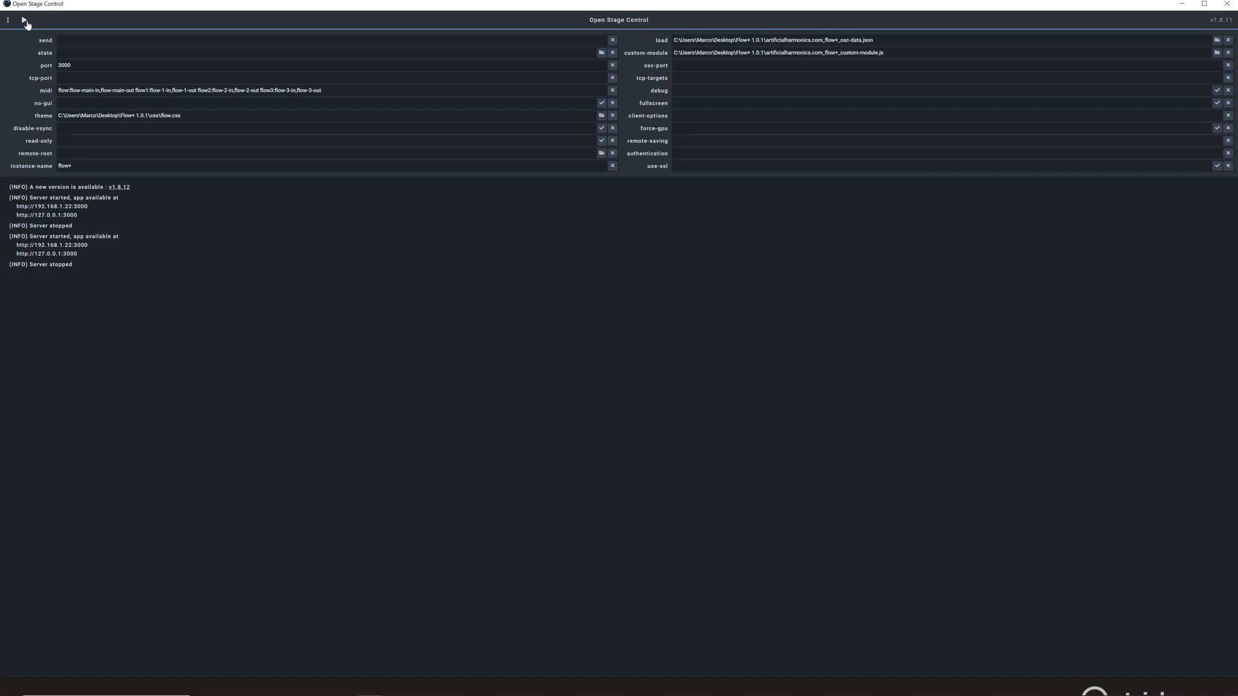
left_click(25, 20)
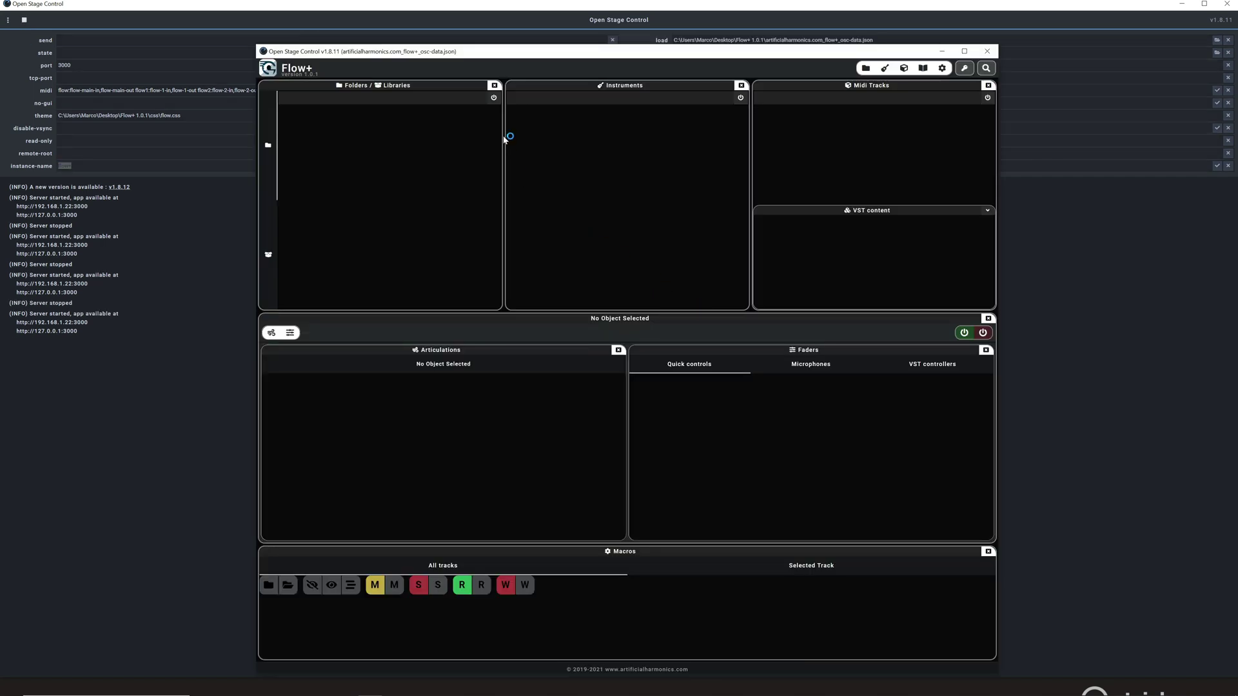
left_click(495, 98)
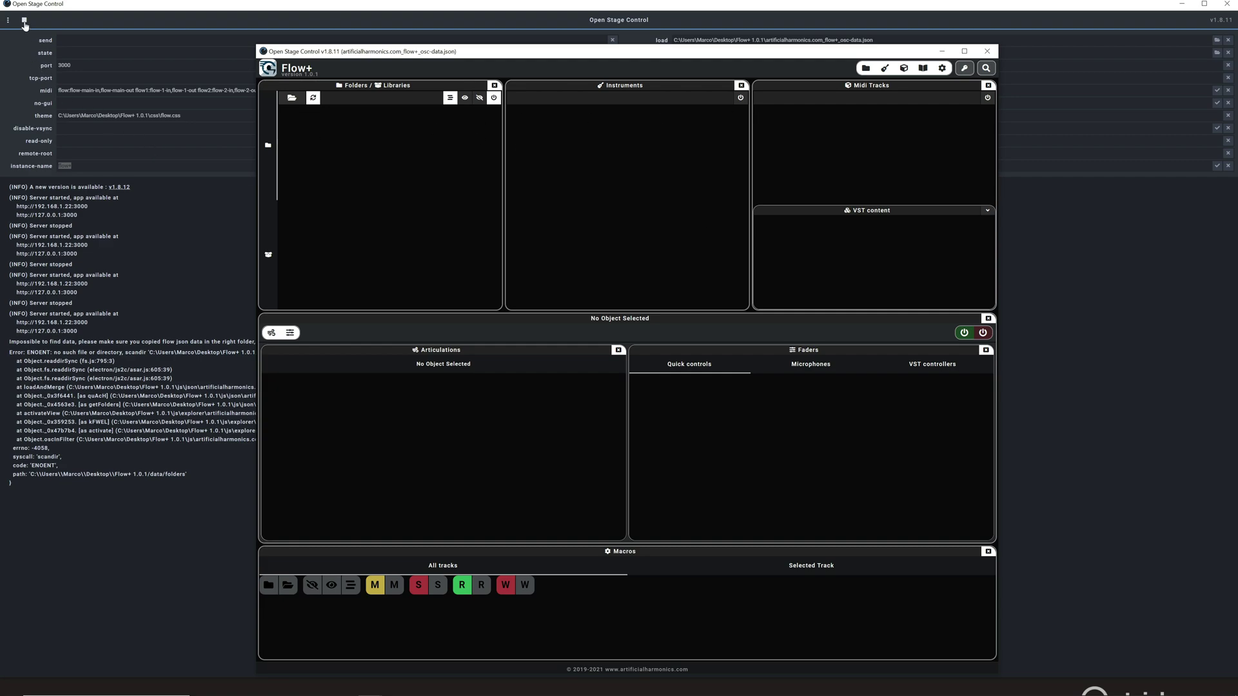
left_click(25, 21)
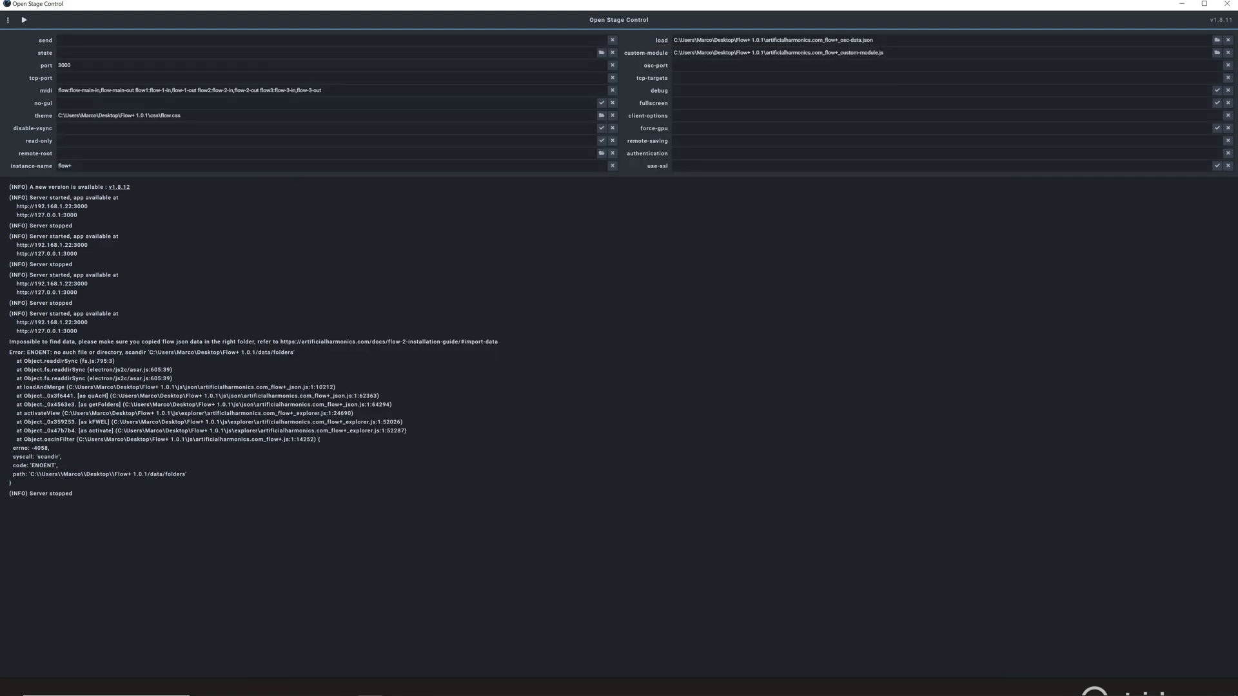
- Switch to Google Chrome and review the Flow 2 installation guide from section 5.5 back to the data import in 5.1
left_click(1187, 7)
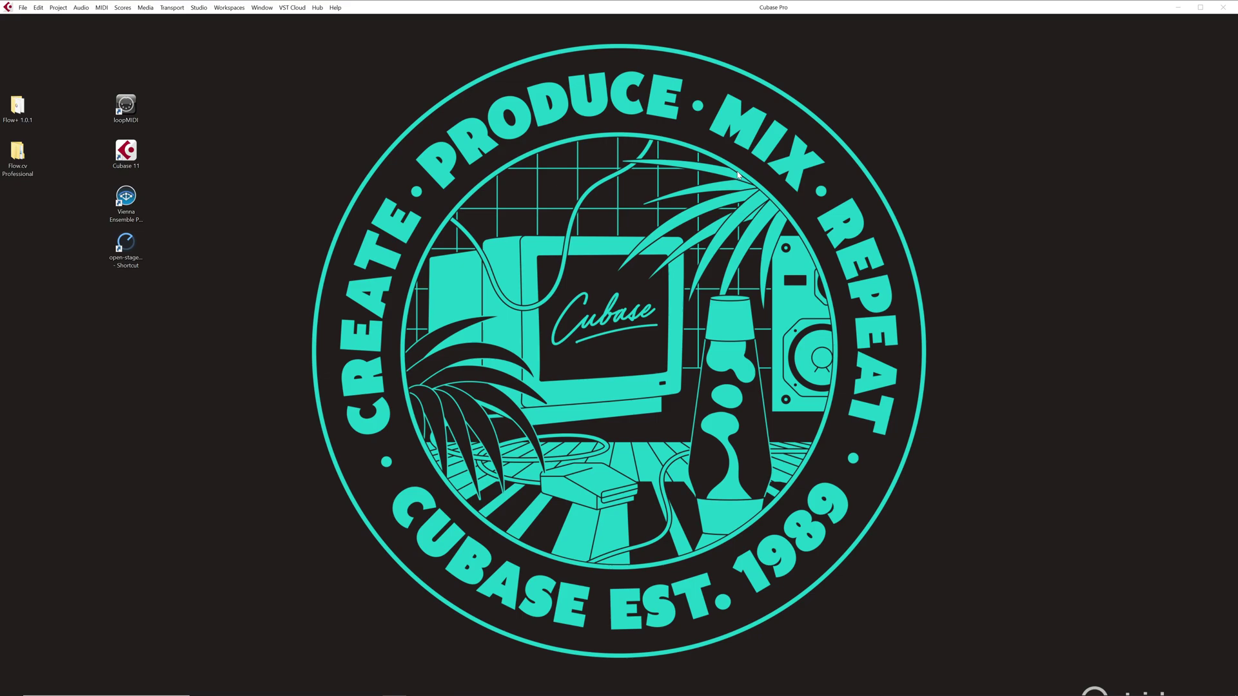
key("alt+Tab")
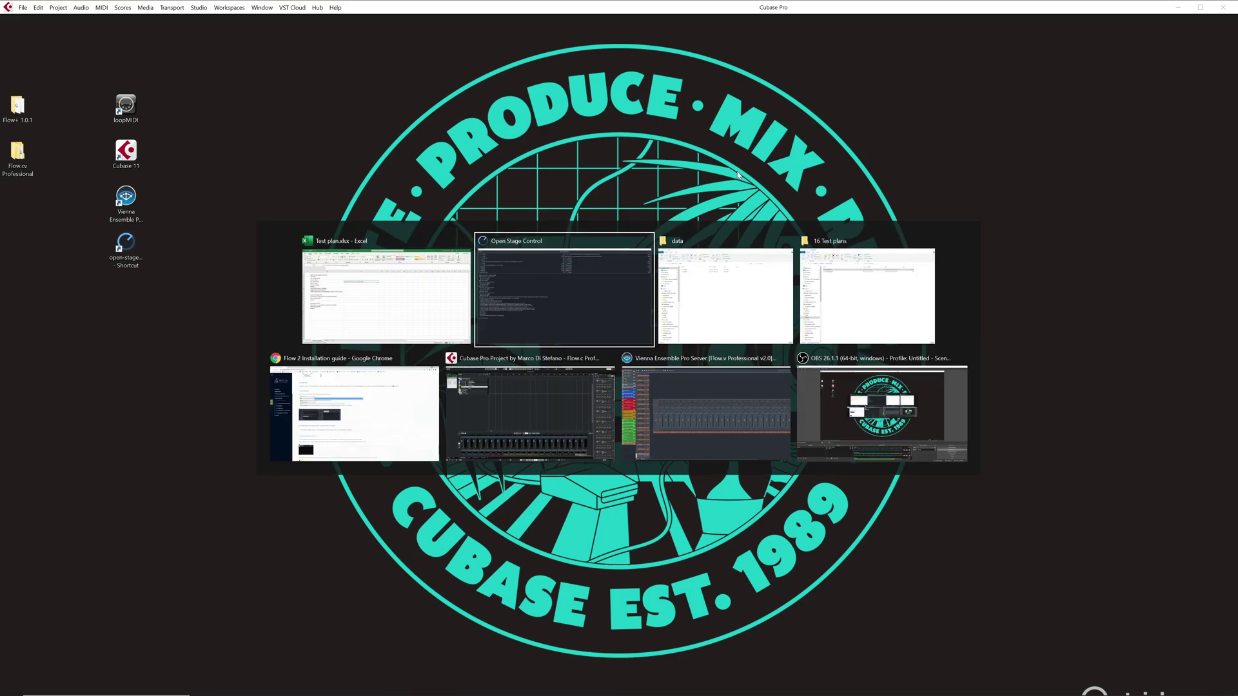
key("alt+Tab")
key("alt+Tab")
key("alt+Tab")
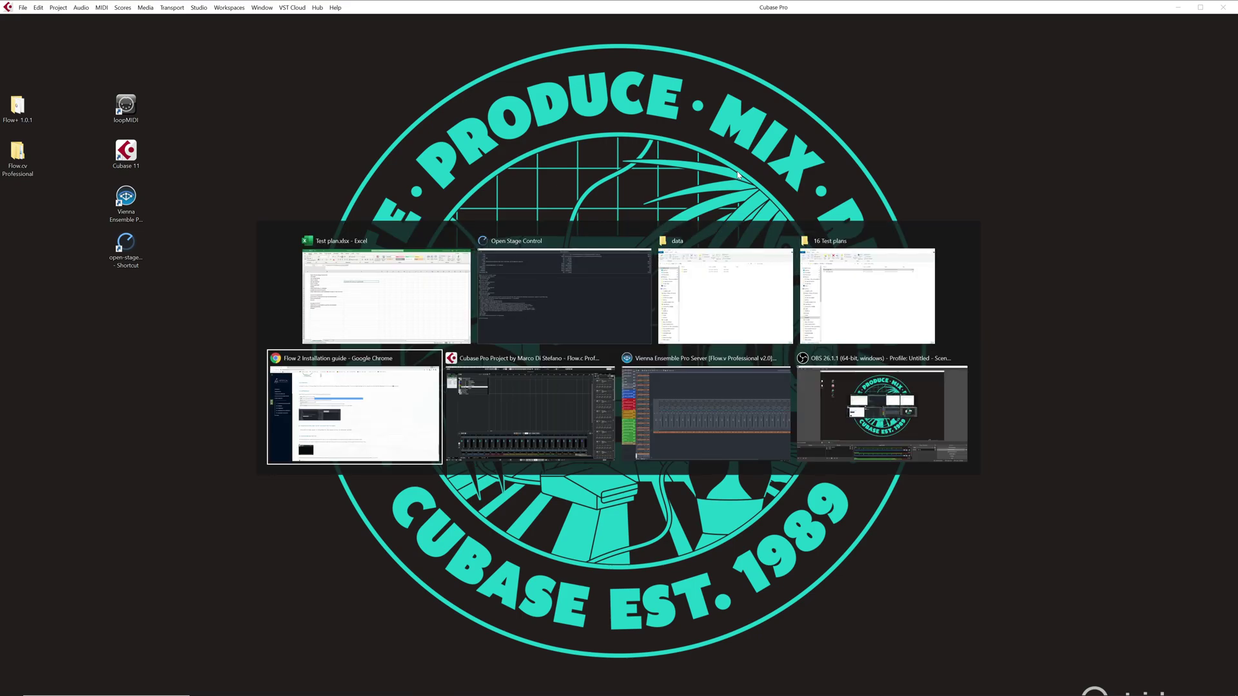
scroll(560, 280, "down", 6)
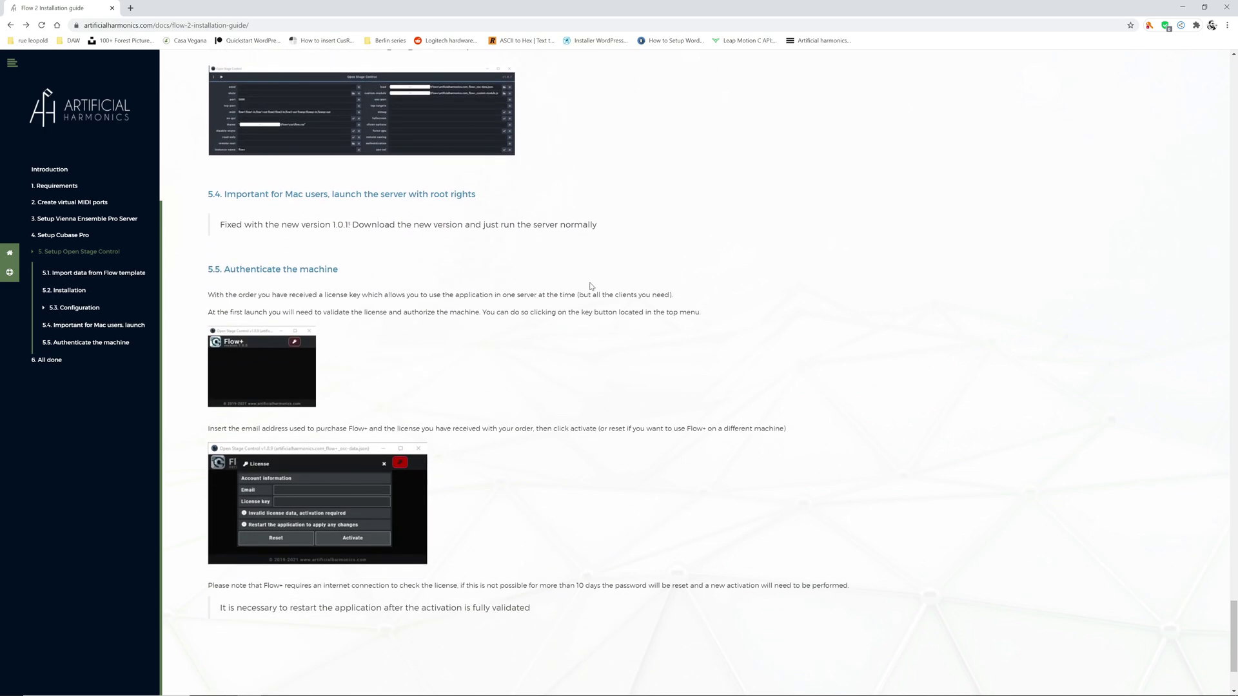
scroll(594, 284, "up", 2)
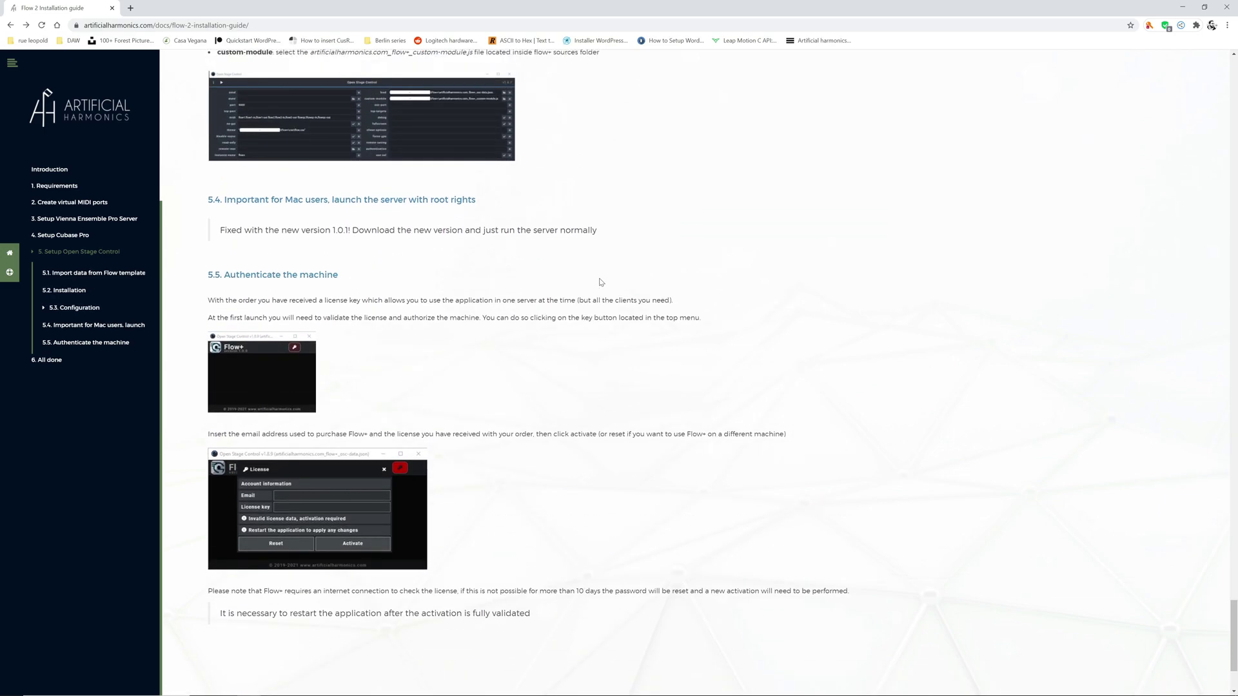
scroll(601, 282, "up", 2)
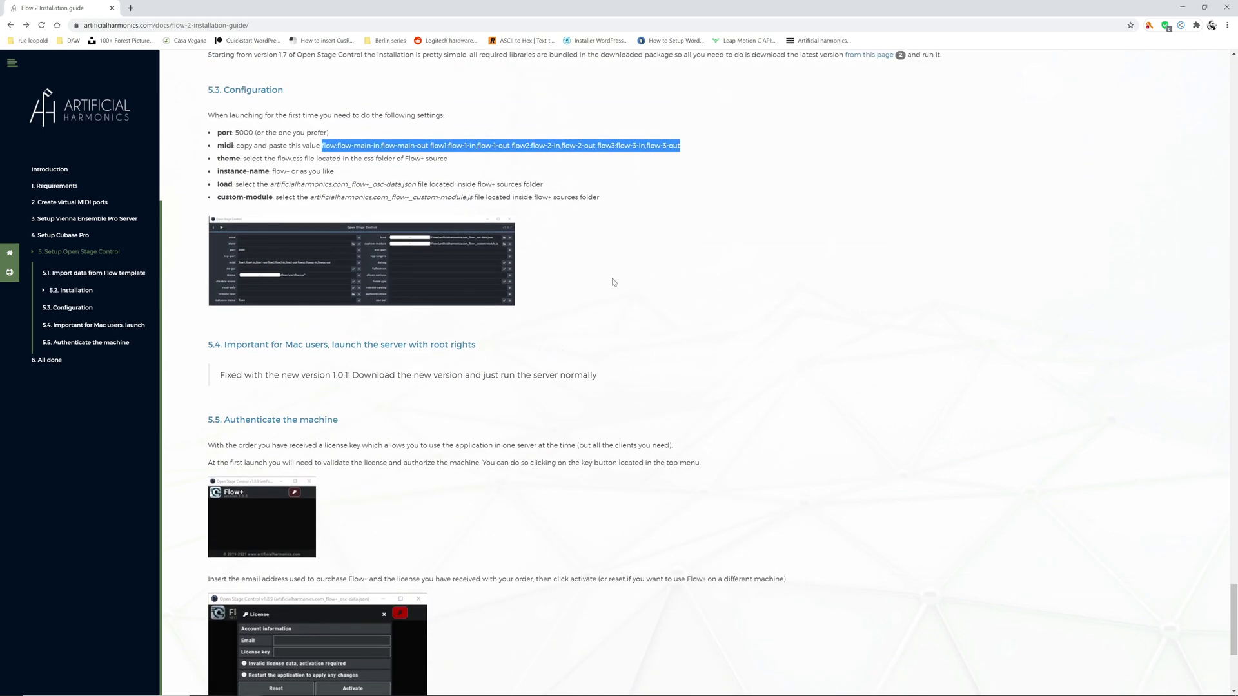
scroll(438, 418, "up", 1)
scroll(438, 418, "up", 3)
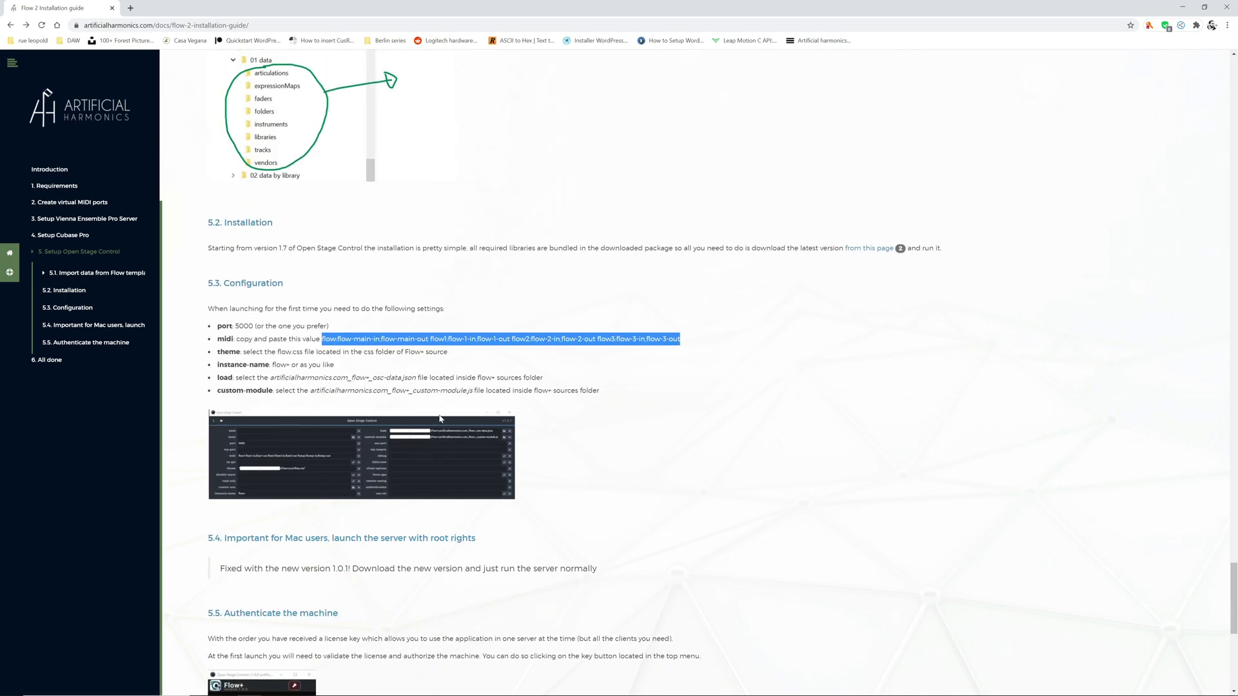
left_click(1188, 8)
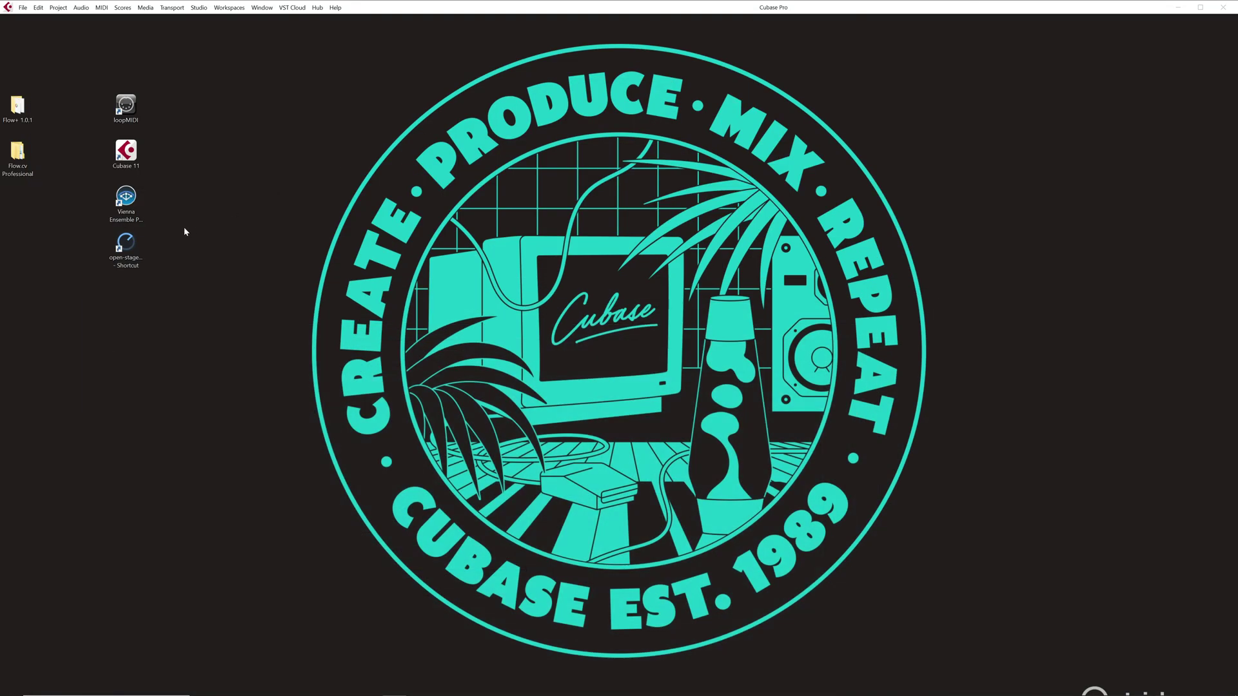
- Copy all eight folders, articulations through vendors, from 03 Flow+ > 01 data in the desktop's Flow.cv Professional folder
double_click(26, 167)
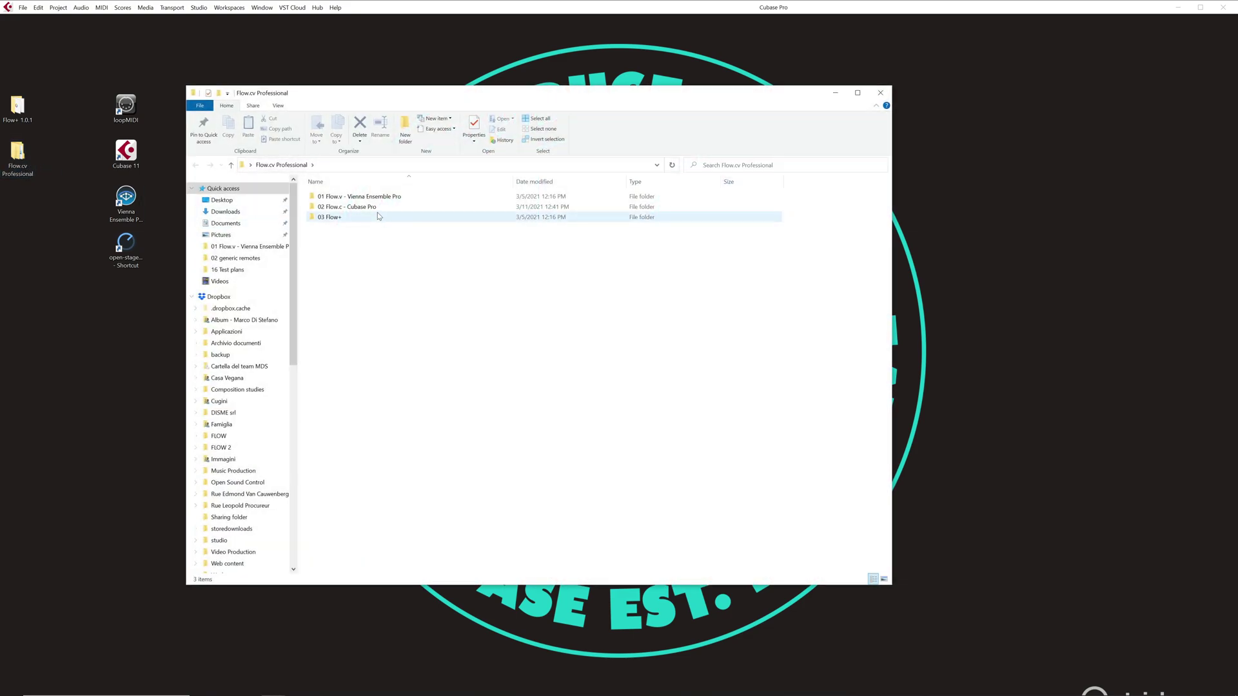
left_click(355, 218)
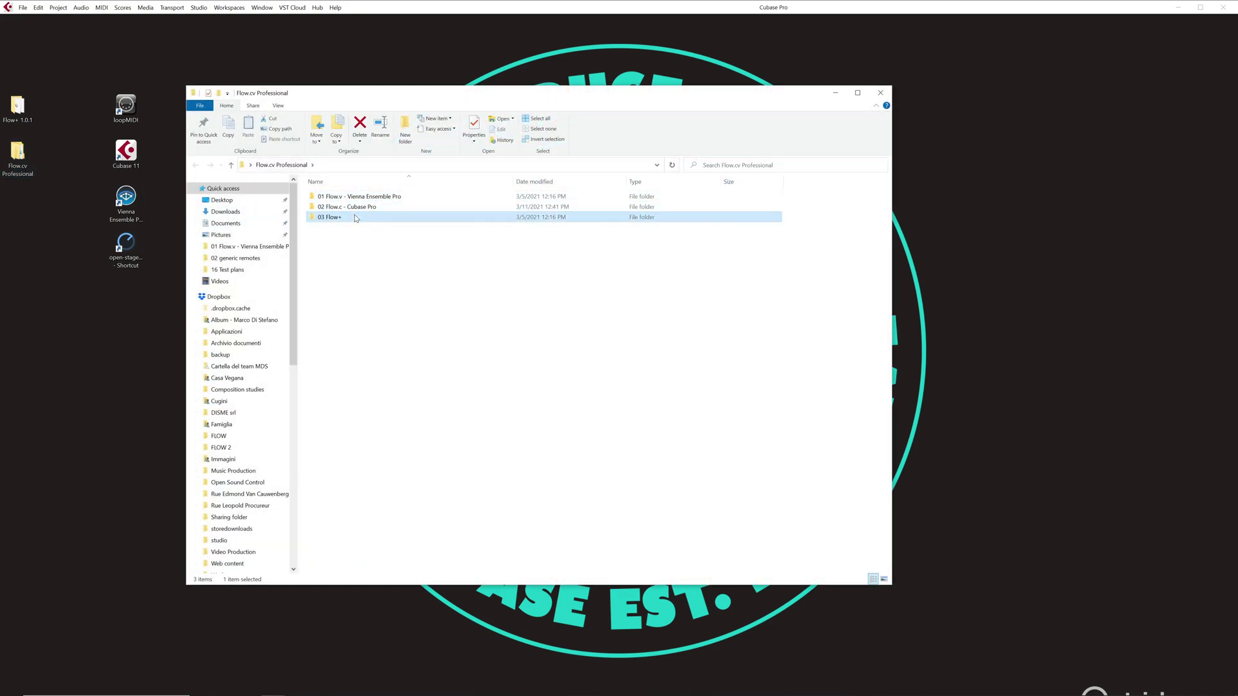
double_click(354, 218)
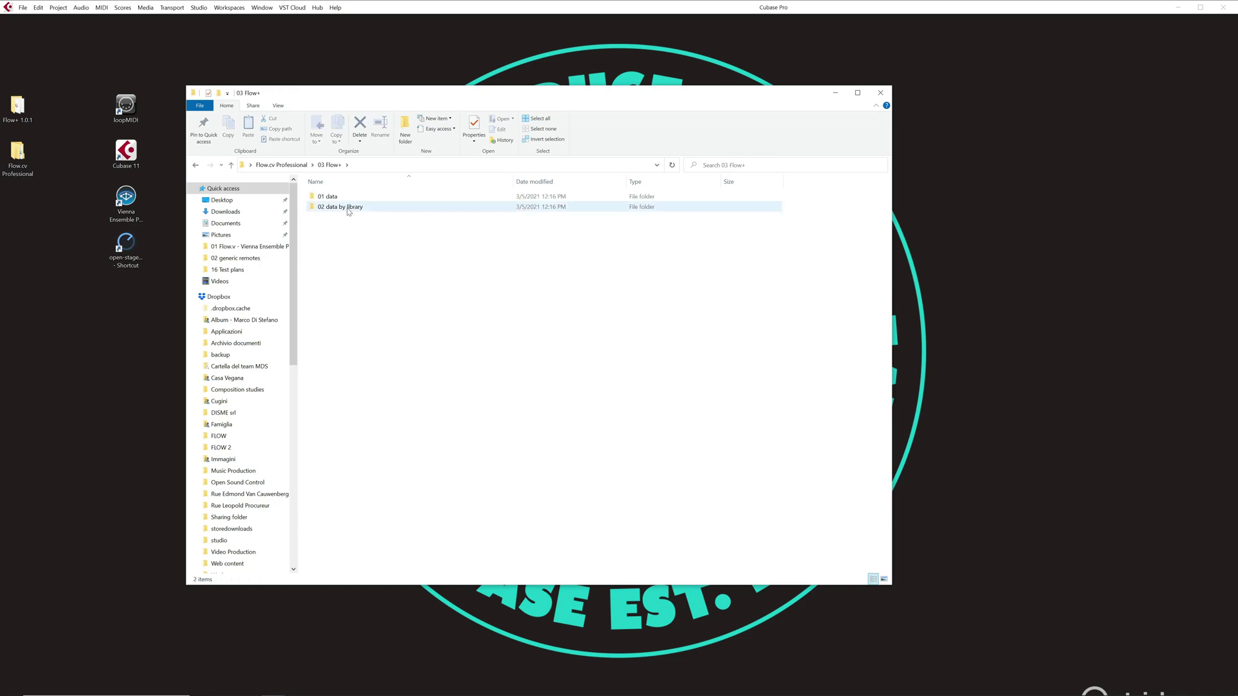
double_click(346, 200)
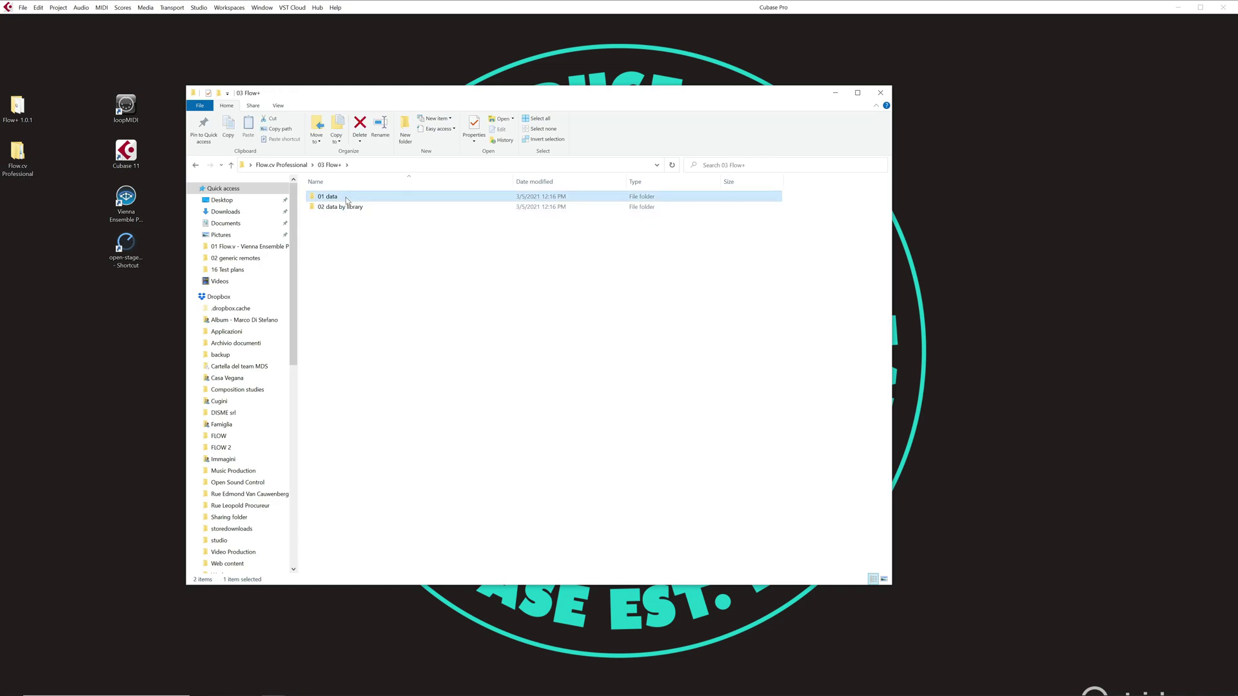
left_click_drag(423, 297, 349, 192)
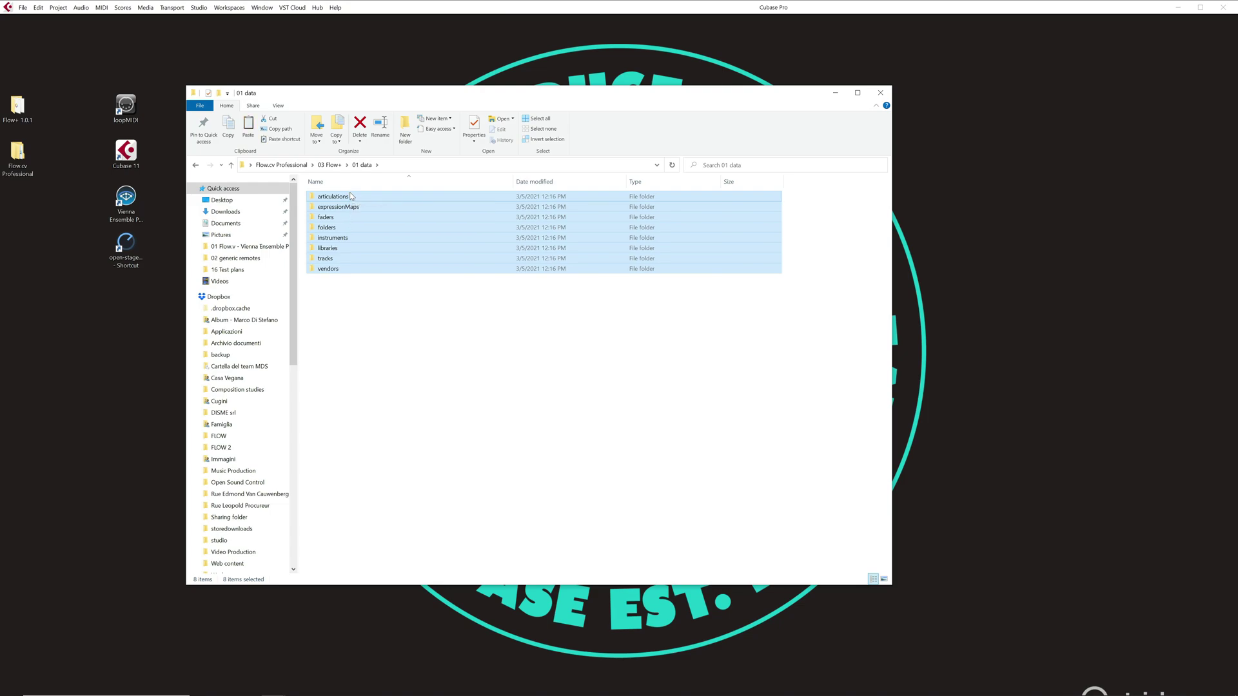
left_click(291, 166)
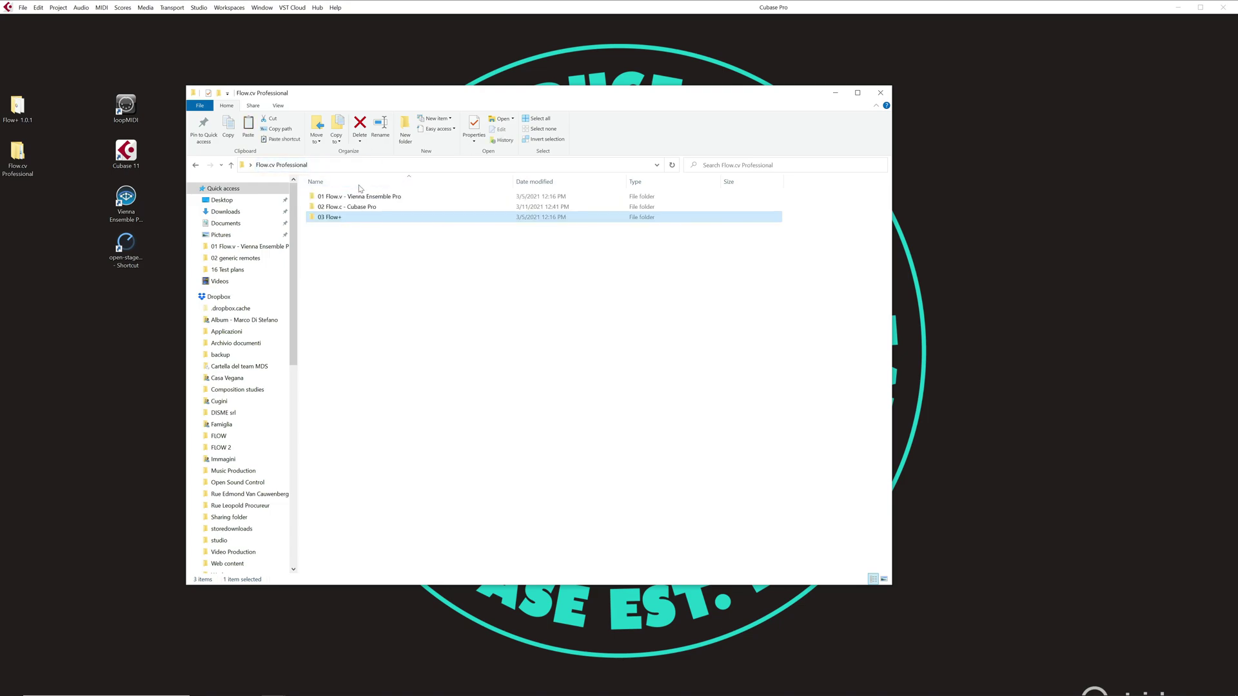
- Paste the copied template folders into the data folder of Flow+ 1.0.1, beside macros and system
double_click(32, 111)
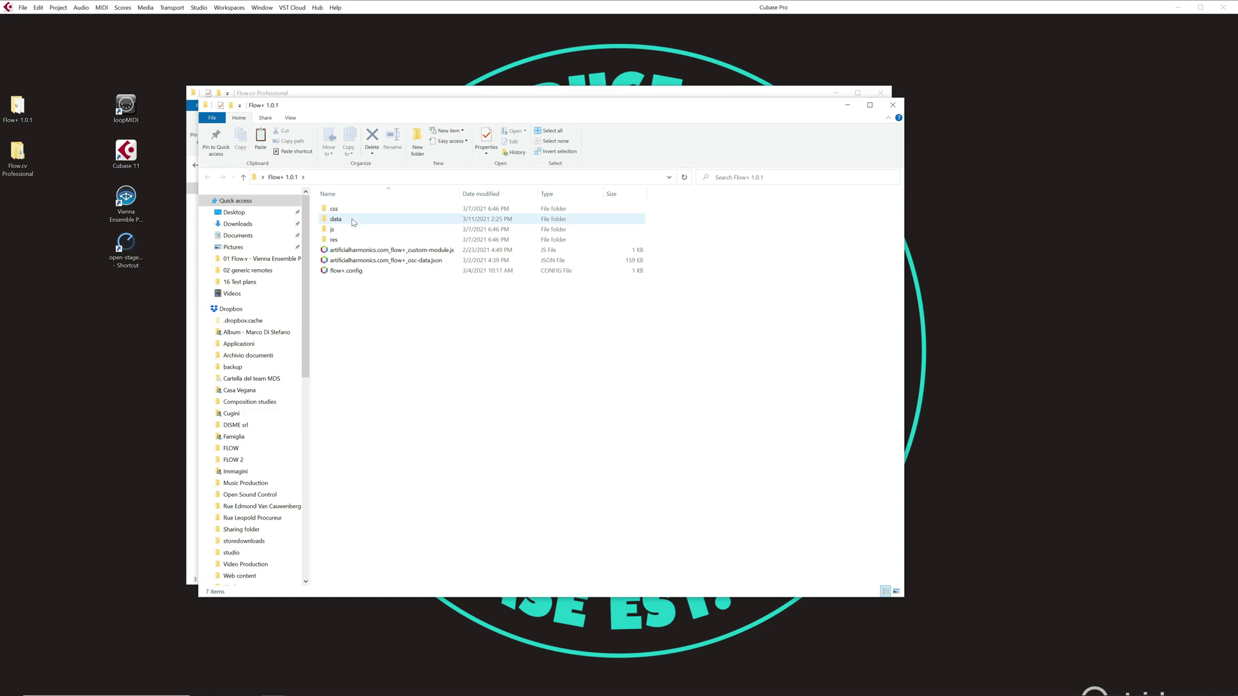
double_click(353, 221)
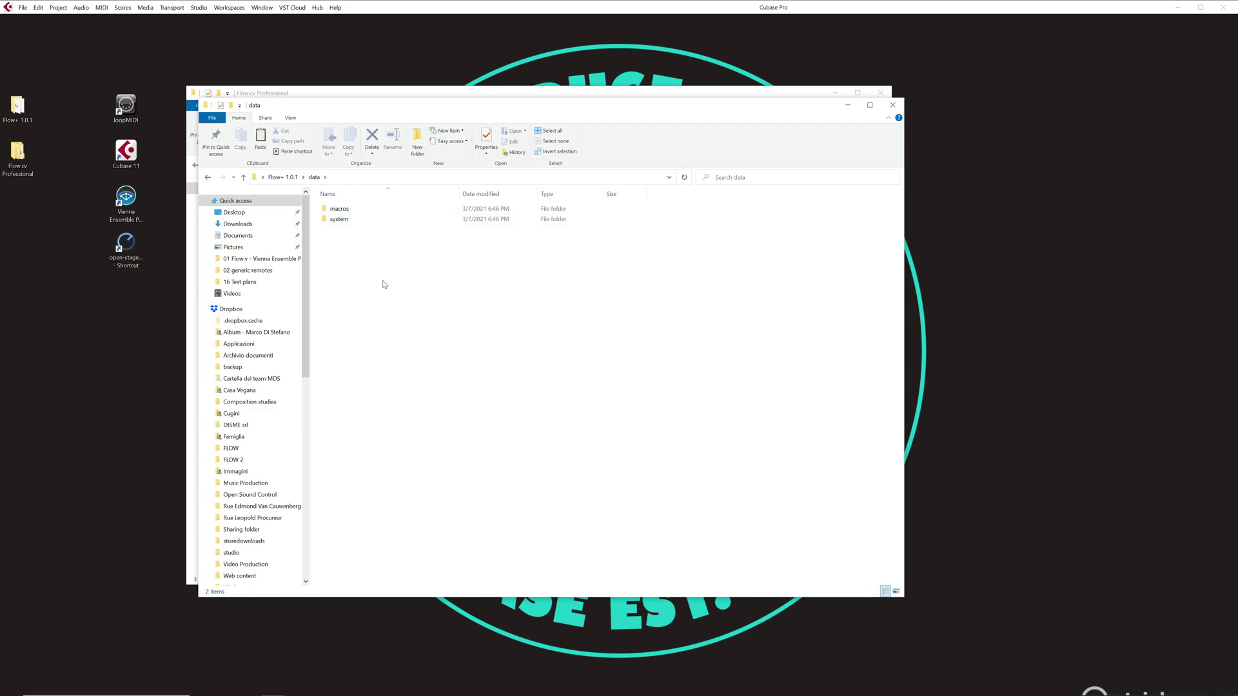
key("ctrl+v")
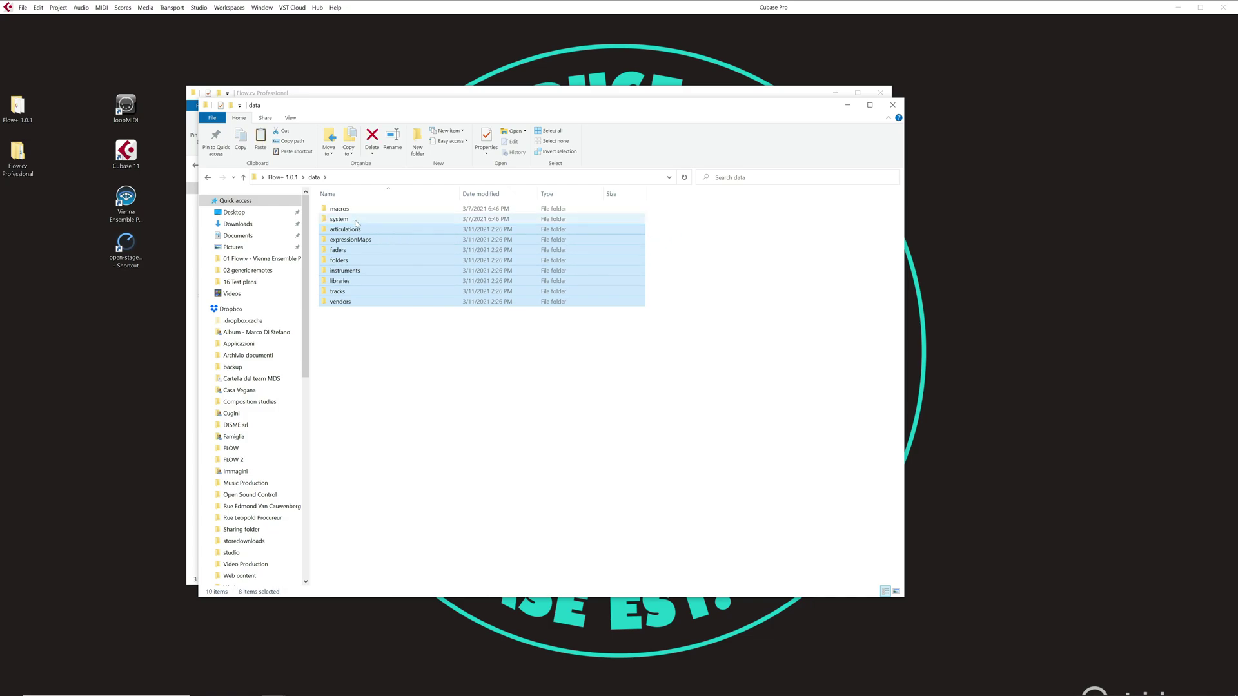
left_click(339, 208)
left_click(359, 299, "shift")
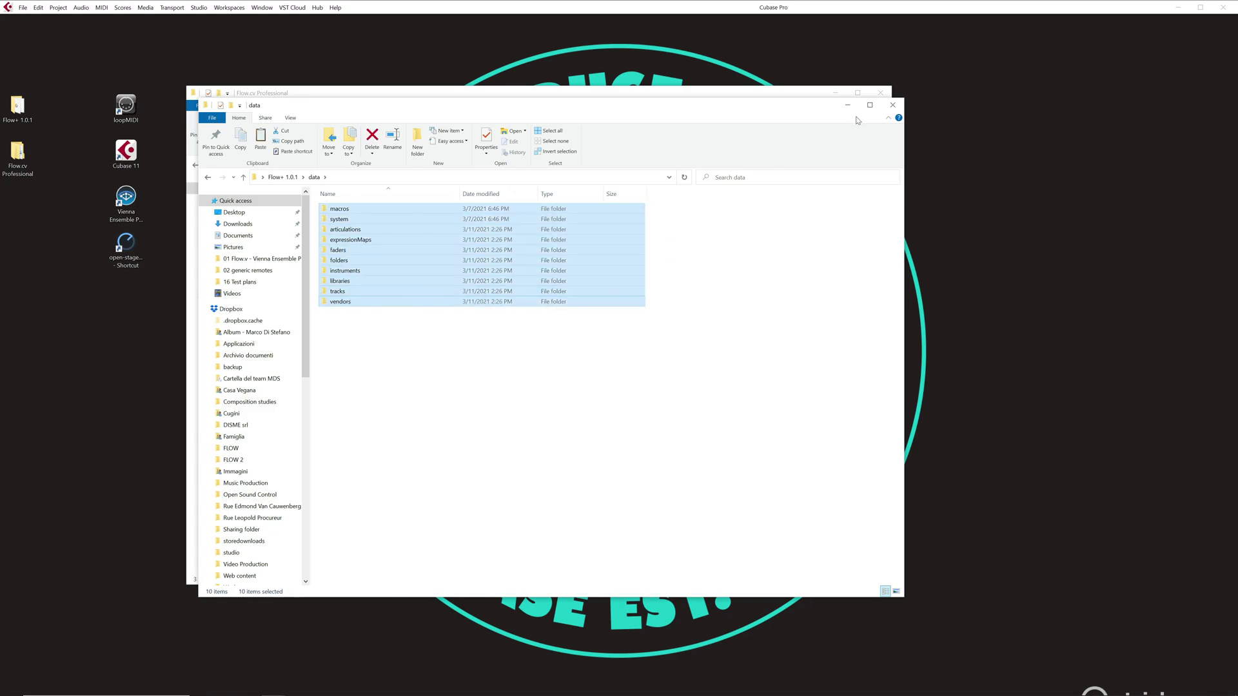
- Minimize the open folder windows and switch to Open Stage Control
left_click(839, 103)
left_click(838, 101)
key("alt+Tab")
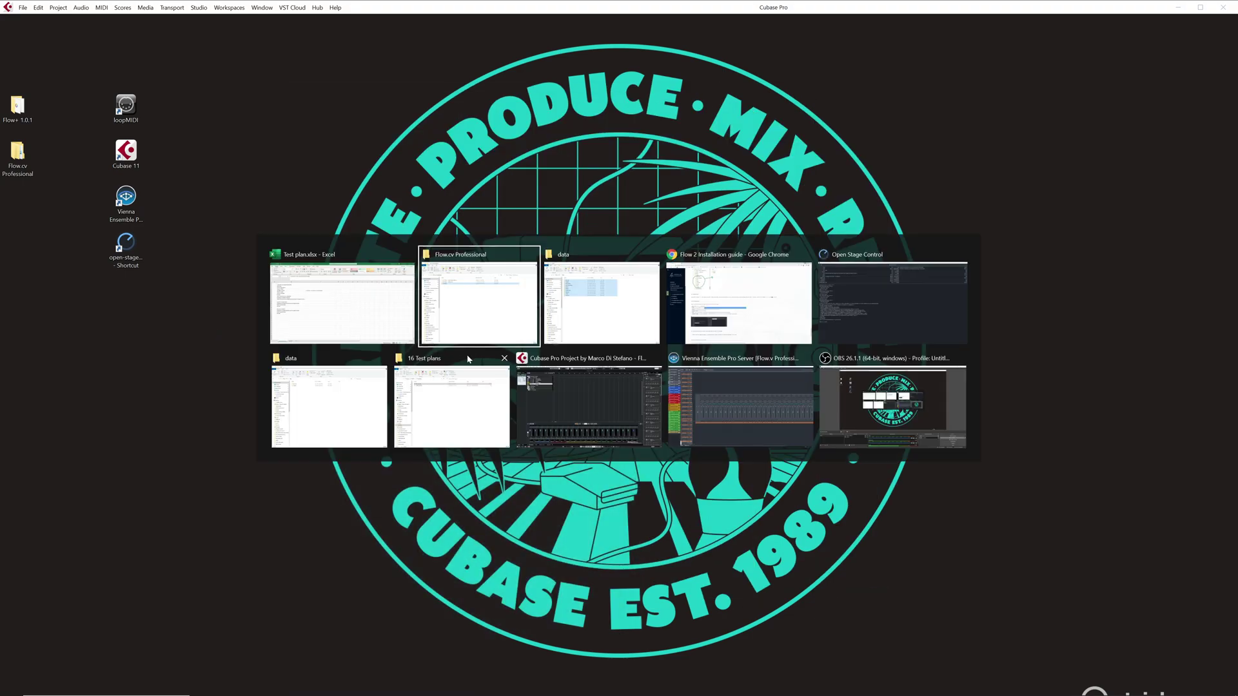
key("alt+Tab")
key("alt+Tab")
key("alt+Tab")
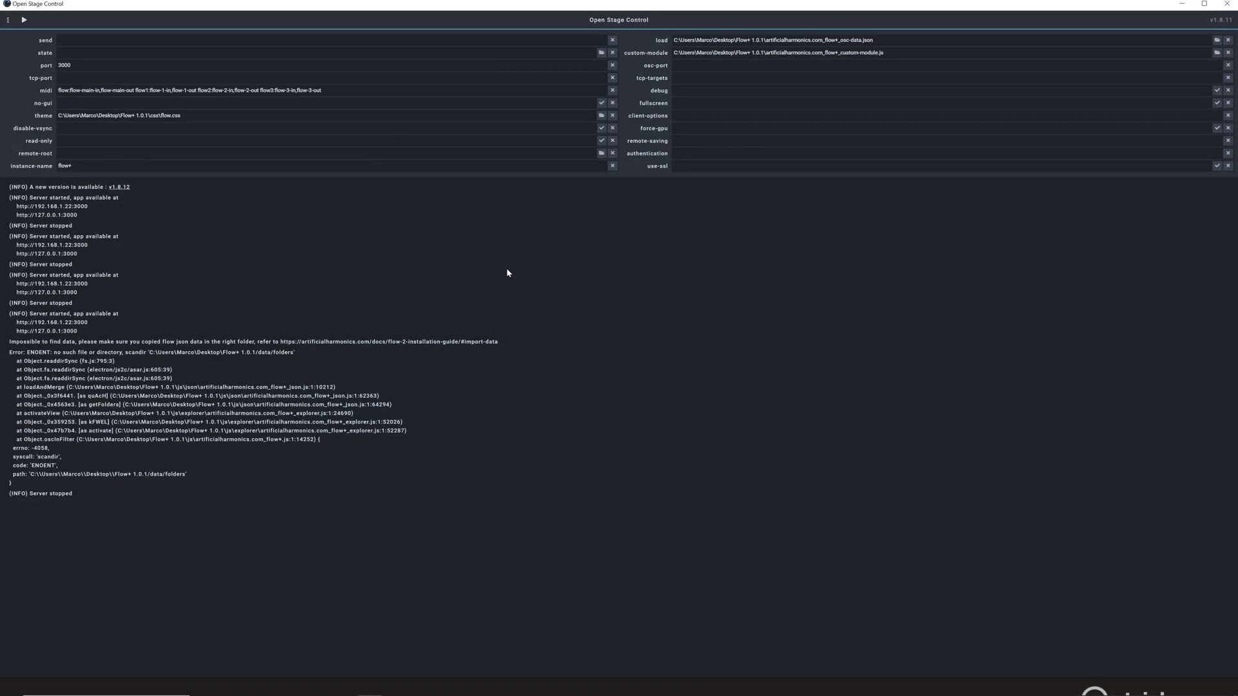
- Start the Open Stage Control server, activate Flow+'s Folders / Libraries panel and minimize the launcher window
left_click(23, 20)
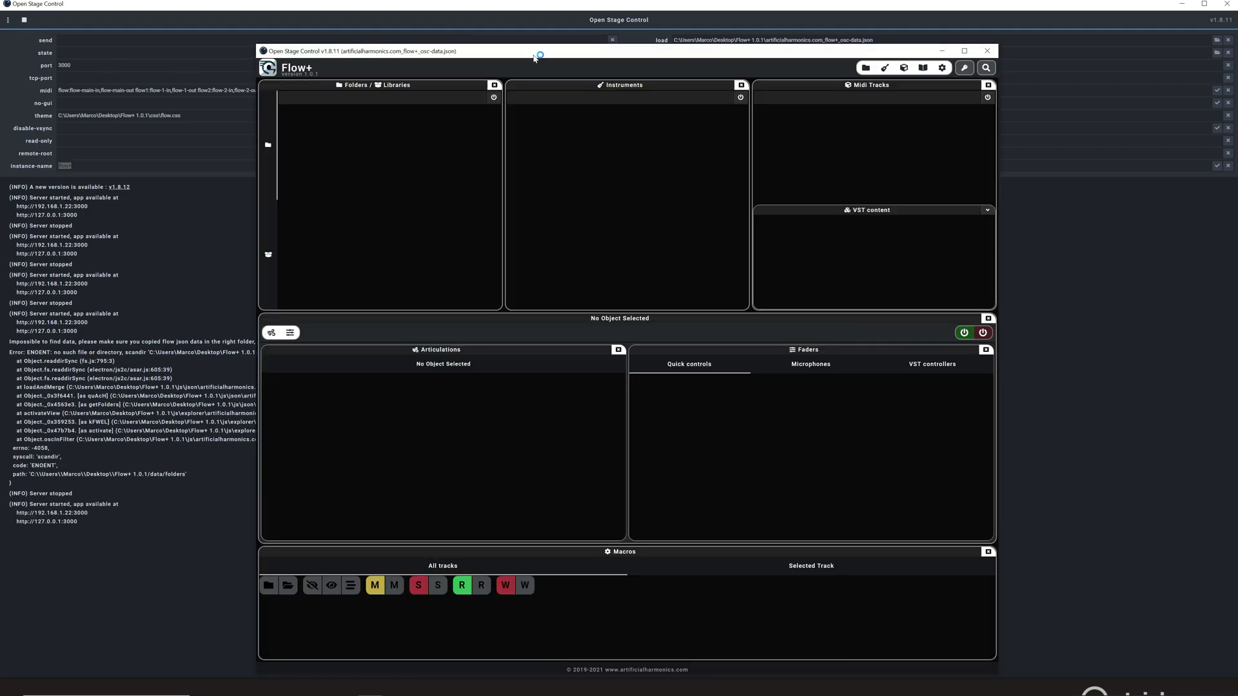
left_click(494, 98)
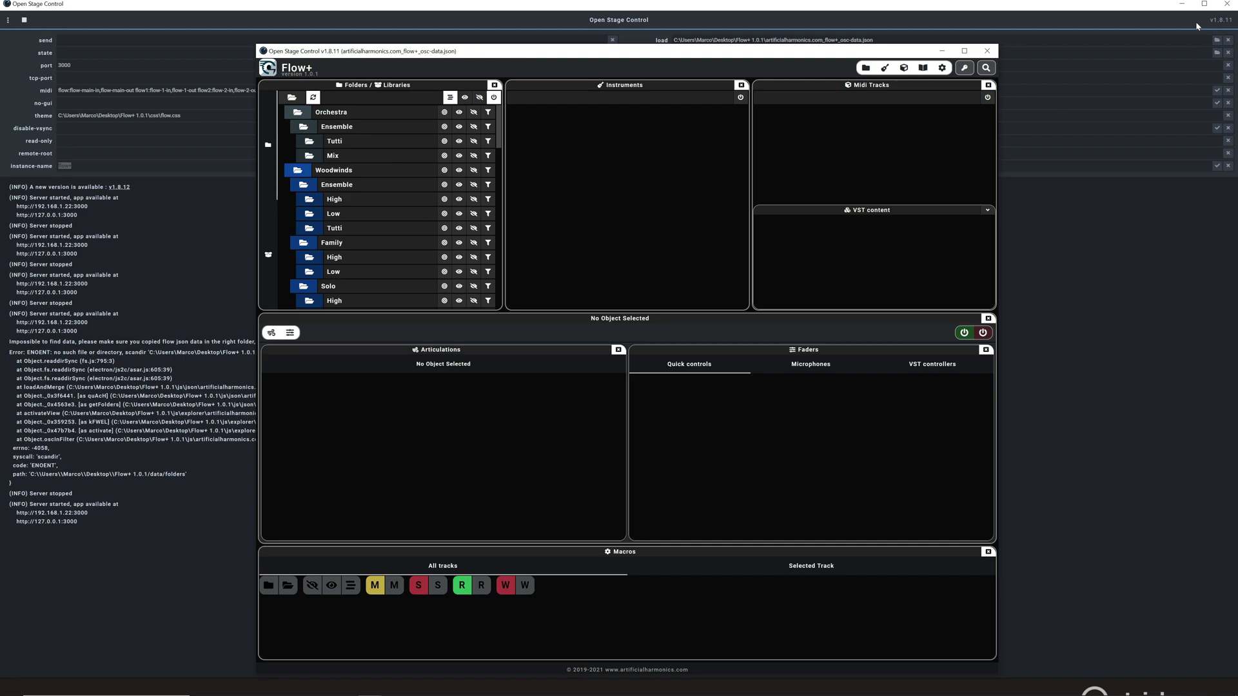
left_click(1181, 3)
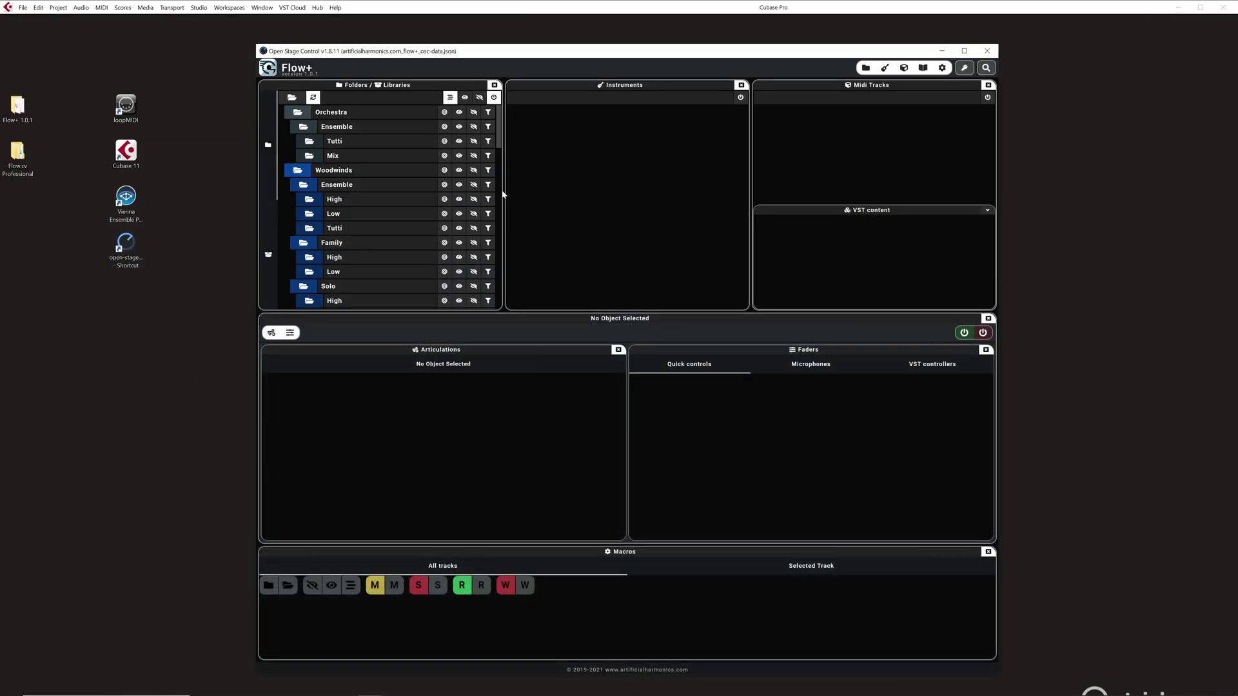
- Move the Flow+ window aside, narrow it and bring the Flow.c Professional v2.0 project in Cubase Pro forward
left_click_drag(503, 59, 745, 25)
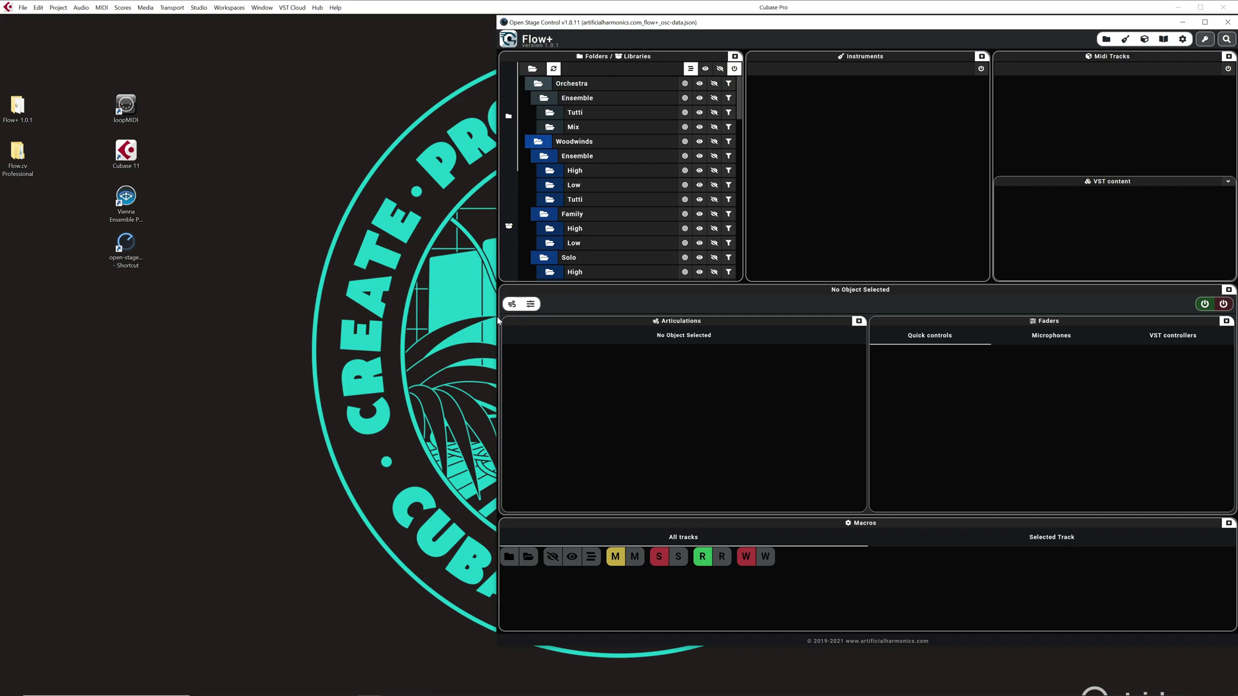
left_click_drag(497, 320, 591, 315)
key("super+Tab")
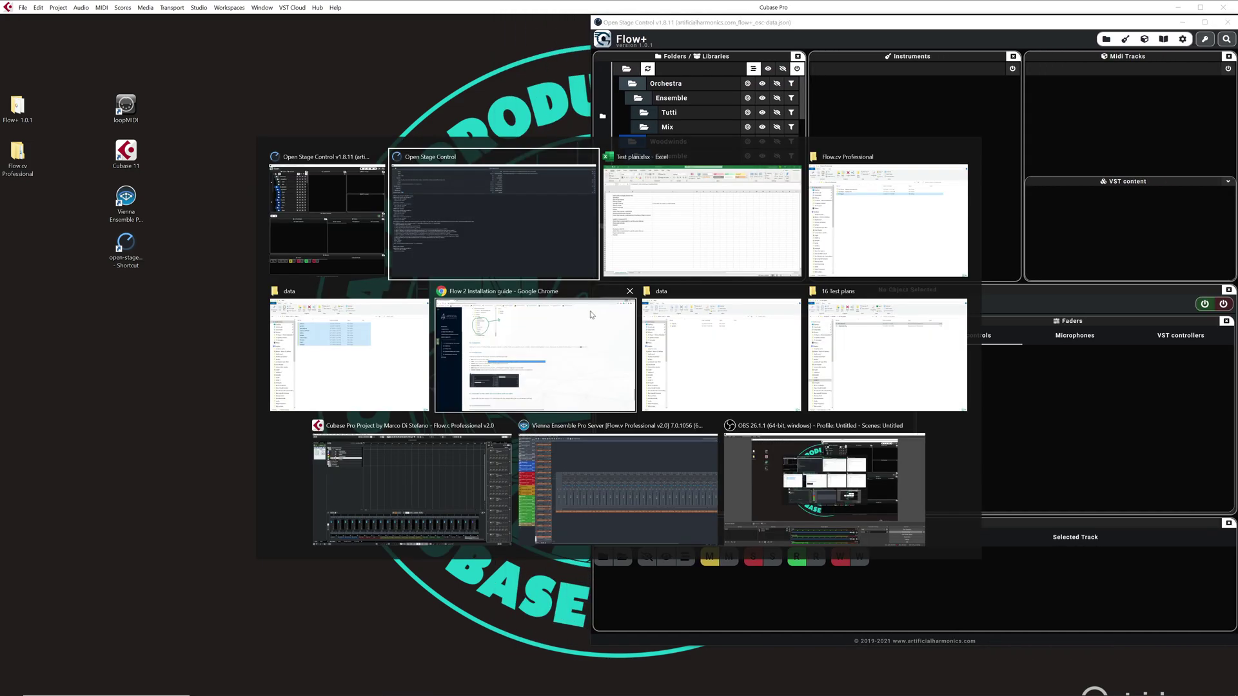
left_click(343, 235)
key("super+Tab")
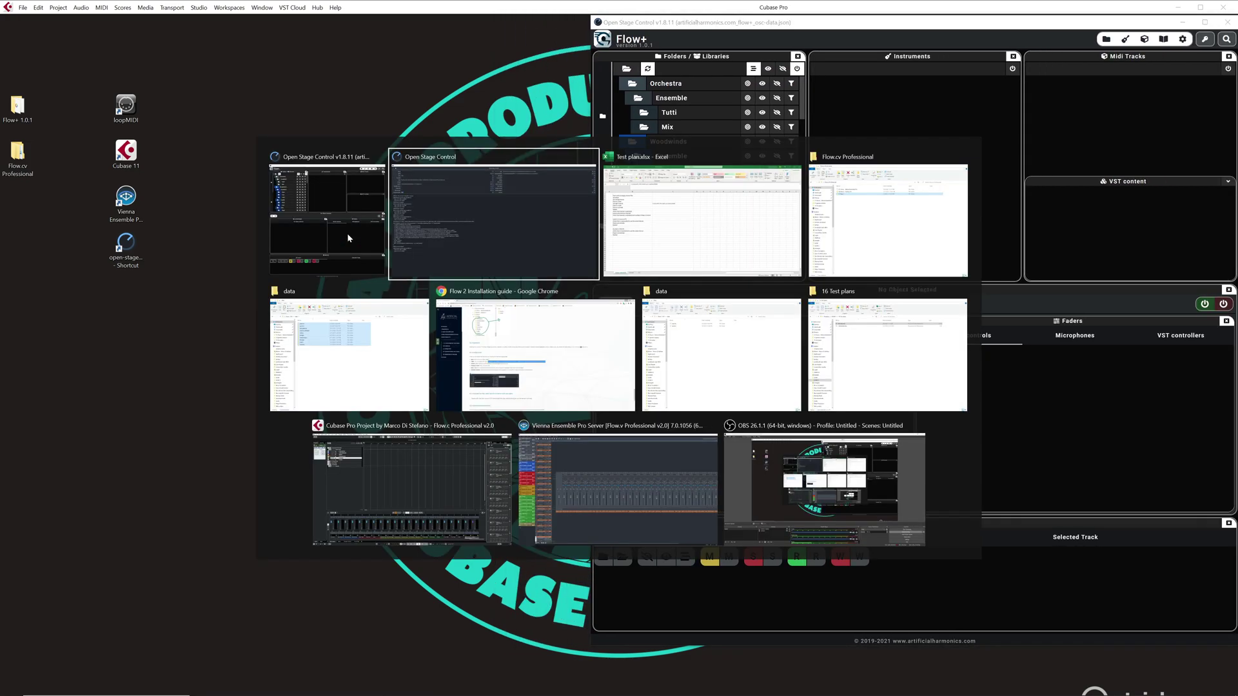
key("Tab")
key("Tab")
key("Tab")
key("Tab")
key("Tab")
key("Tab")
key("Tab")
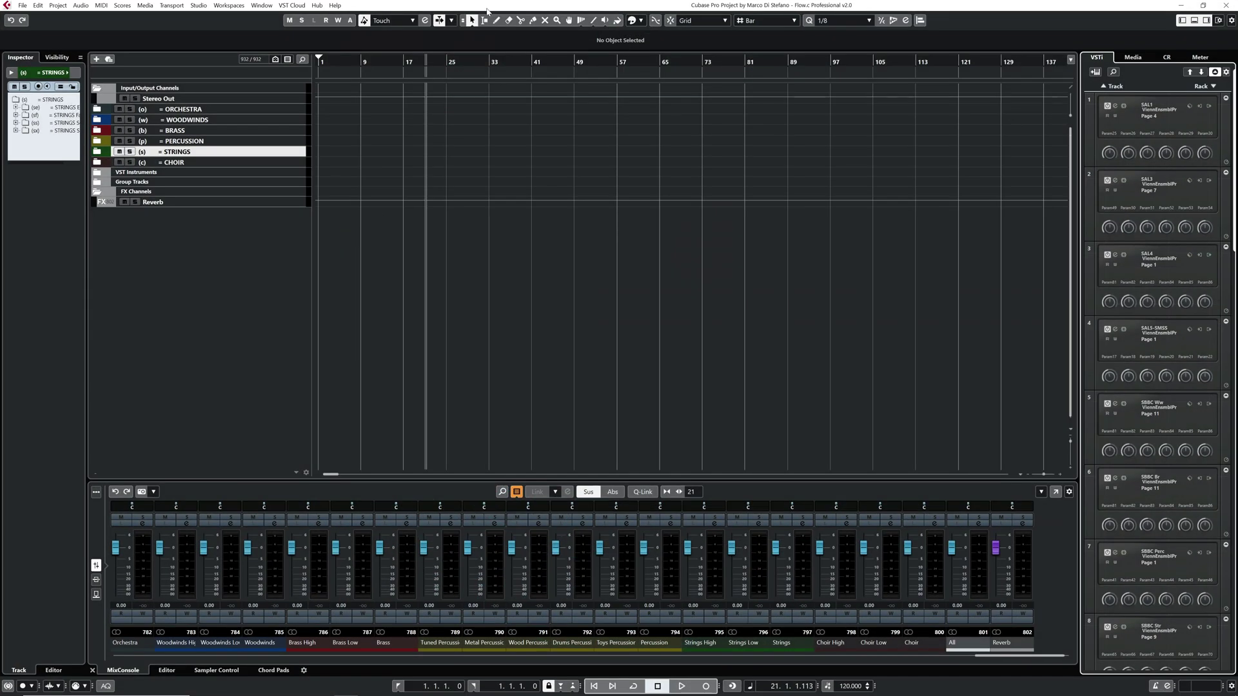
- Arrange the Cubase project window and the Flow+ window side by side, each filling half of the screen's width
left_click_drag(488, 6, 1, 2)
left_click_drag(685, 7, 1236, 45)
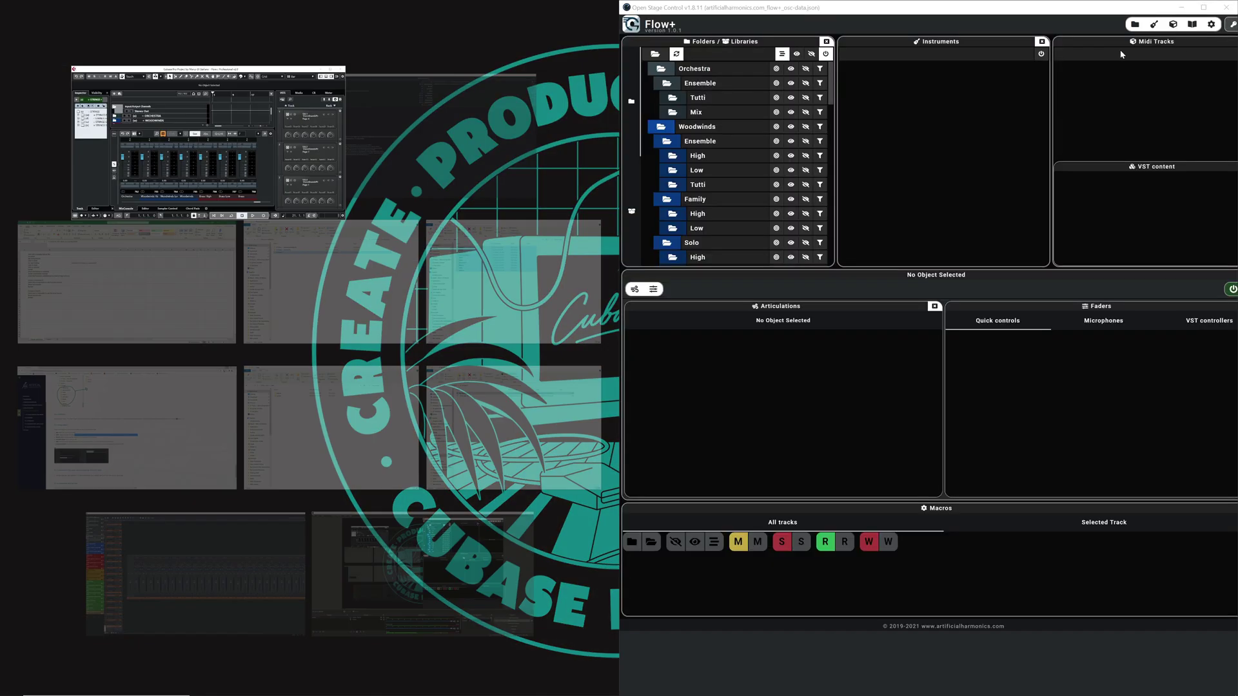
left_click(193, 142)
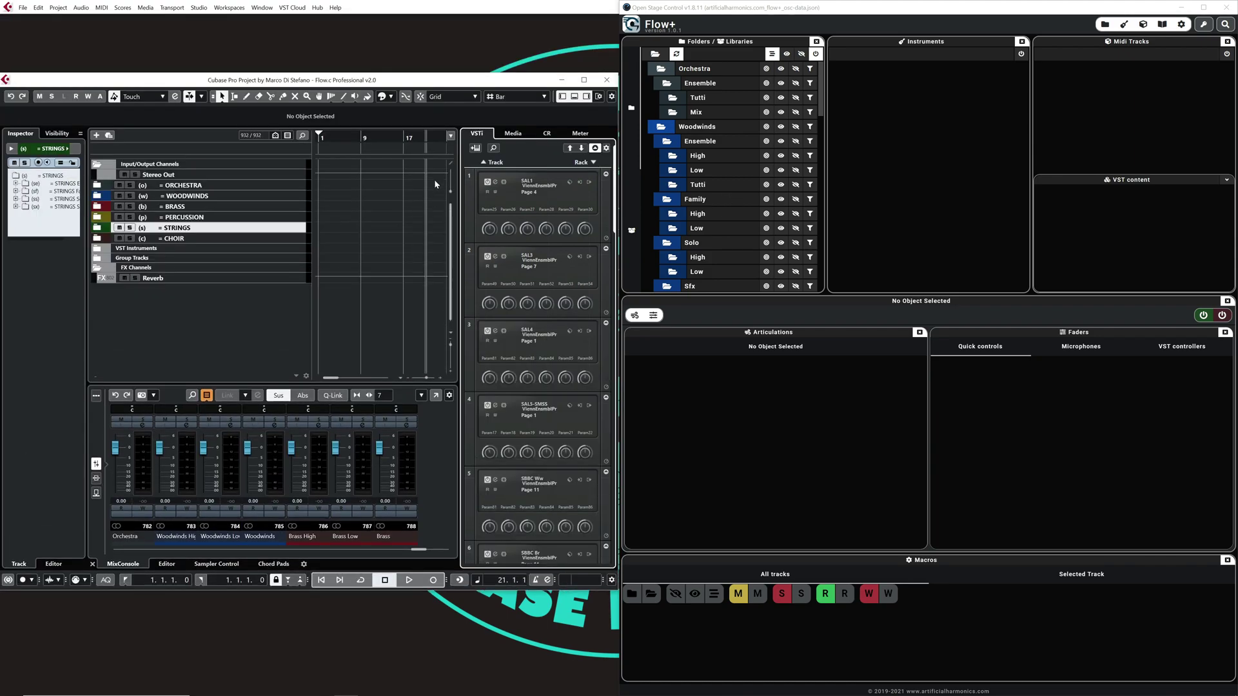
left_click_drag(417, 83, 419, 40)
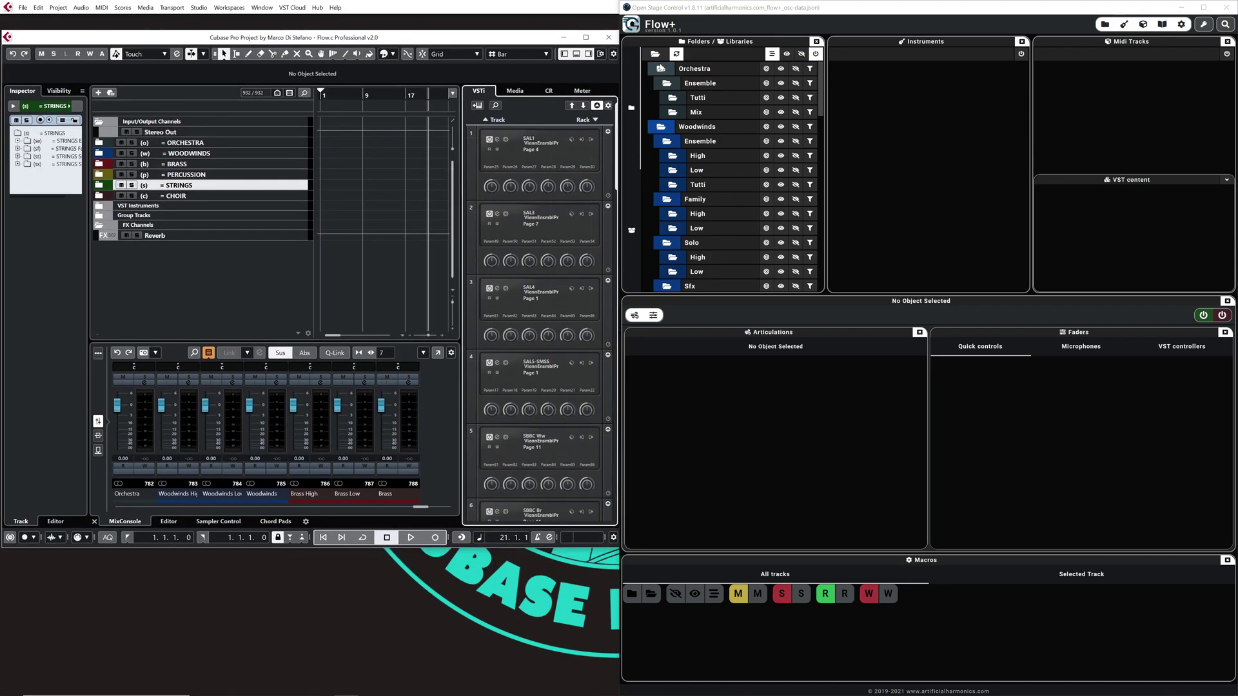
- Collapse and re-expand all template folders from Flow+, and collapse the Woodwinds folder
left_click(654, 54)
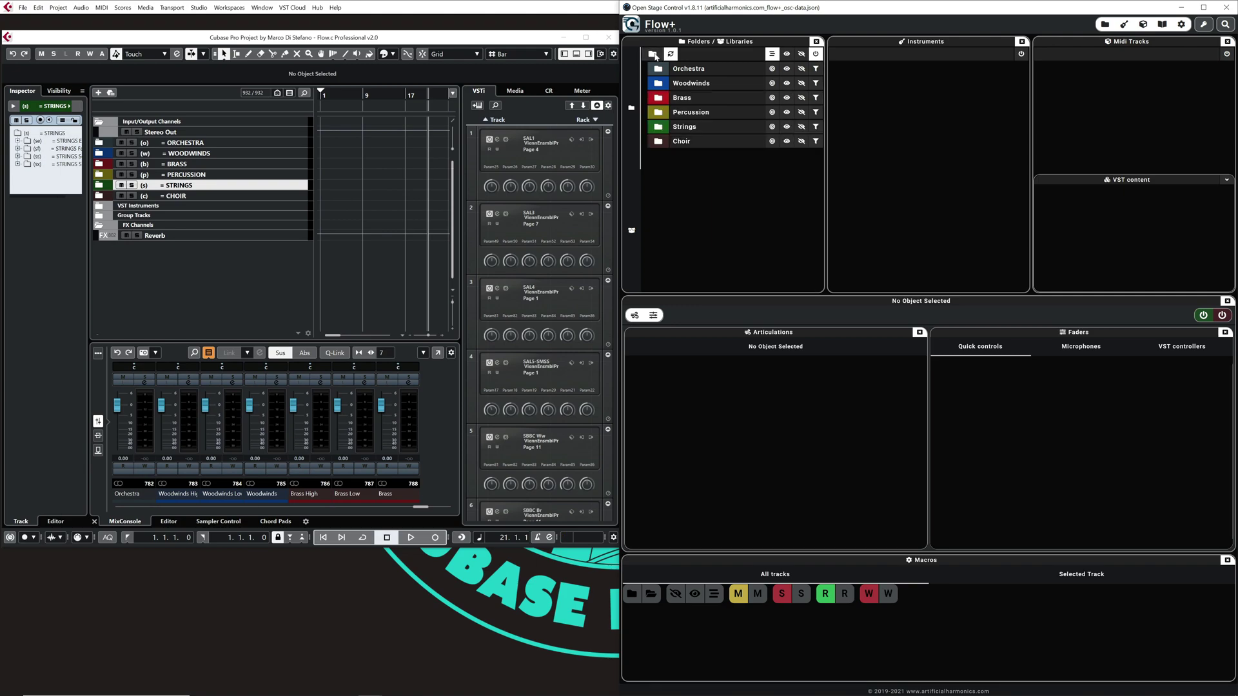
left_click(655, 56)
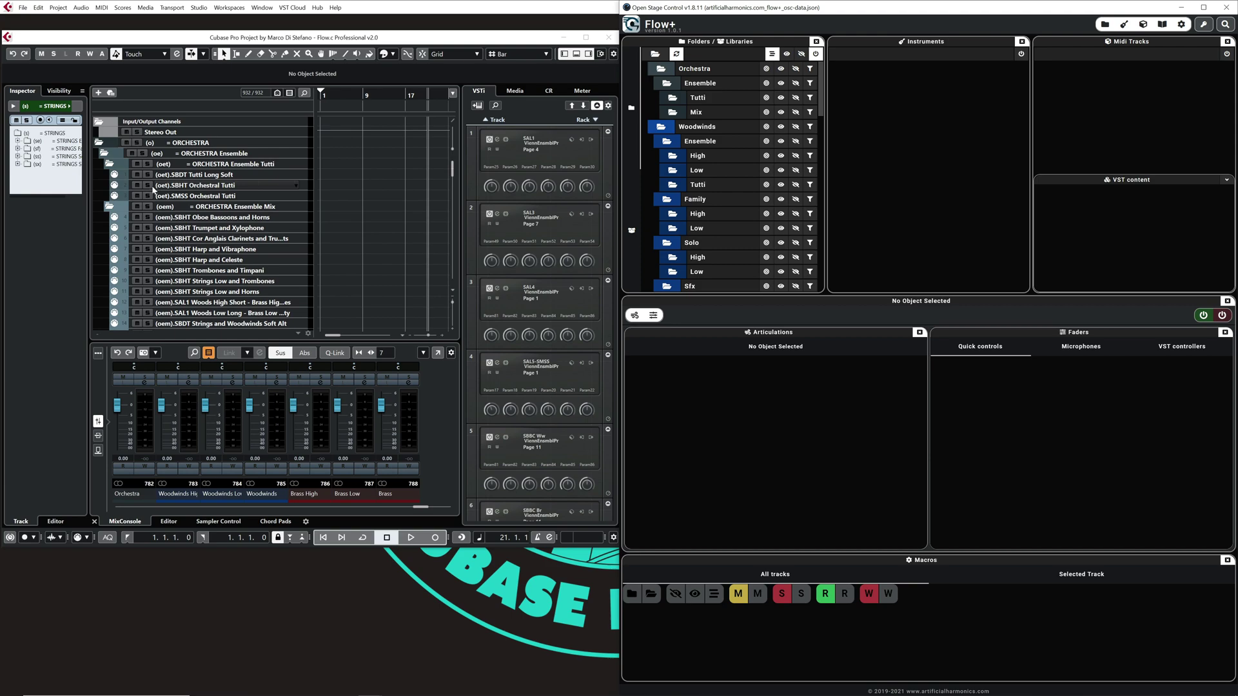
scroll(158, 203, "down", 5)
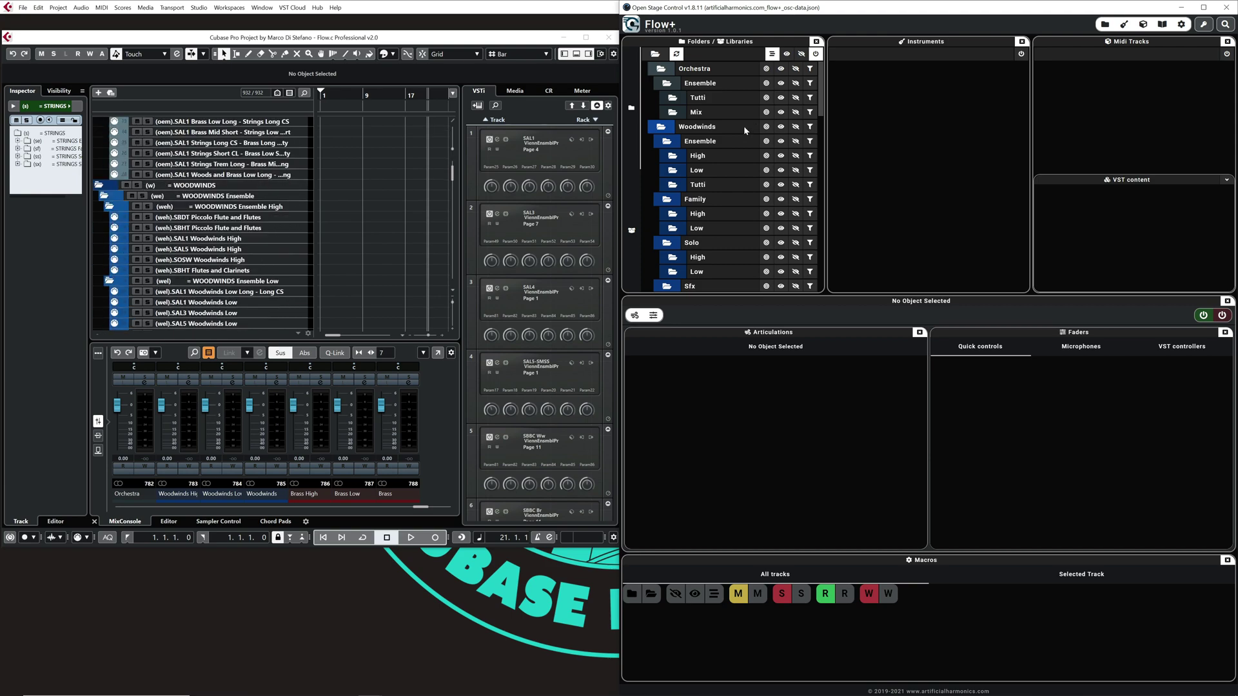
left_click(659, 128)
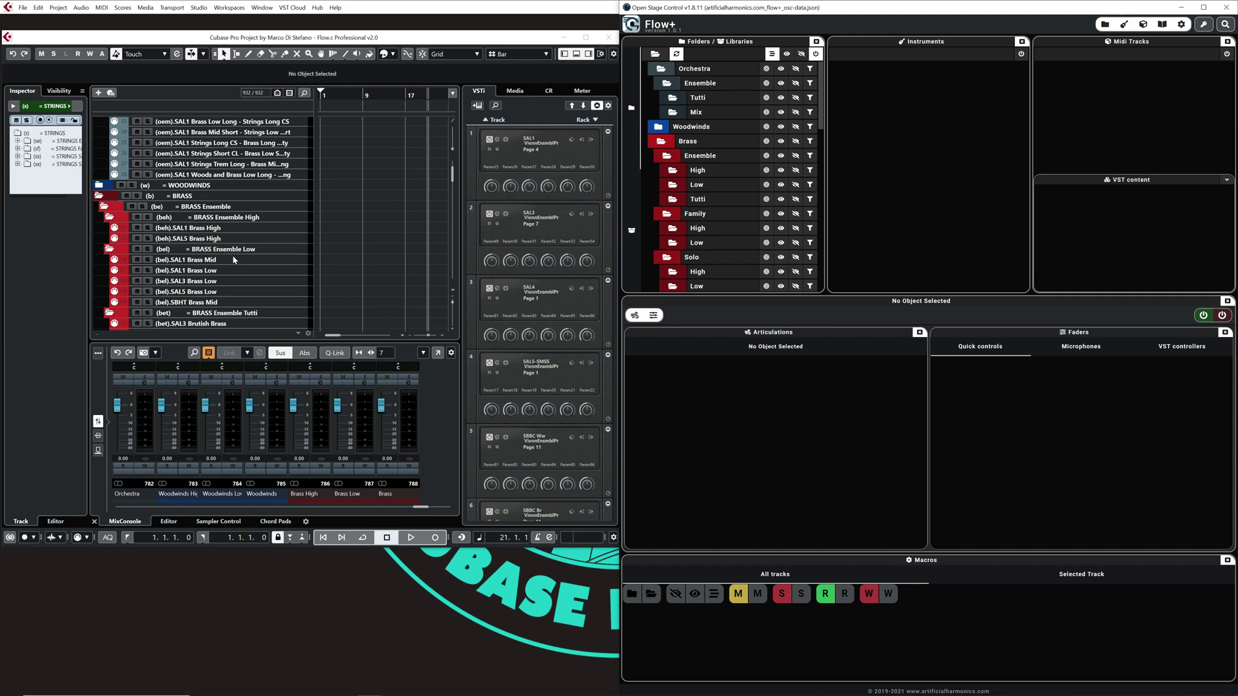
- Select the (bel).SAL5 Brass Low track, show its Expression Map and trigger several Flow+ articulations, ending with Long flutter
left_click(240, 291)
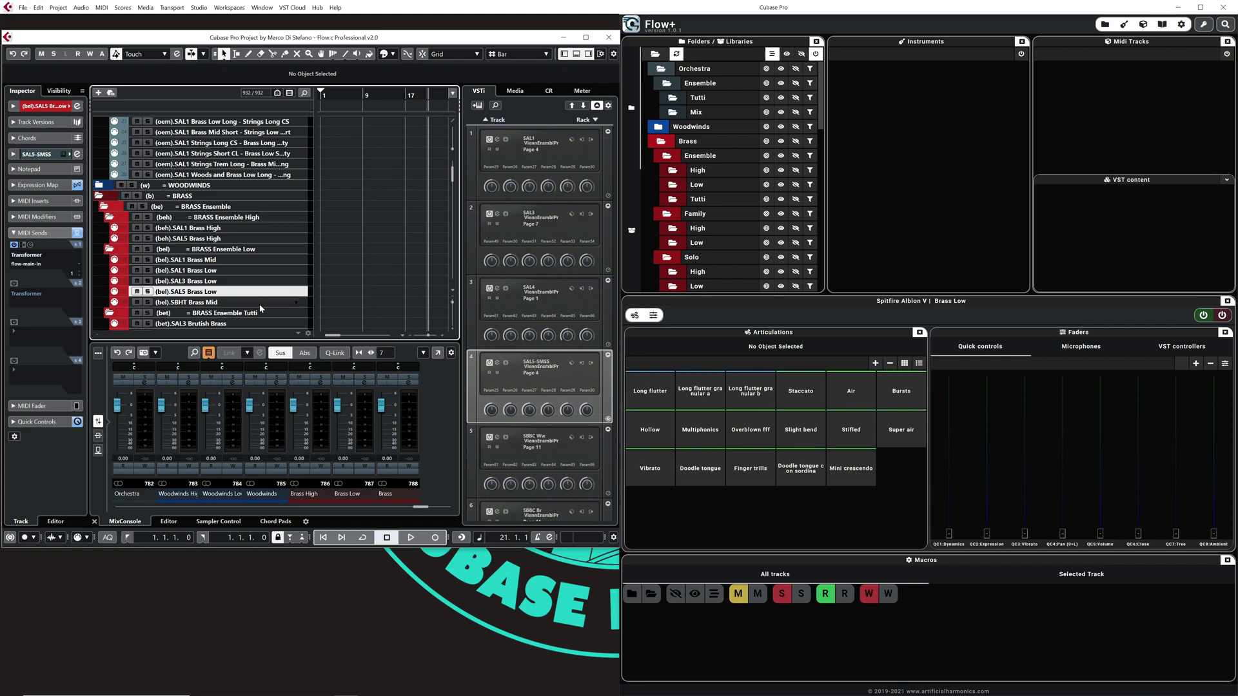
left_click(37, 185)
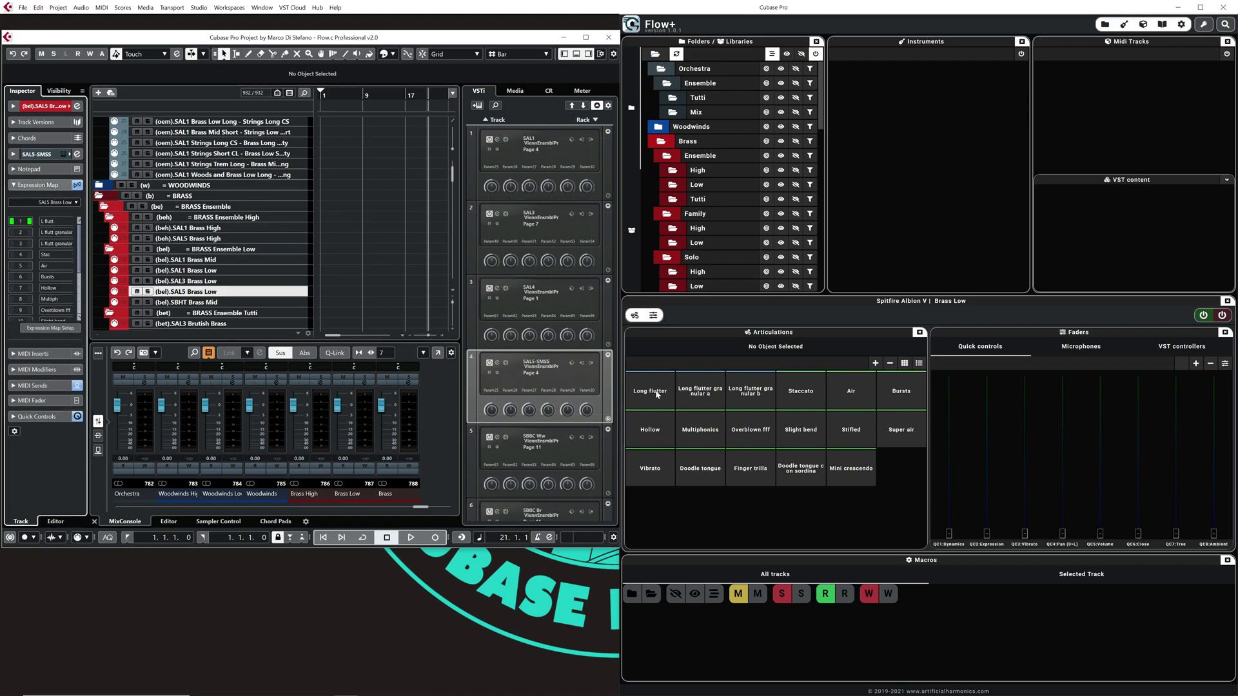
left_click(700, 392)
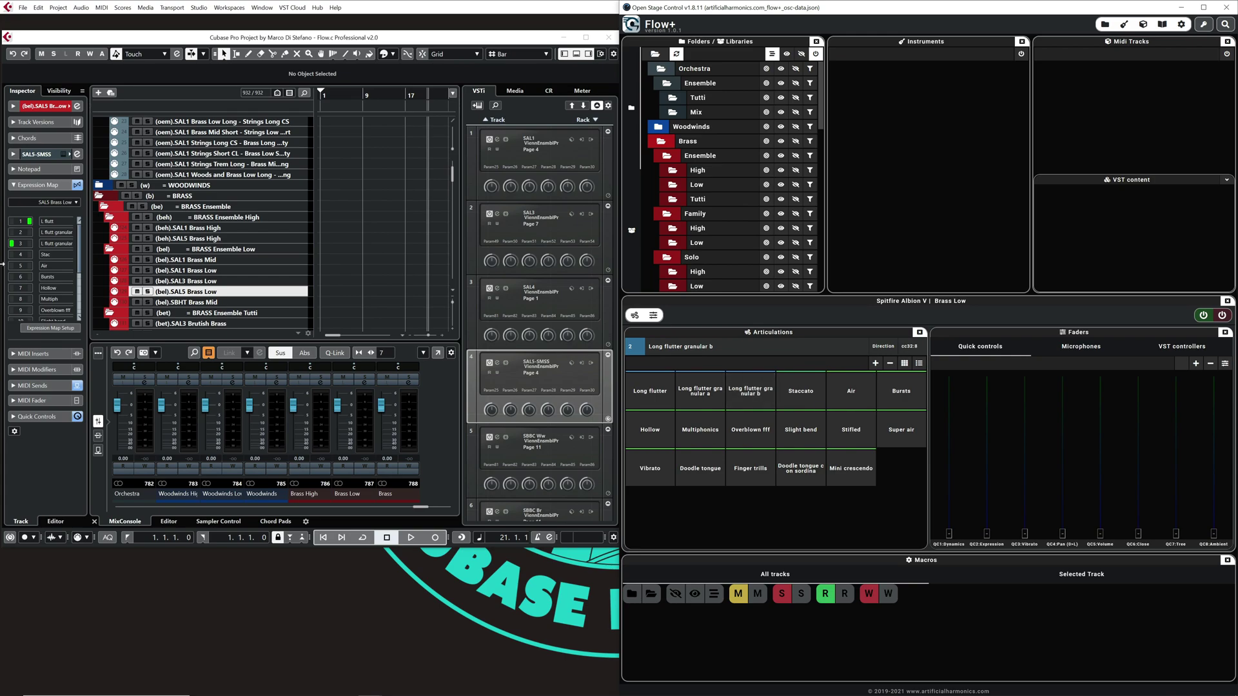
left_click(851, 391)
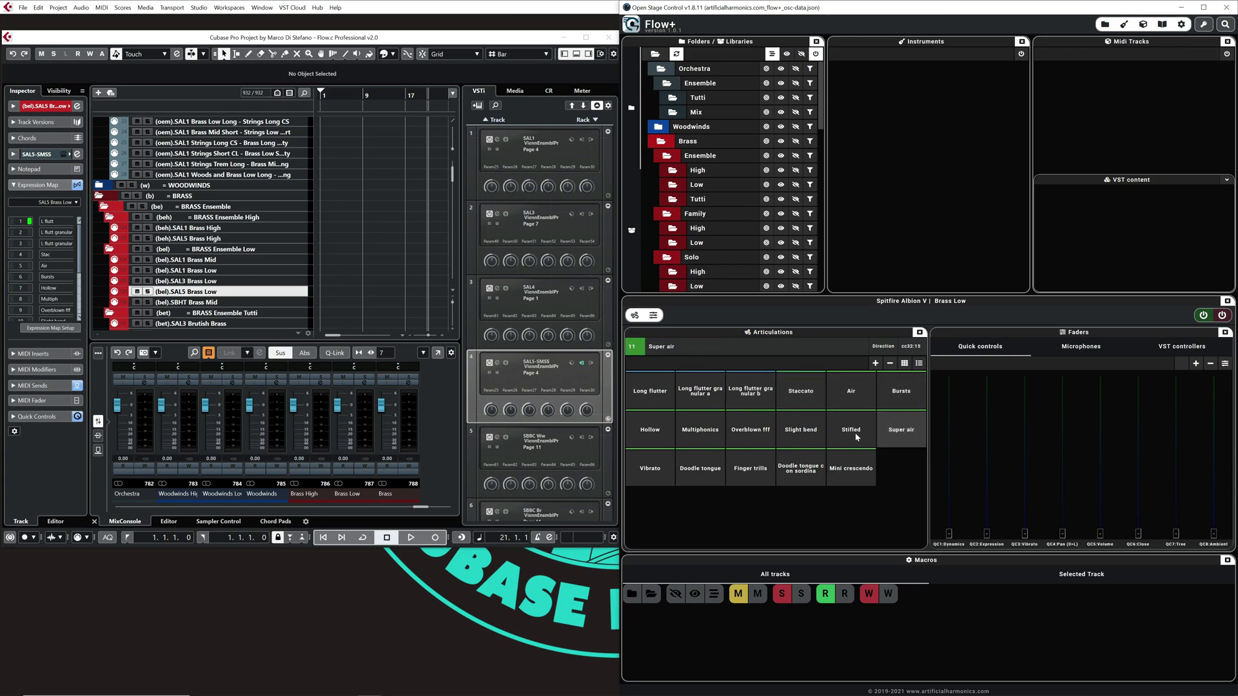
left_click(901, 430)
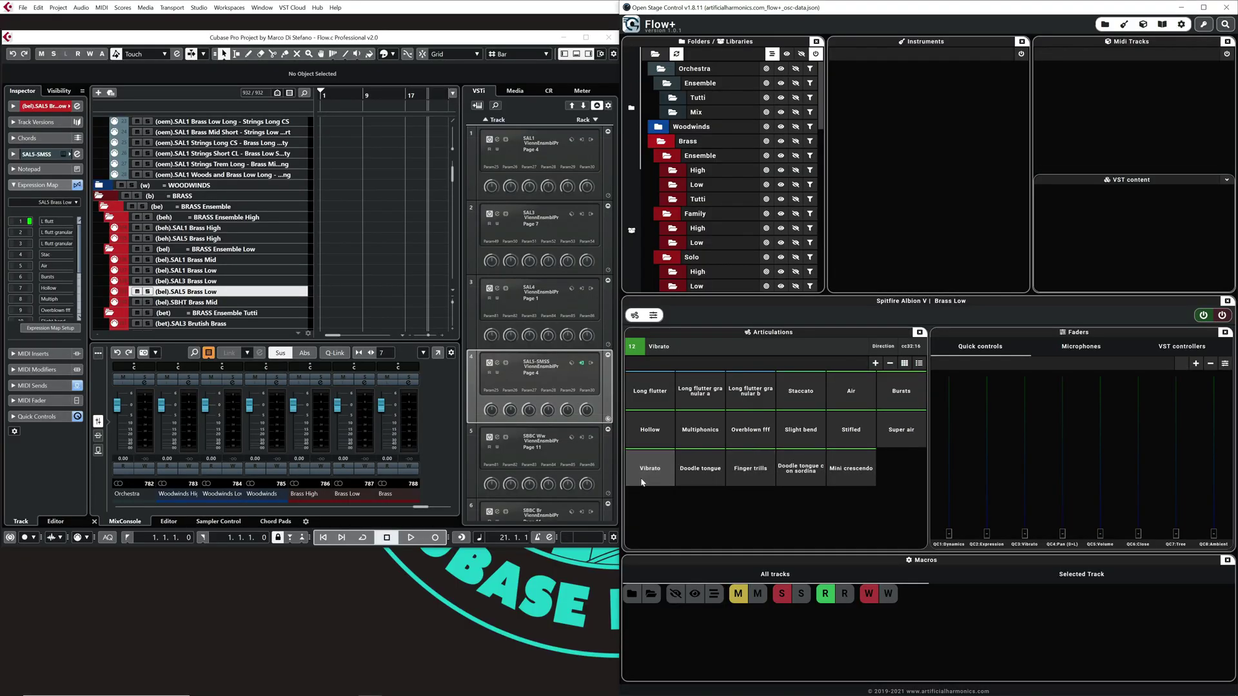
left_click(651, 392)
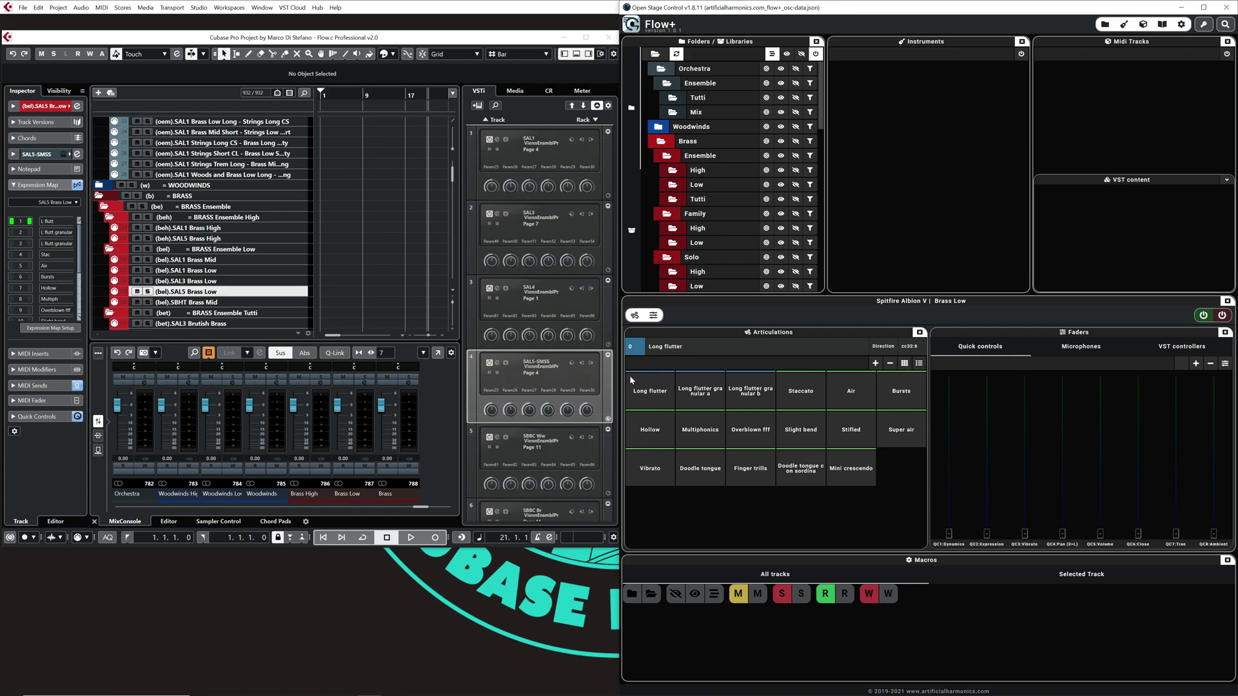
- Open Cubase's Studio Setup and check the MIDI ports of Track Quick Controls and the first Generic Remote
left_click(198, 7)
left_click(237, 173)
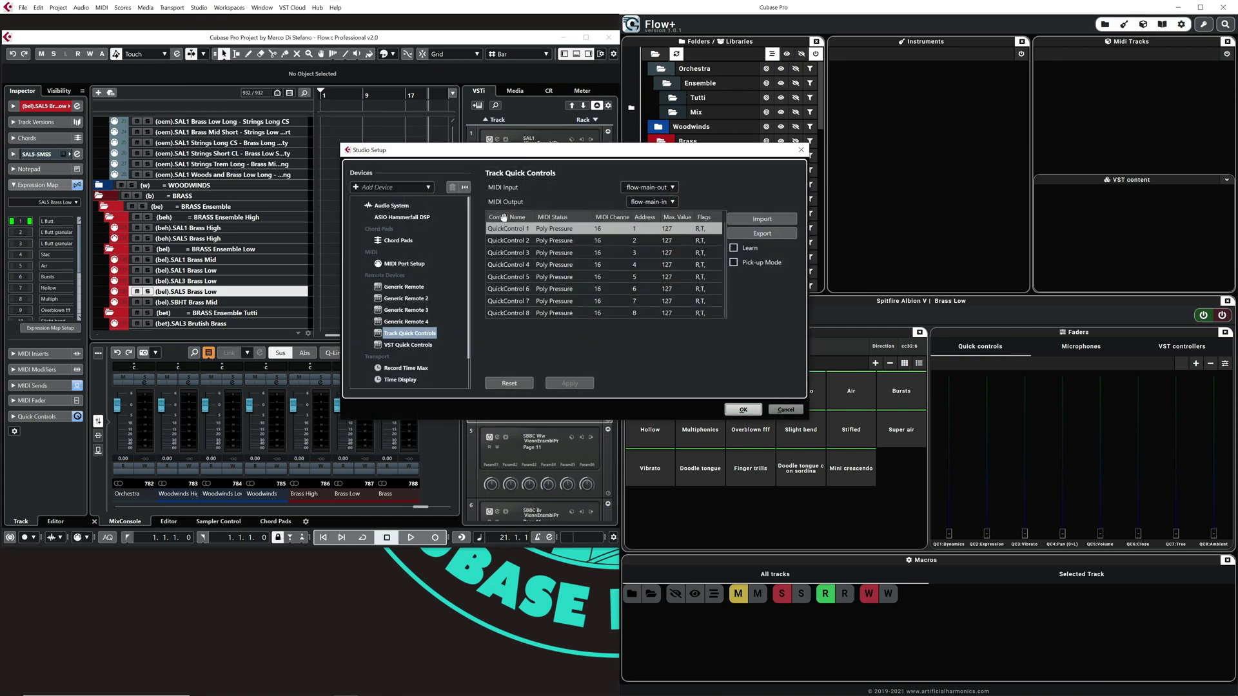
left_click(419, 288)
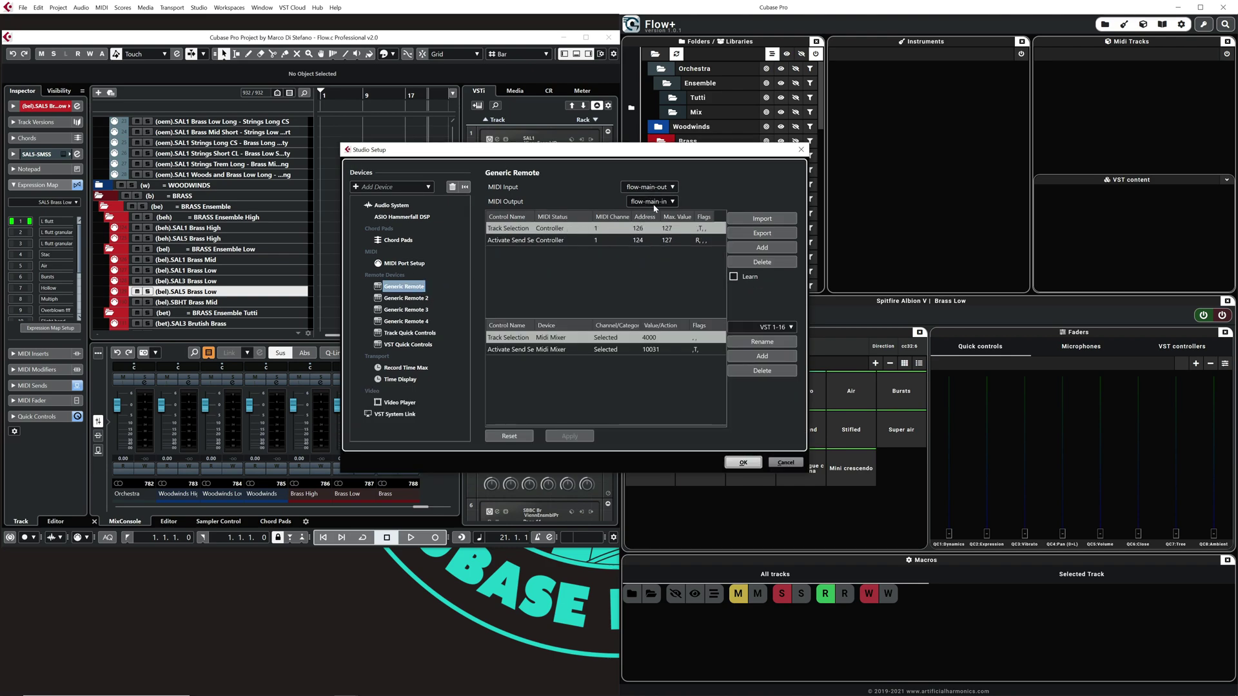
- Switch to Google Chrome, compare the Flow_selection_flow-main.xml ports in guide section 4.2 with Cubase's Generic Remote, and close Studio Setup
key("alt+Tab")
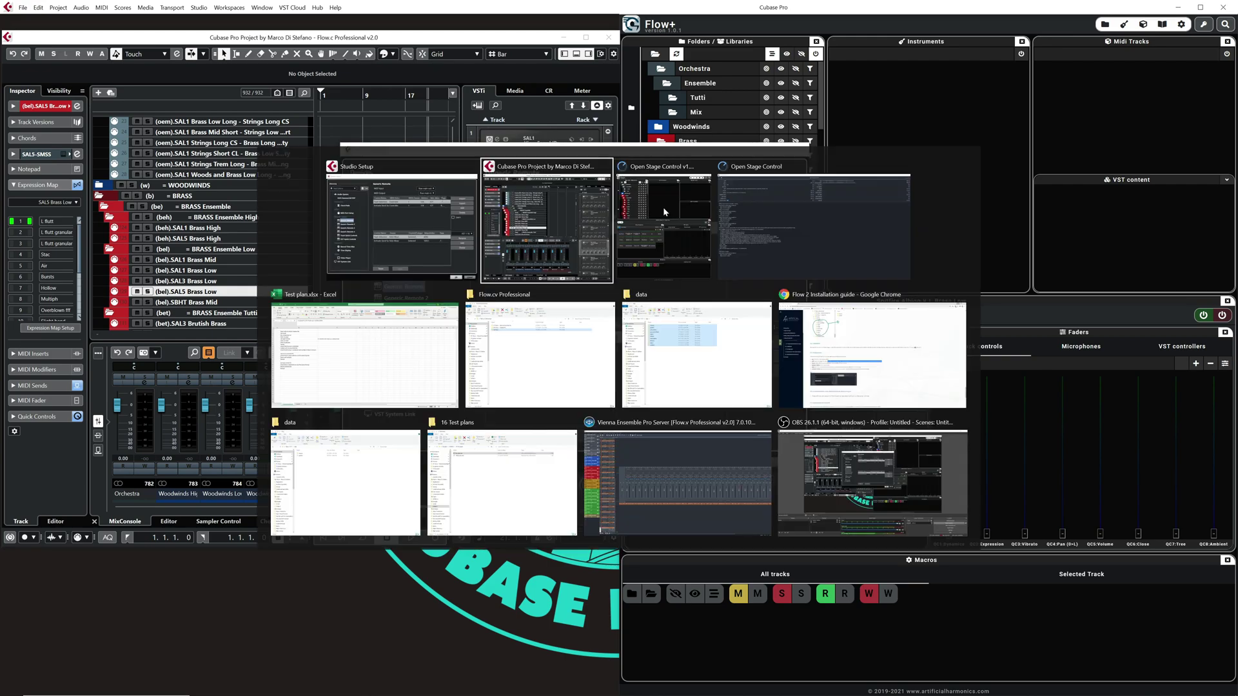
key("alt+Tab")
key("alt+Tab")
key("alt+Tab")
key("alt+Tab")
key("alt+Tab")
key("alt+Tab")
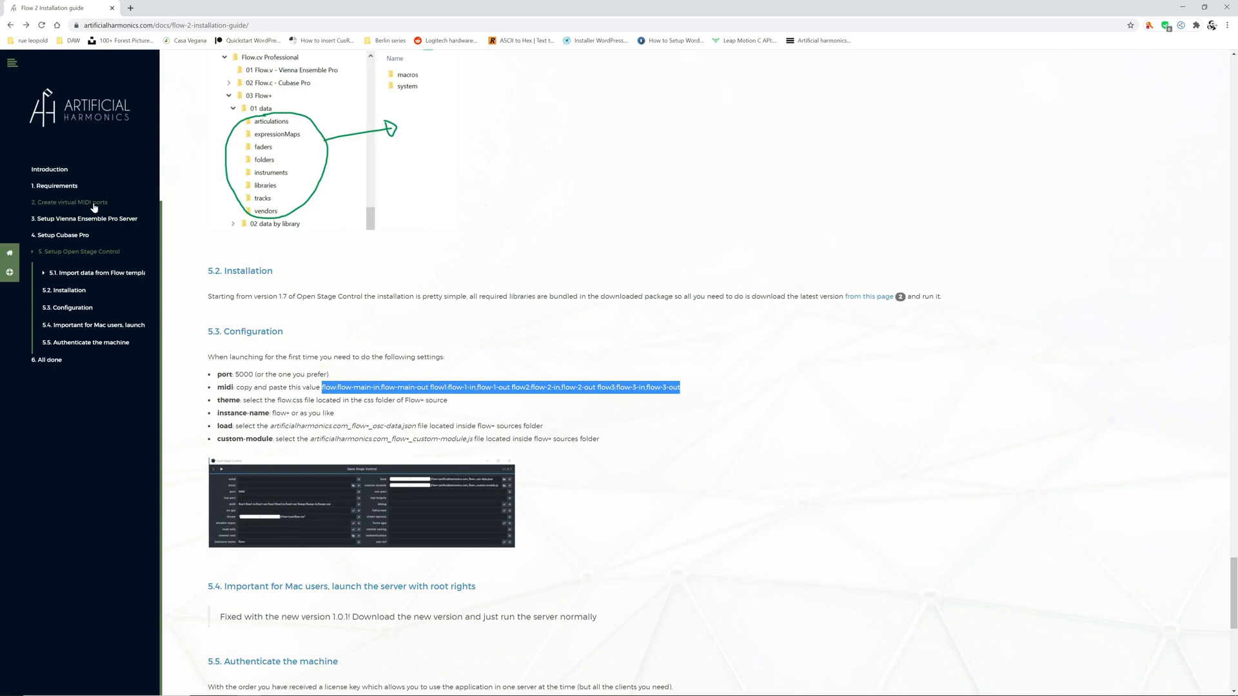
left_click(89, 236)
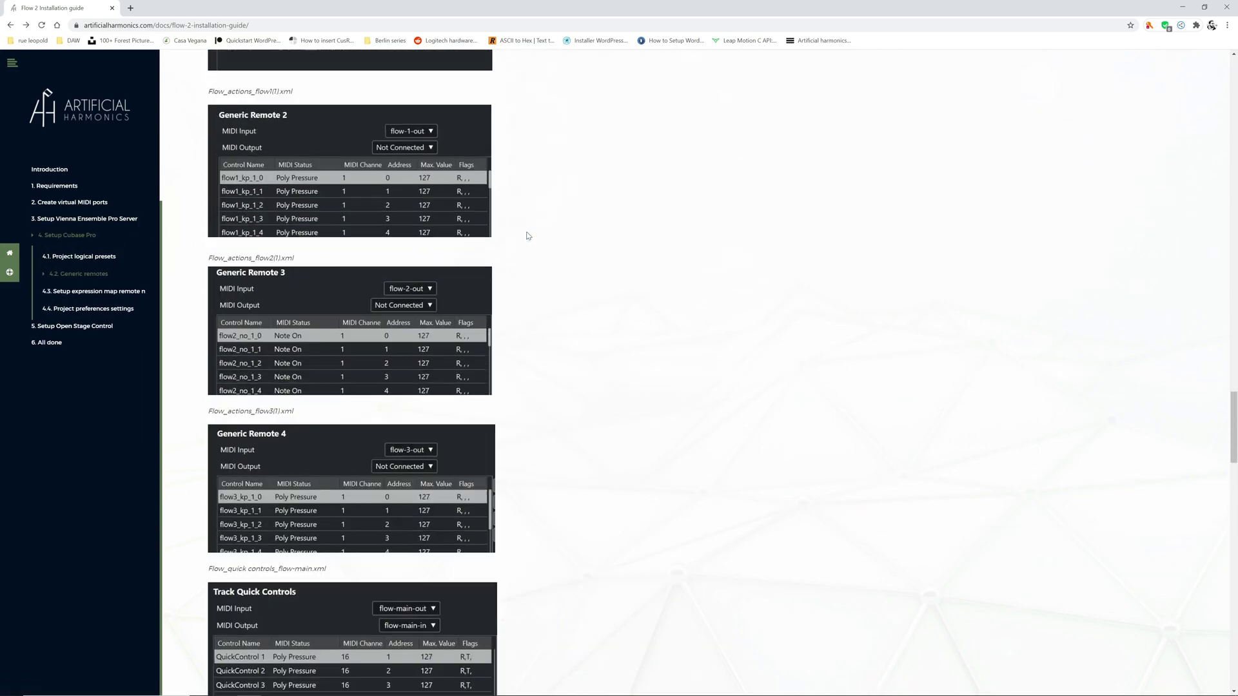
left_click_drag(207, 241, 340, 241)
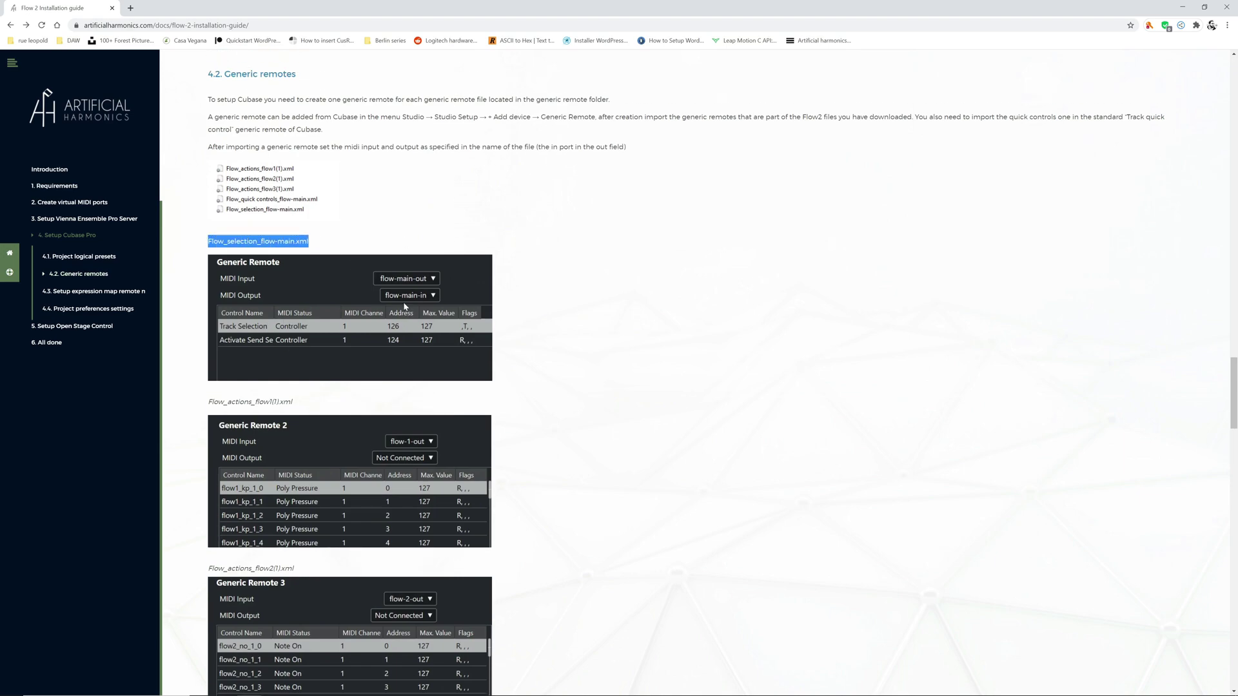
left_click(1182, 7)
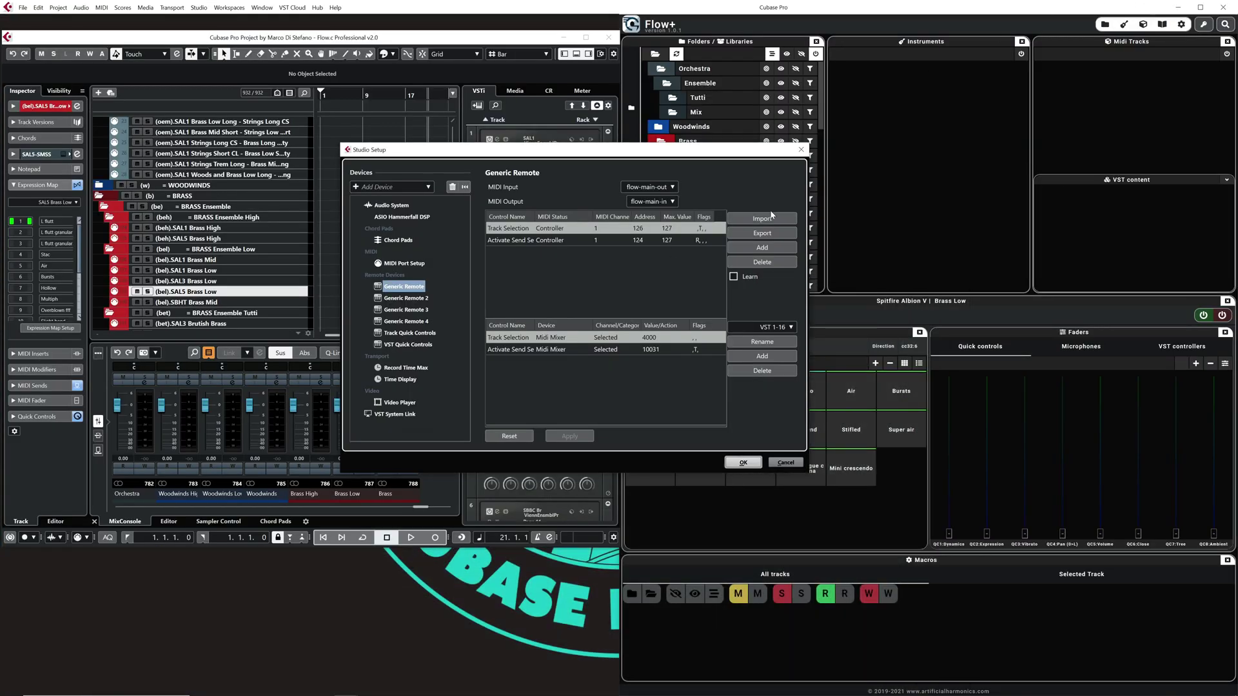
left_click(802, 151)
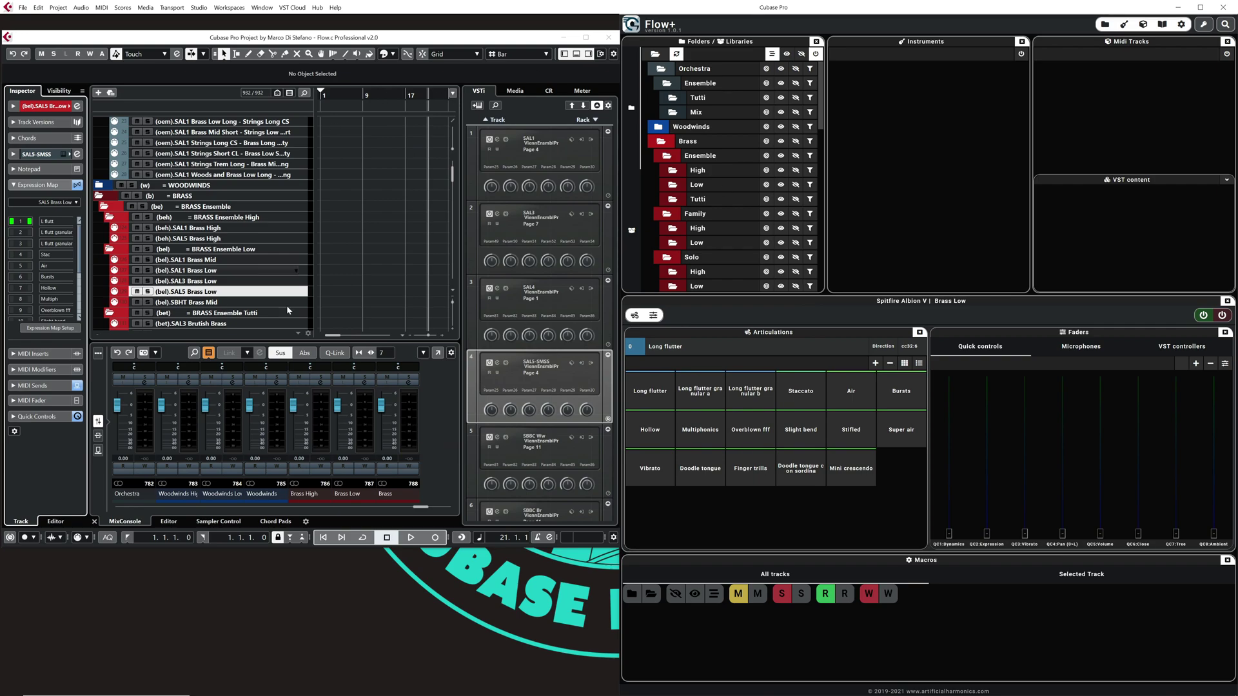
- Switch to Google Chrome, review the Missing Ports advice in guide section 4, Setup Cubase Pro, and minimize the browser
key("alt+Tab")
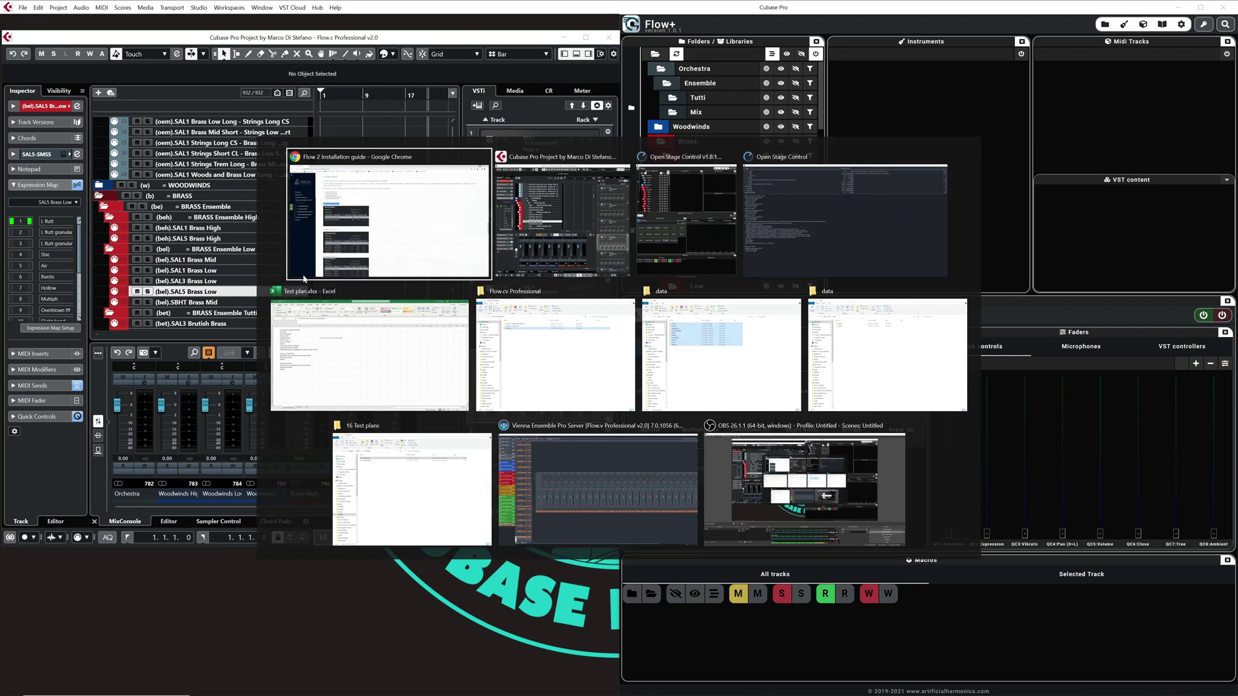
key("Tab")
key("Tab")
key("Tab")
key("Tab")
key("Tab")
key("Tab")
key("Tab")
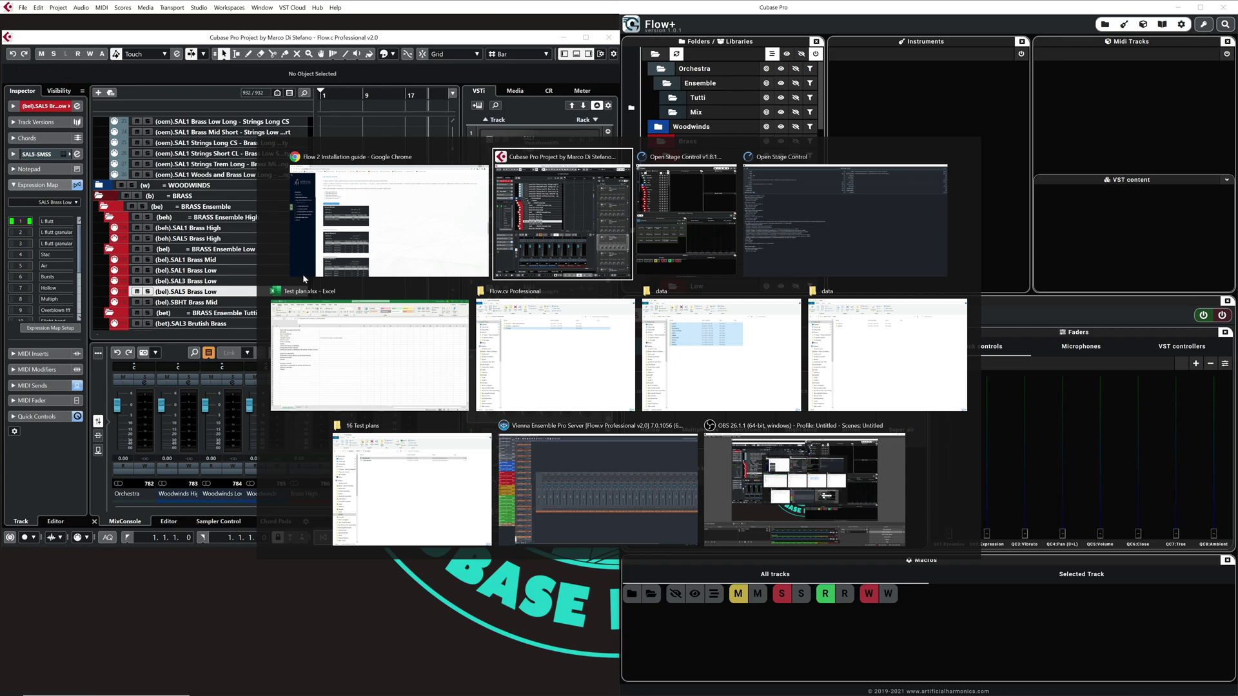
key("Tab")
key("Tab")
key("Tab")
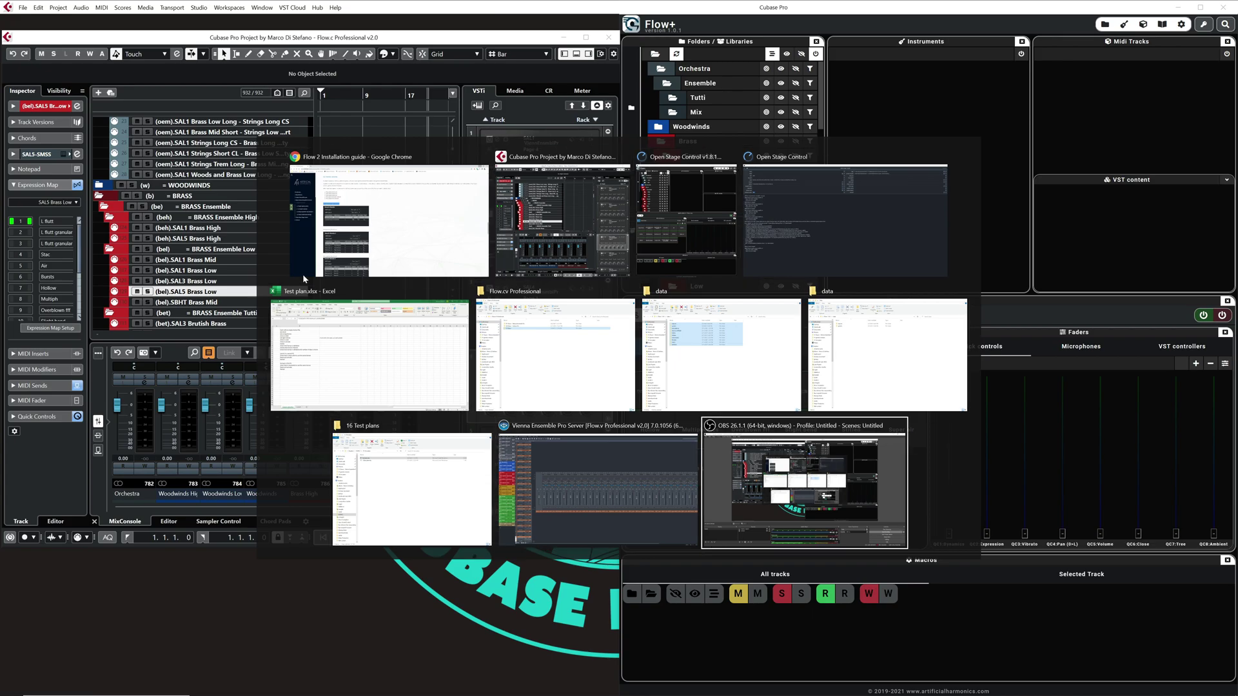
left_click(303, 273)
scroll(441, 379, "up", 15)
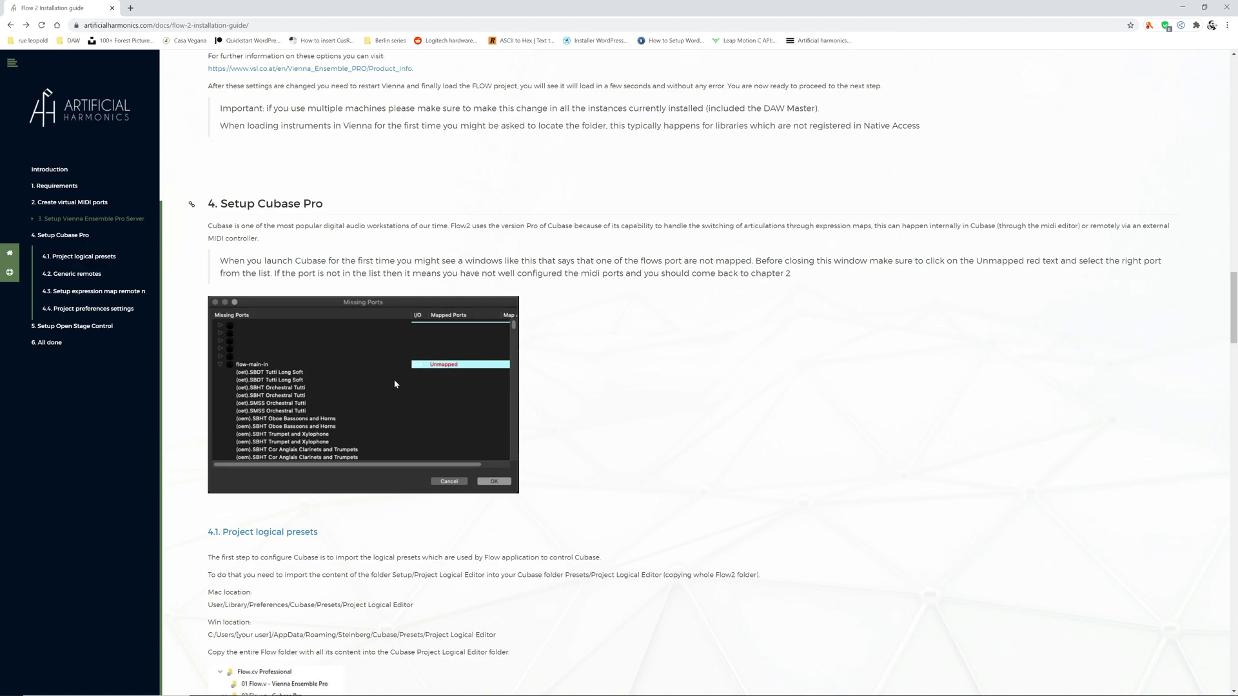
right_click(396, 384)
left_click(365, 377)
left_click(1185, 8)
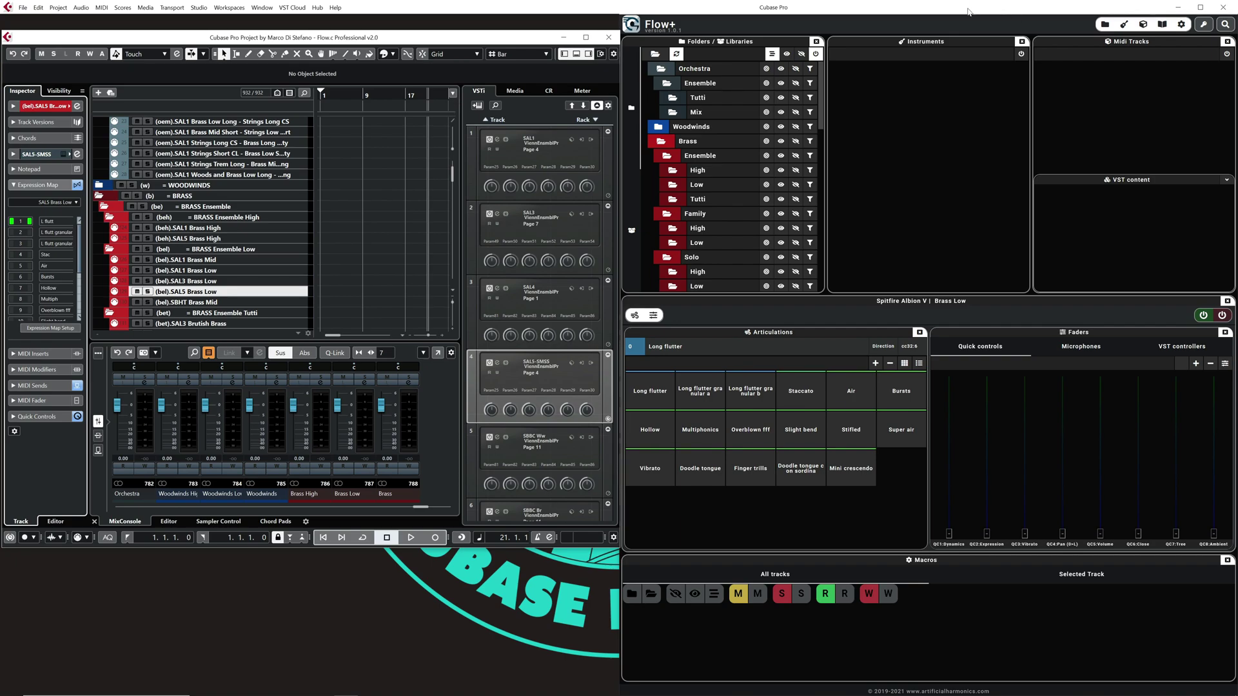
- Bring the Flow+ window forward and move it over the Cubase project window
left_click(824, 30)
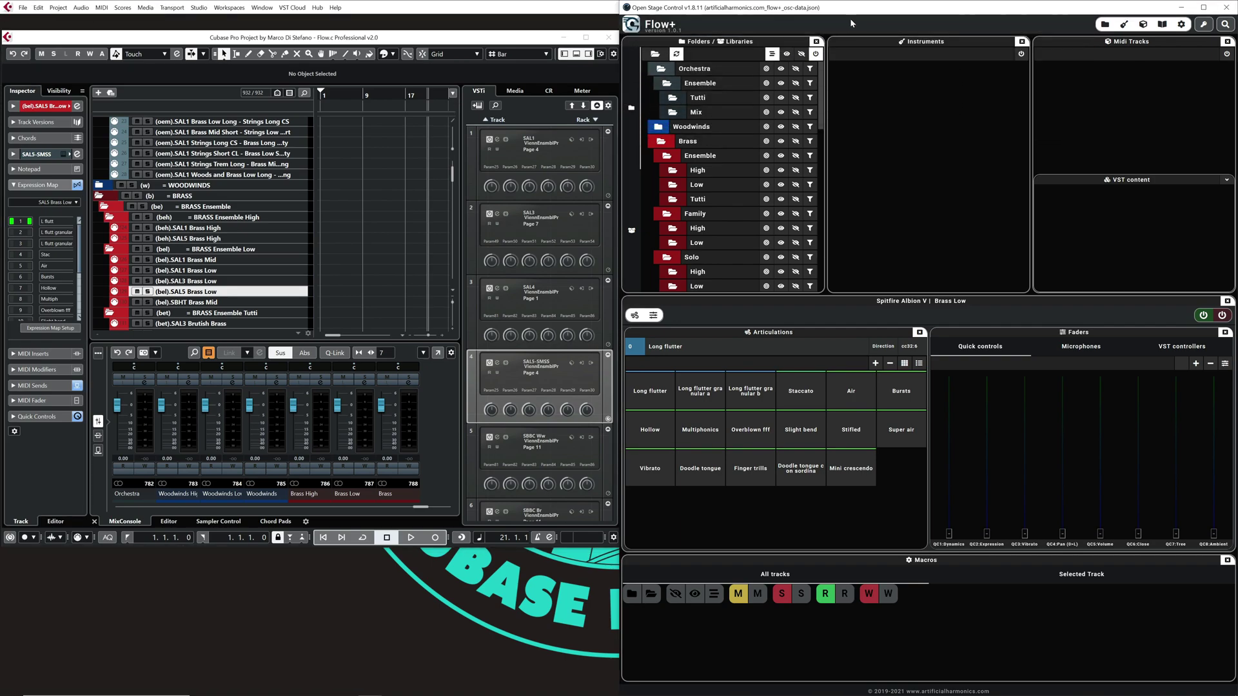
left_click_drag(850, 18, 446, 42)
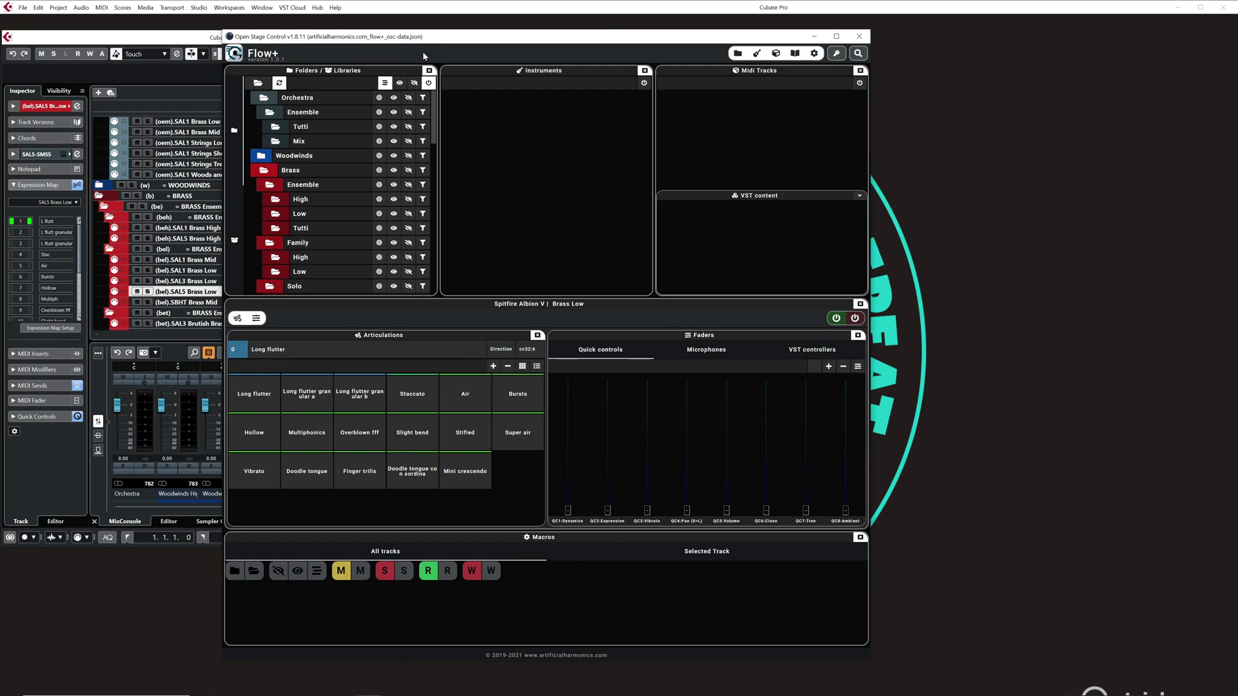